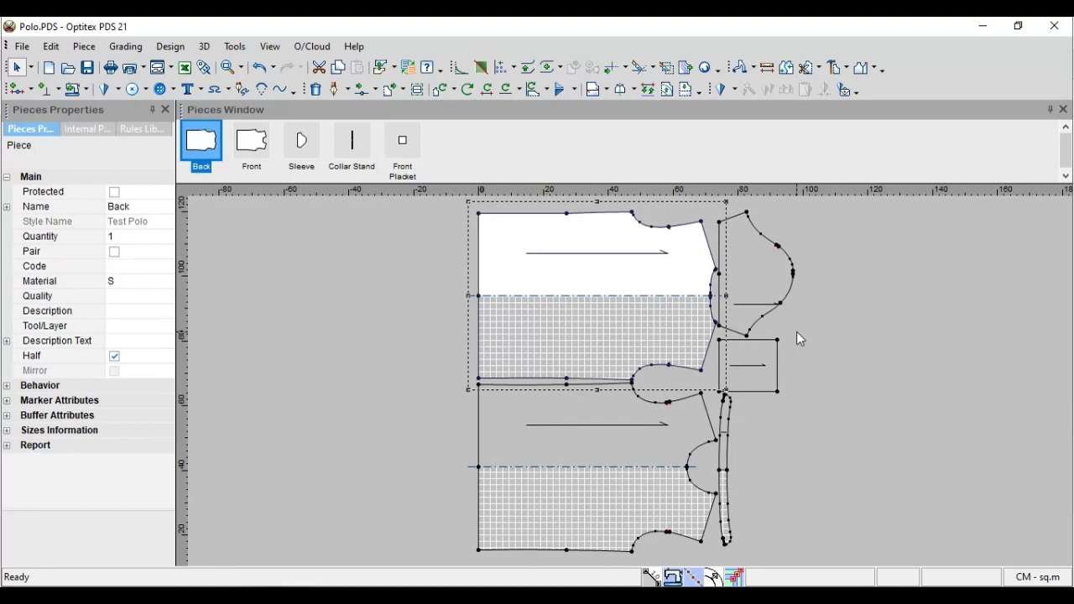
Bring up the Seam submenu under the Tools menu
left_click(863, 352)
left_click(234, 46)
mouse_move(253, 72)
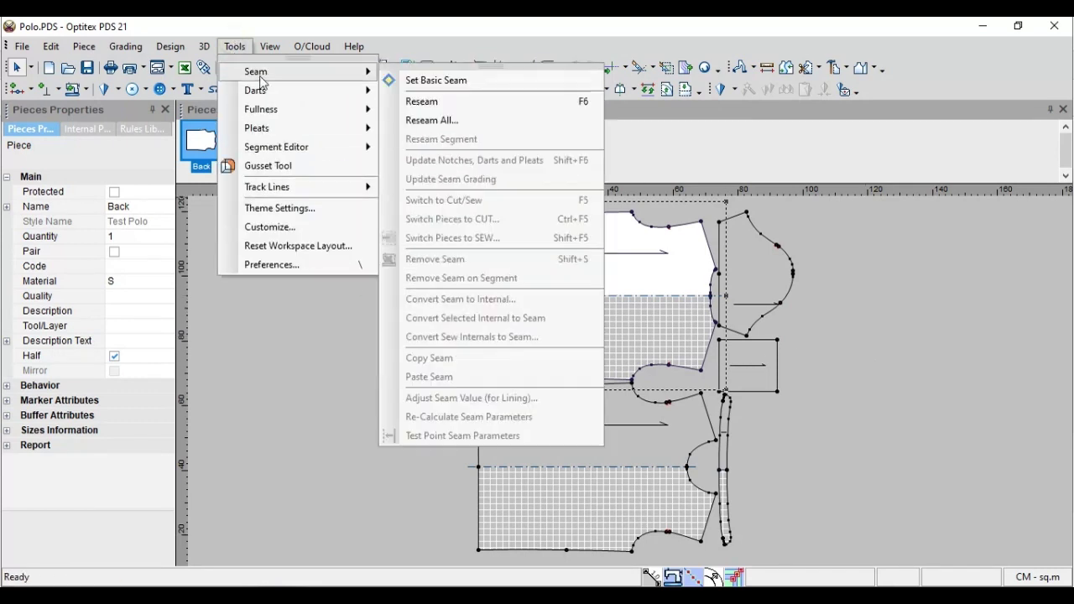
Apply a 1 cm basic seam to the Back piece only, using Current Piece Only
left_click(449, 82)
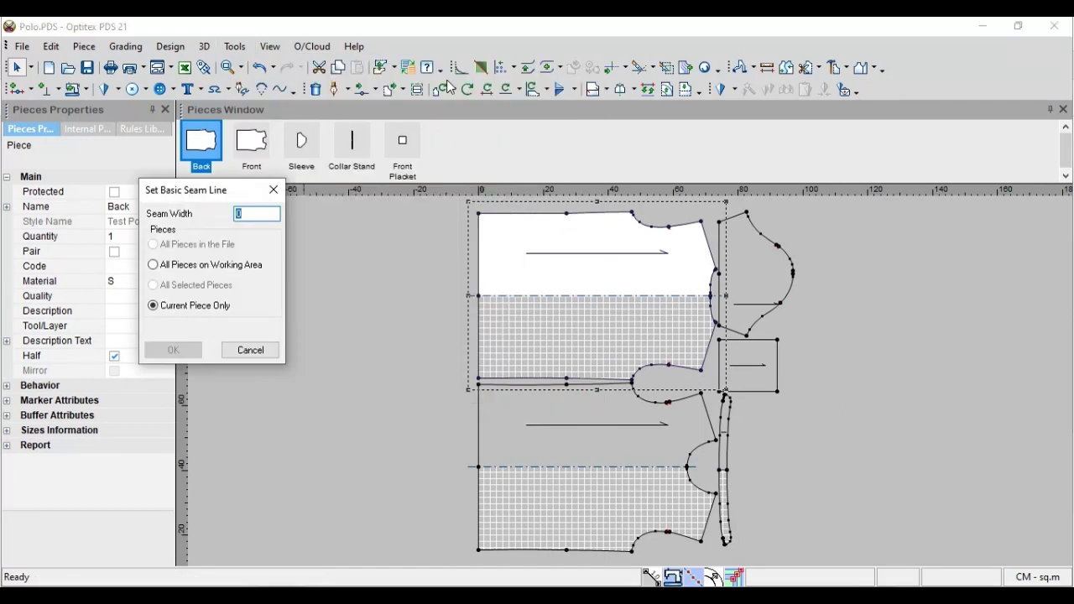
left_click_drag(177, 196, 246, 215)
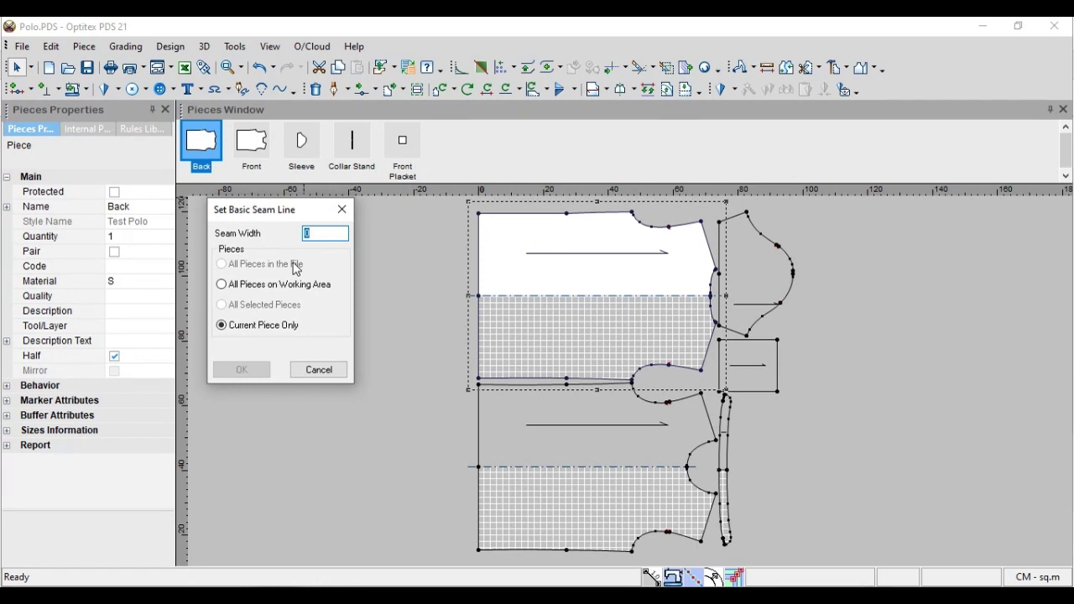
type("1")
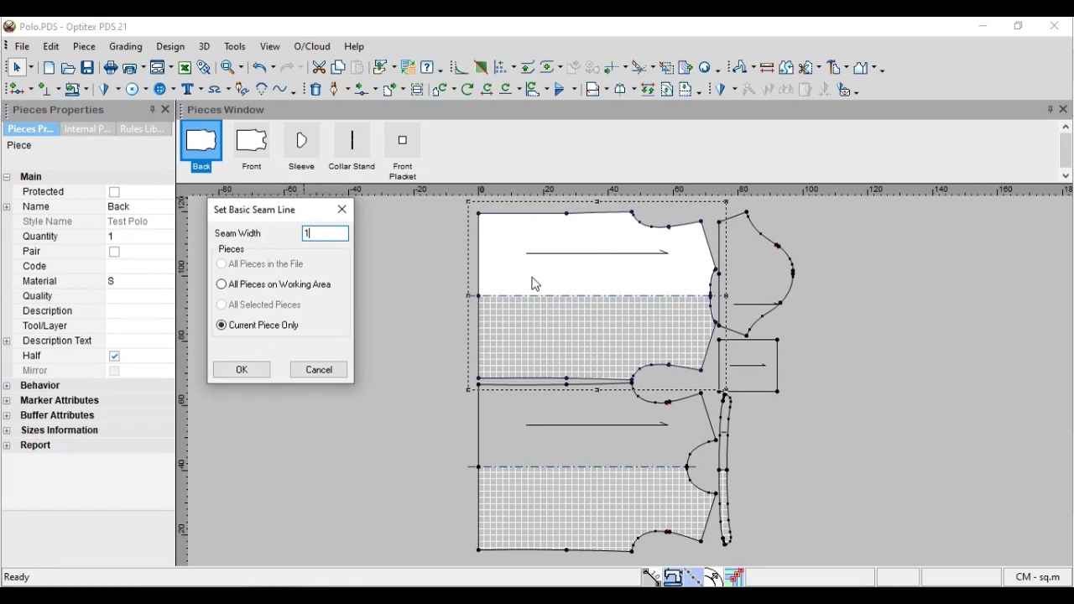
left_click(242, 370)
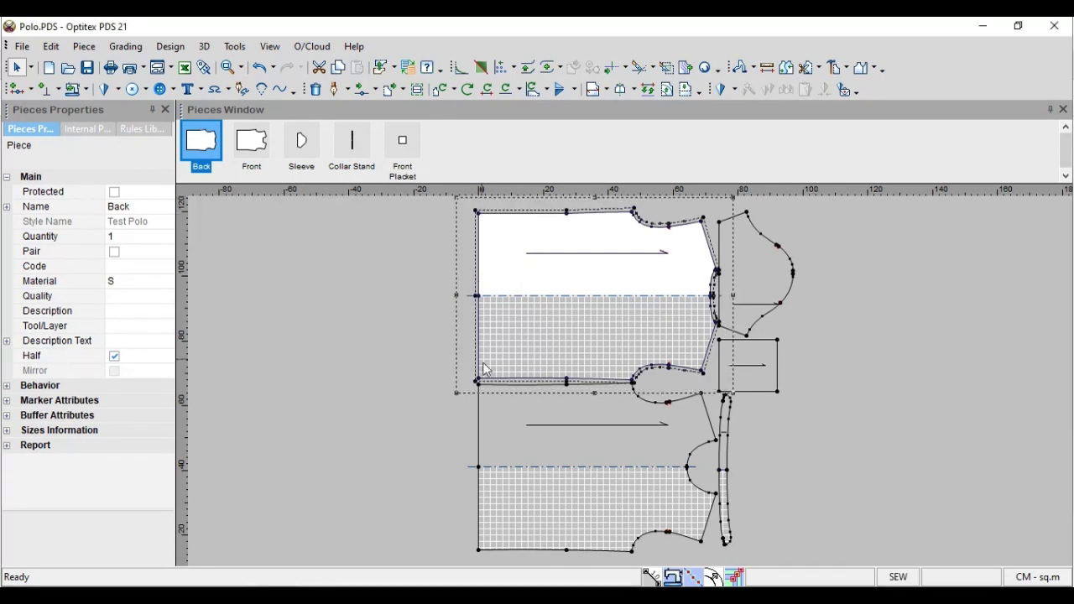
Drag the Front piece left so it sits clear of the seamed Back piece
scroll(634, 390, "down", 3)
scroll(633, 390, "up", 5)
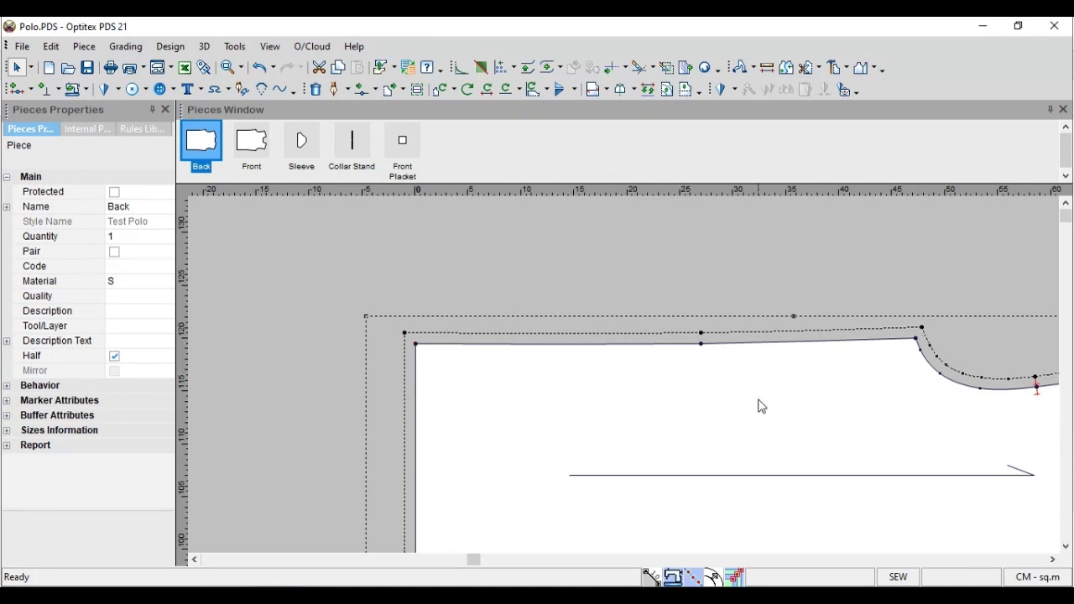
scroll(557, 461, "down", 5)
scroll(643, 422, "up", 3)
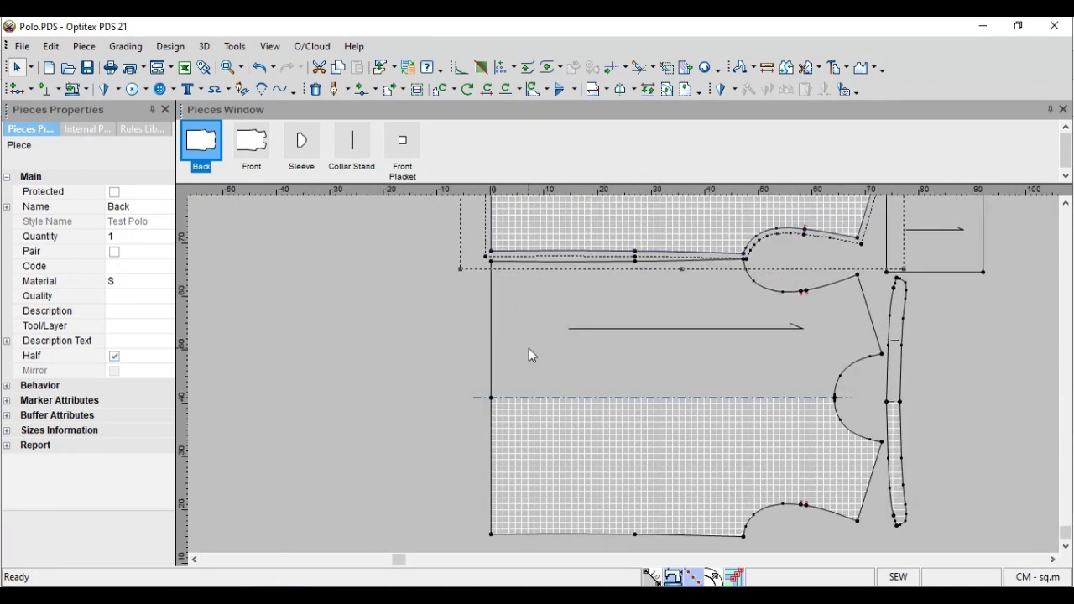
left_click(528, 346)
left_click_drag(516, 295, 415, 302)
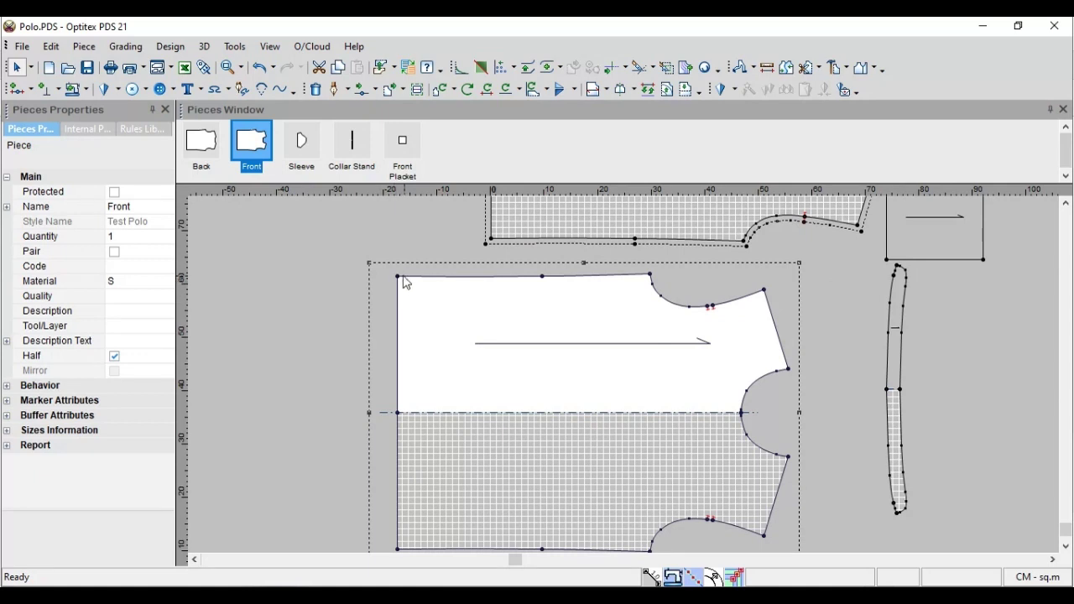
scroll(618, 388, "down", 2)
scroll(496, 357, "up", 1)
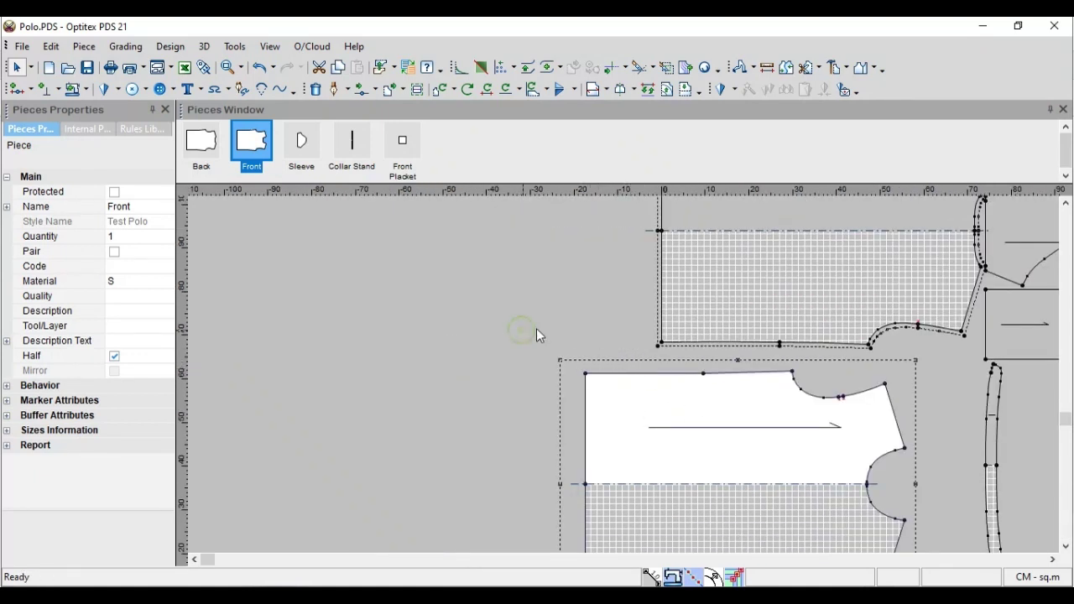
scroll(536, 329, "down", 2)
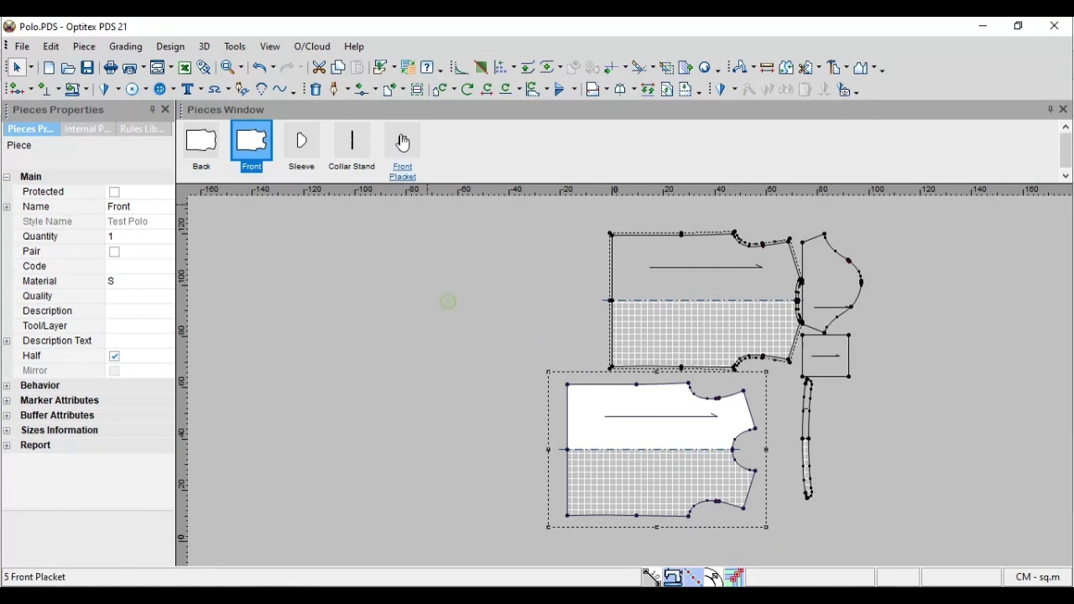
left_click(237, 48)
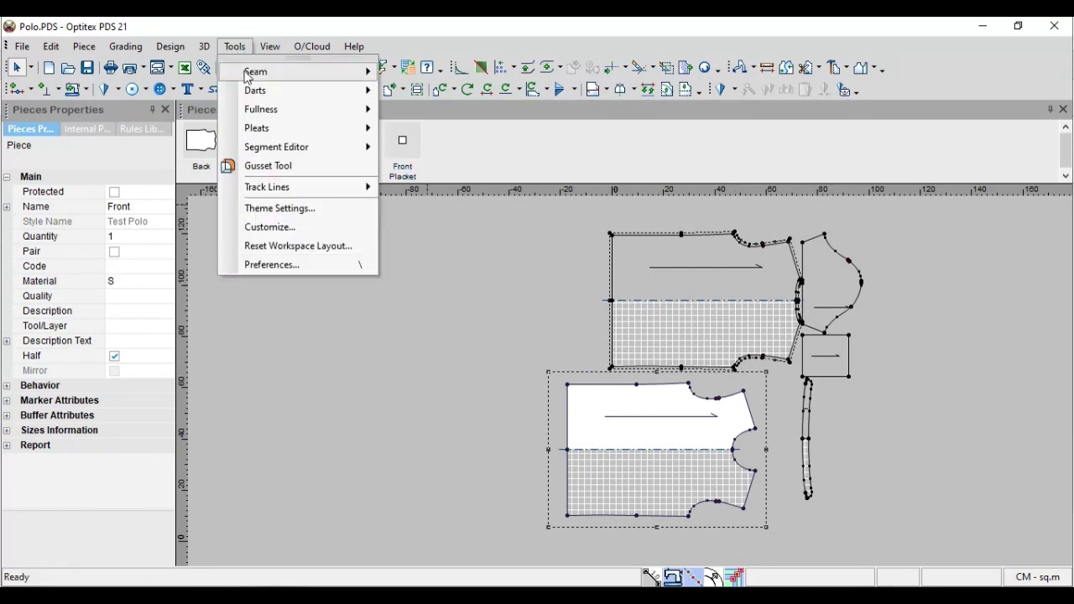
mouse_move(248, 72)
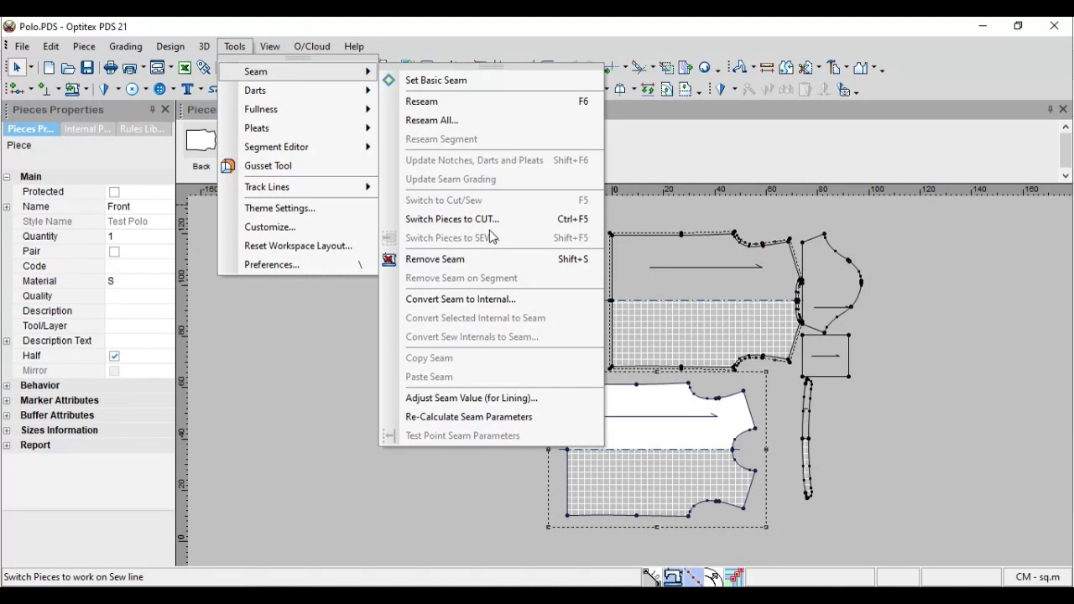
left_click(413, 80)
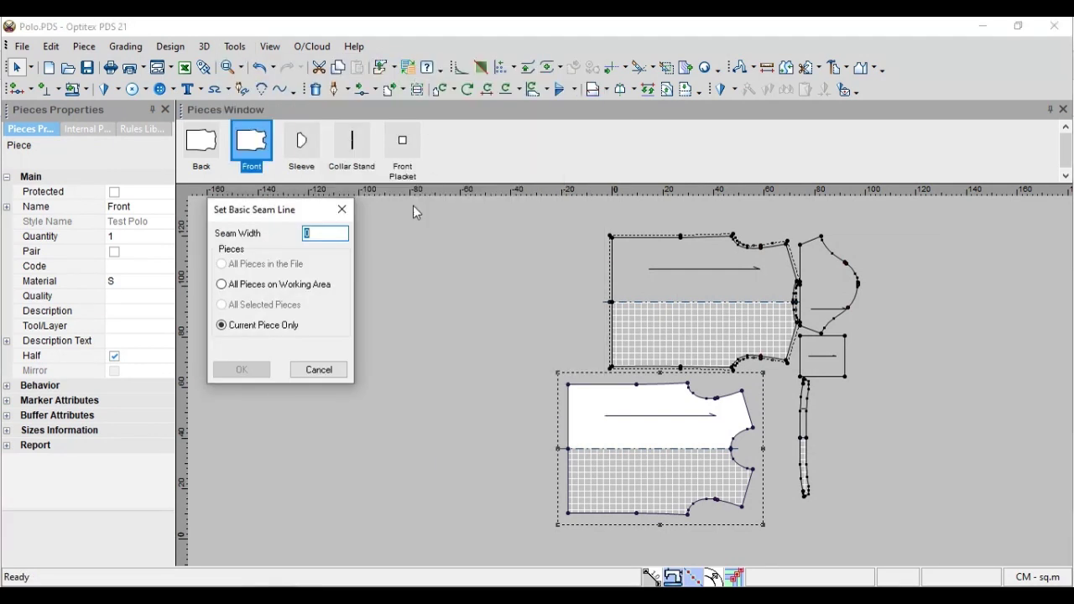
type("1")
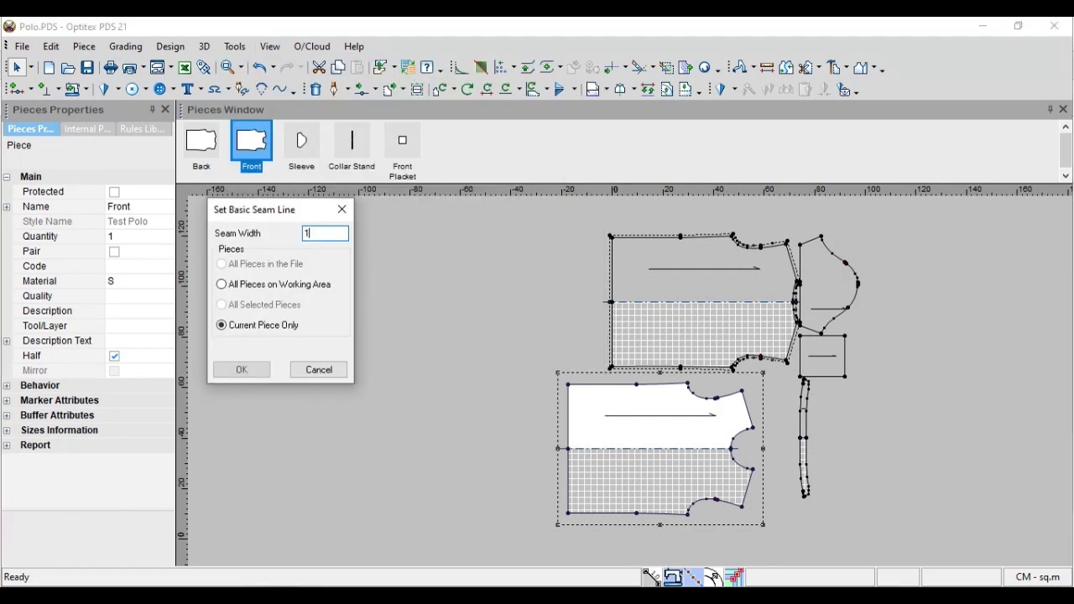
left_click(222, 285)
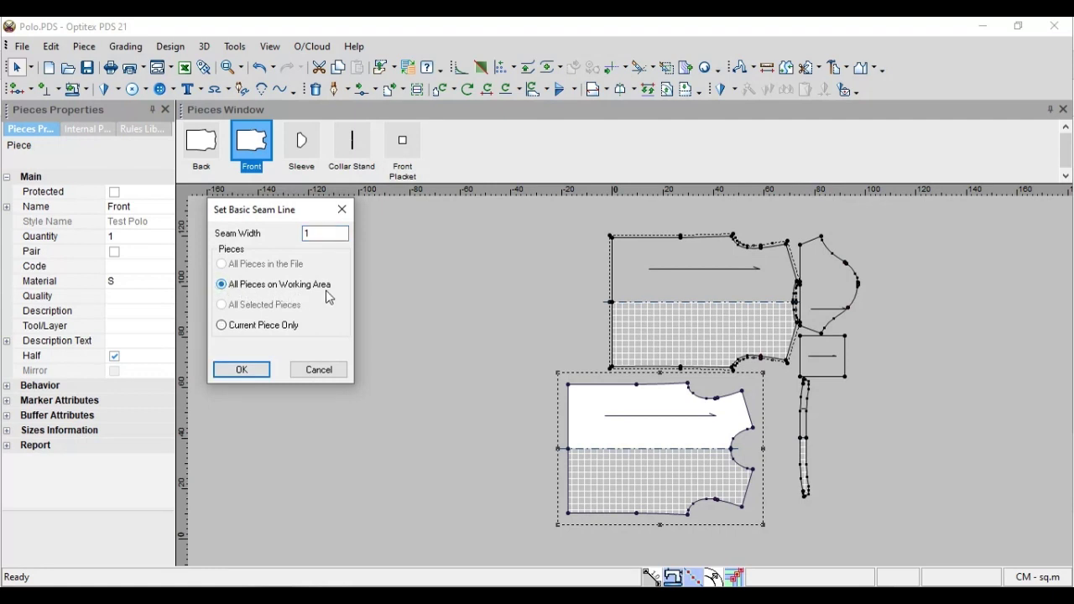
left_click(323, 372)
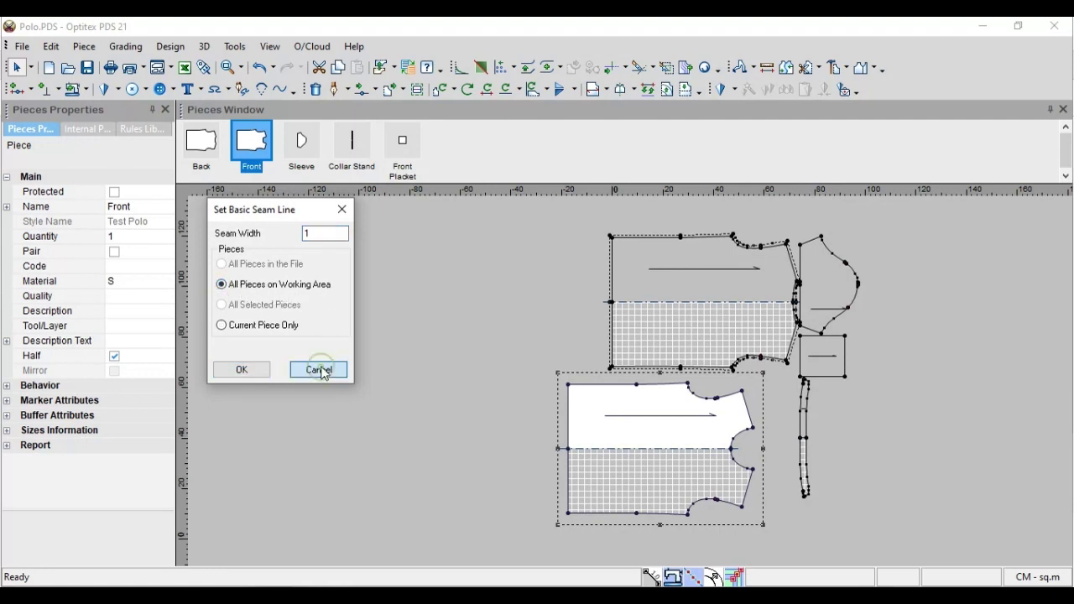
Delete the Sleeve from the work area, then give all pieces a 1 cm basic seam
left_click(837, 290)
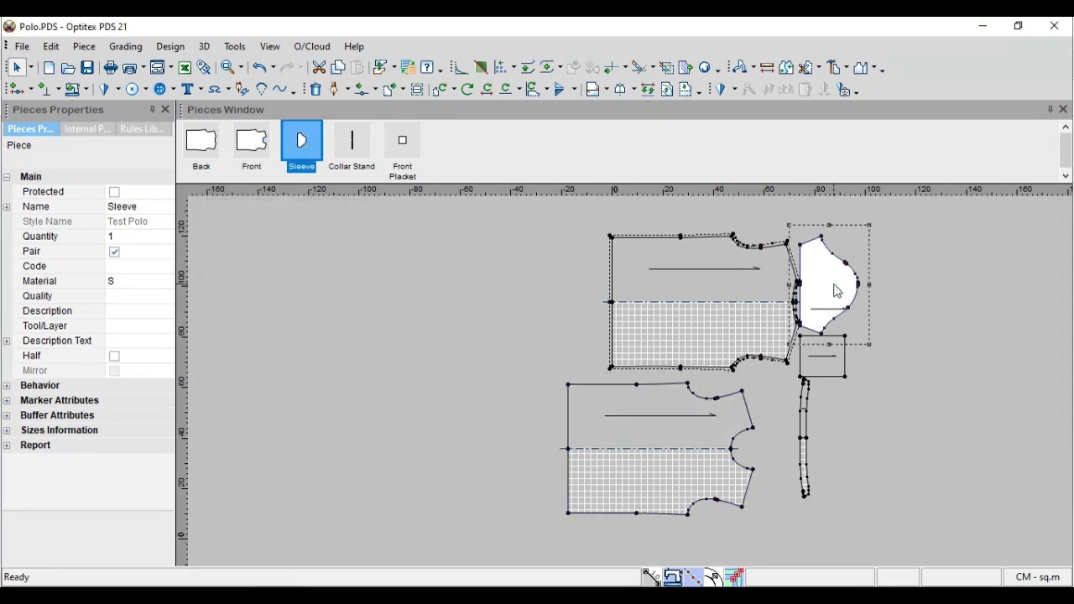
key("Delete")
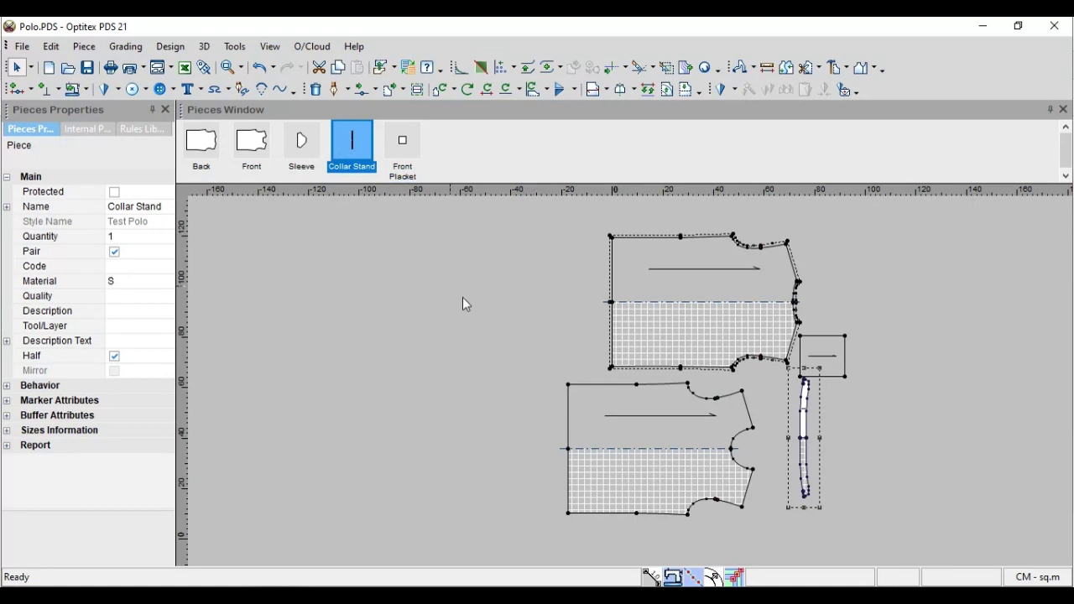
left_click(236, 46)
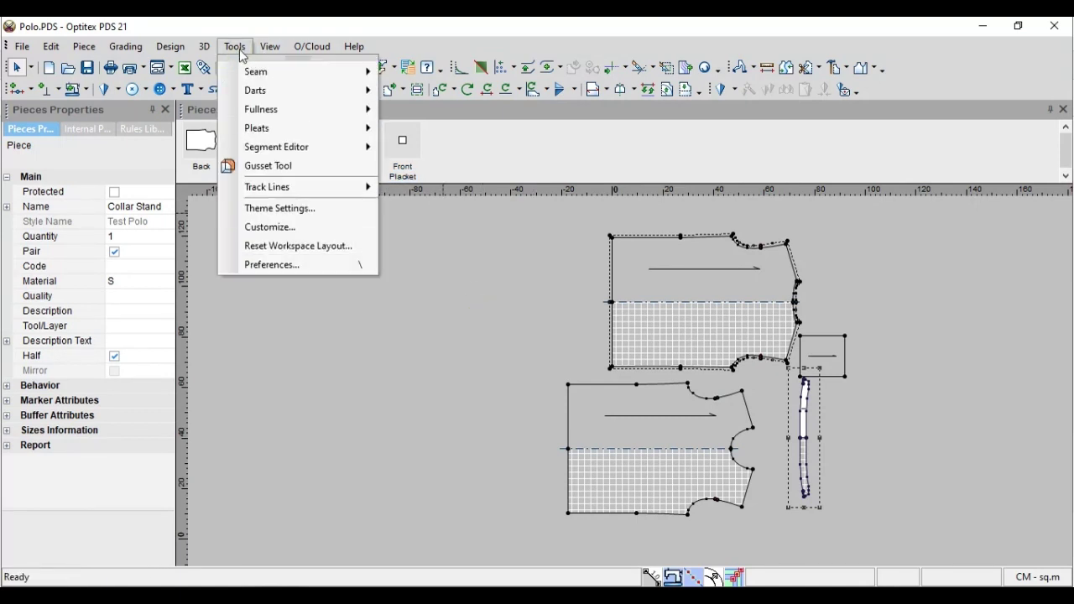
left_click(428, 81)
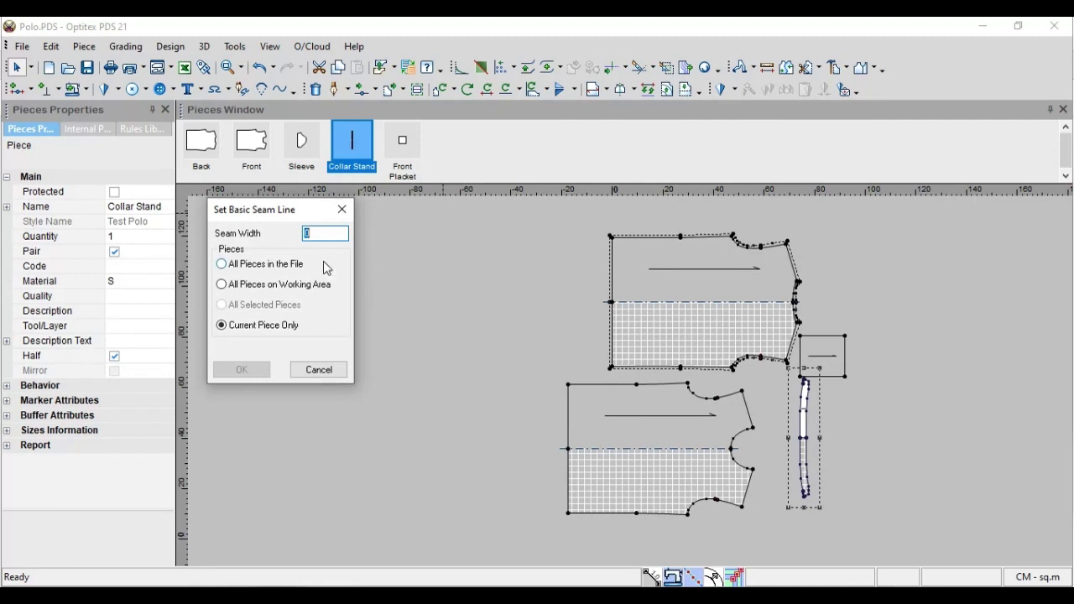
type("1")
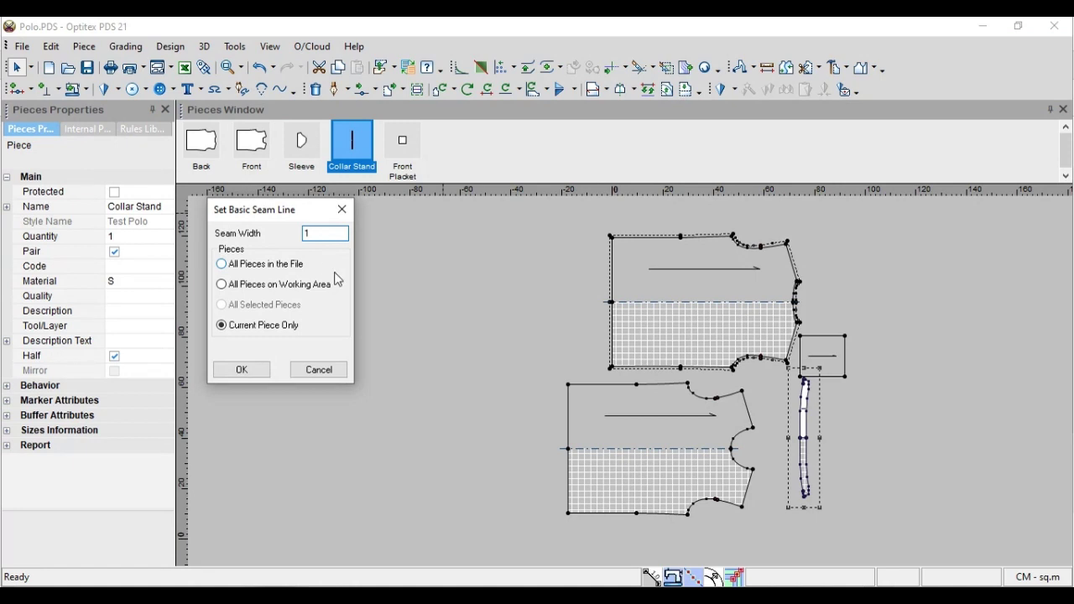
left_click(262, 264)
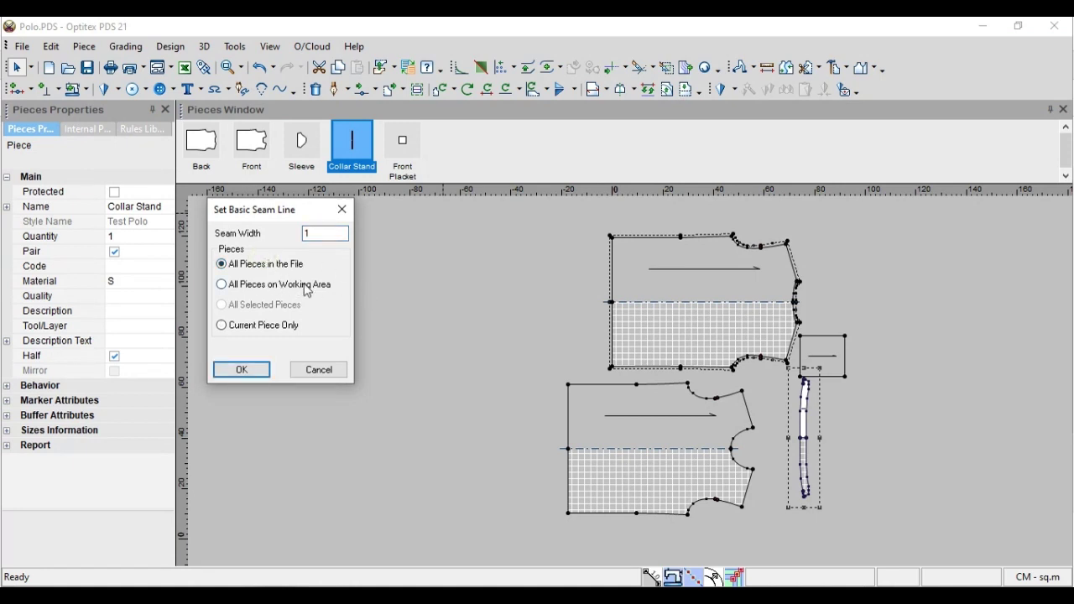
left_click(242, 370)
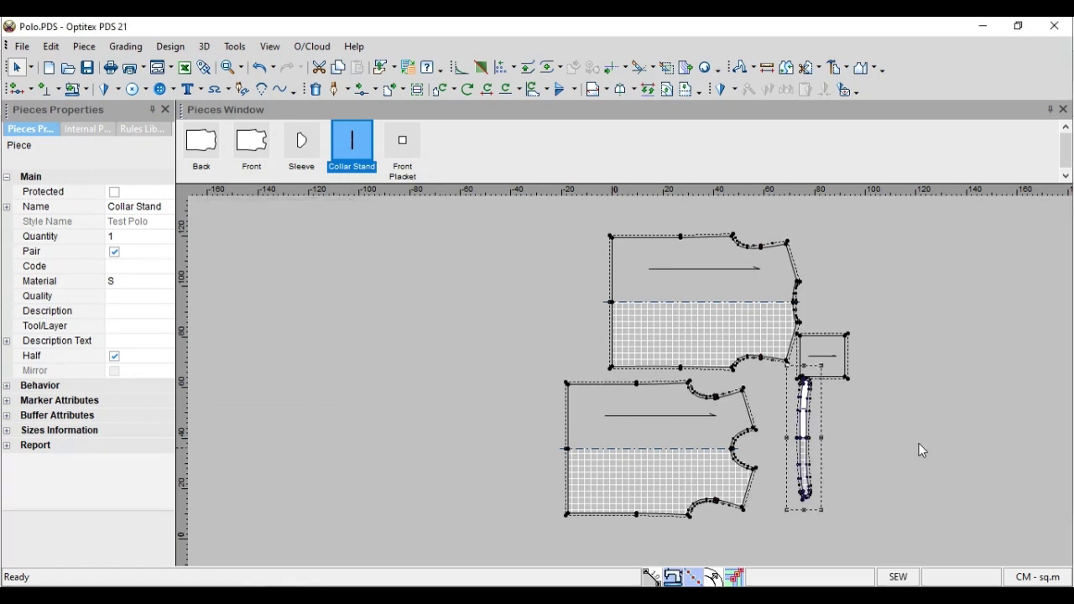
Place the Sleeve back on the work area, select the Back, and check the size chart PDF
left_click(303, 145)
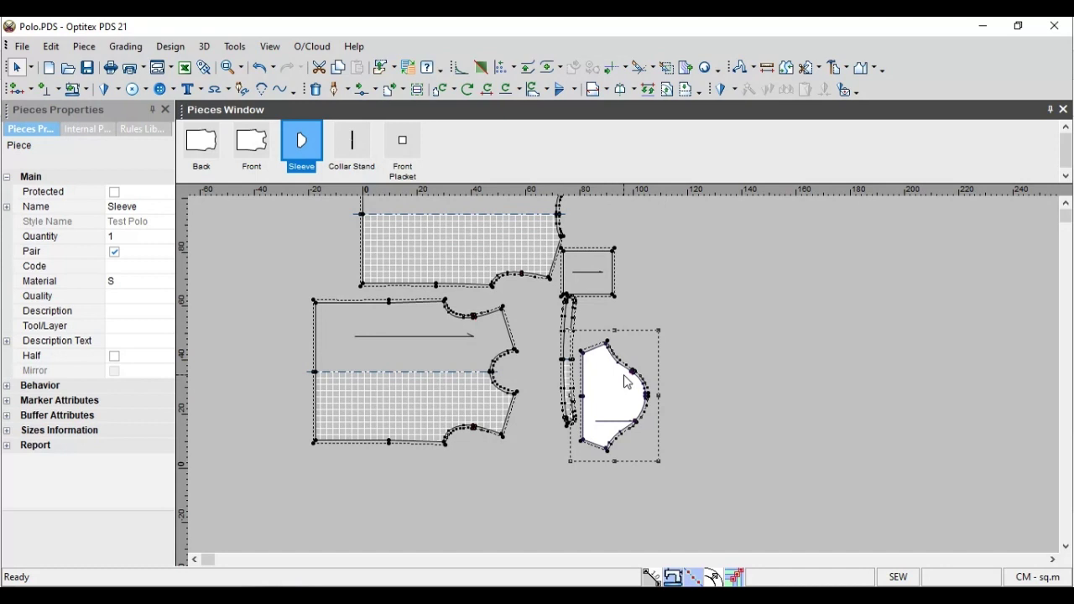
key("Home")
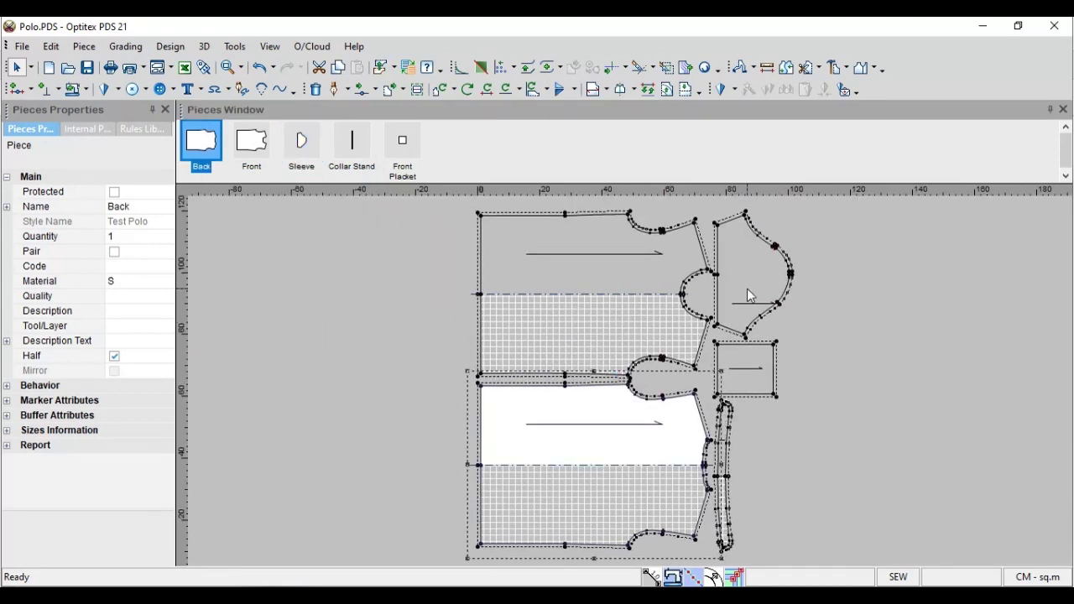
scroll(749, 296, "up", 3)
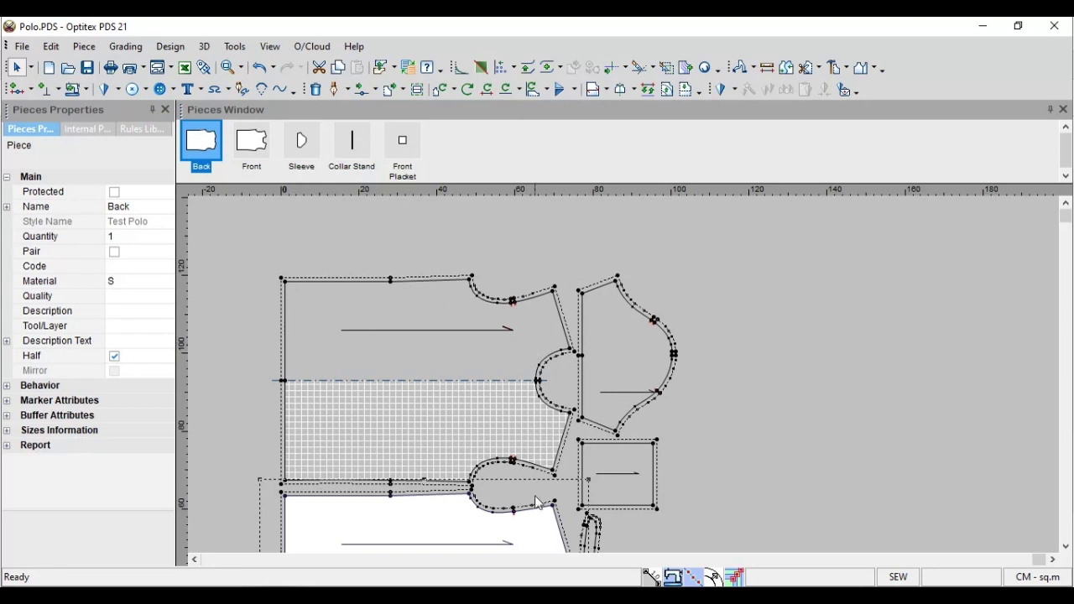
key("alt+Tab")
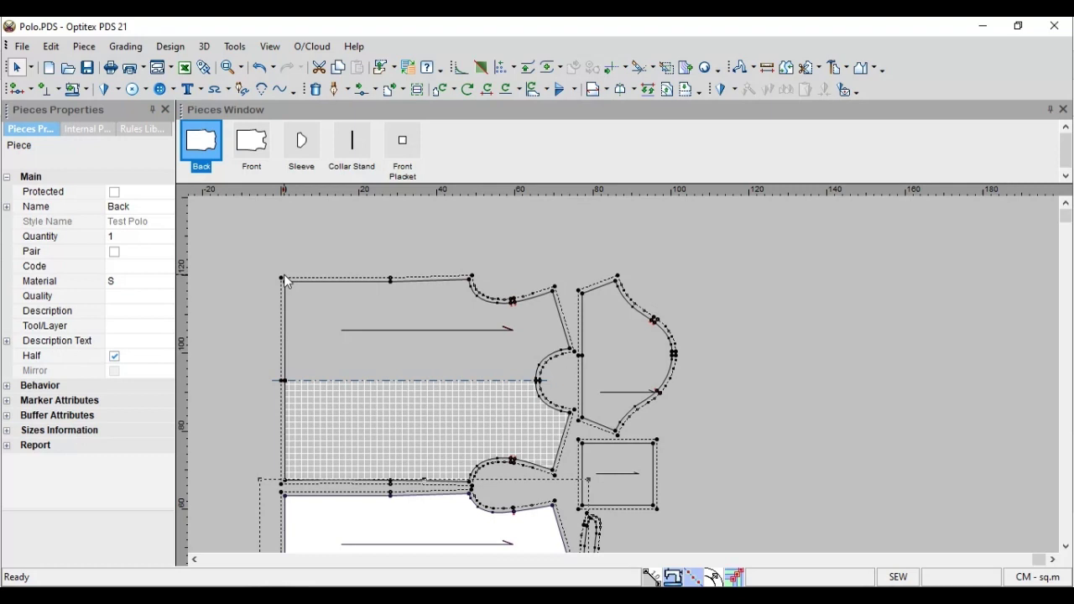
Add a 2.5 seam along the Front's left edge, lower-left to top-left corner
left_click(87, 89)
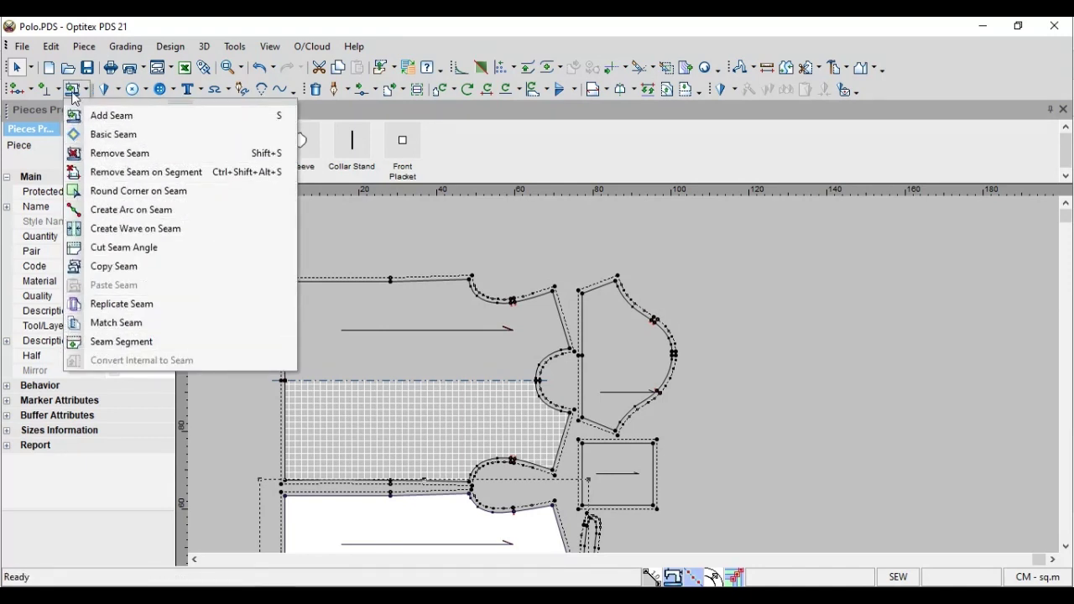
left_click(111, 116)
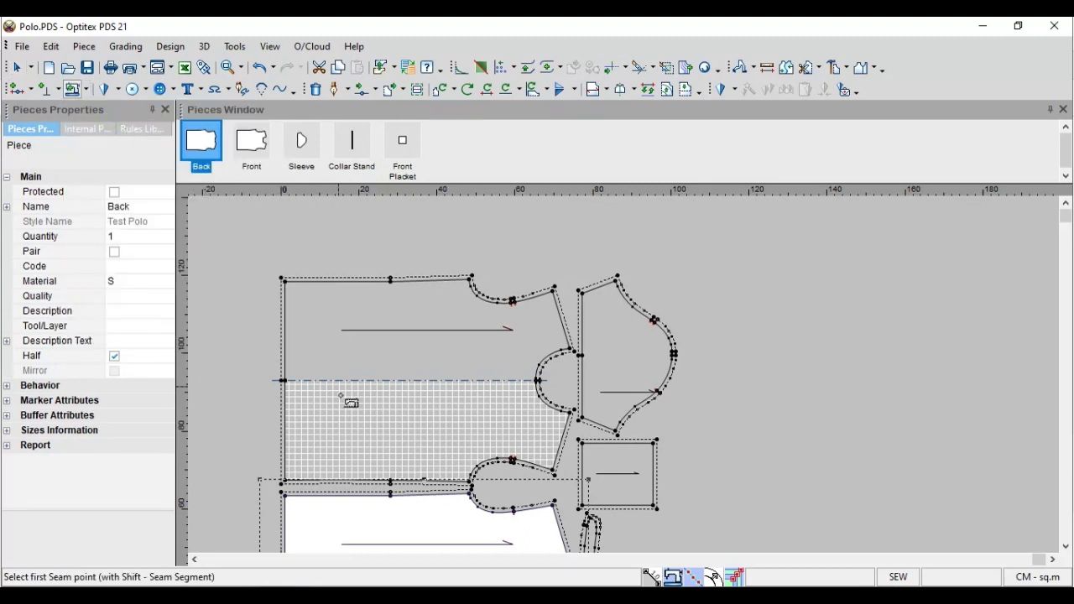
left_click(285, 381)
left_click_drag(284, 381, 285, 281)
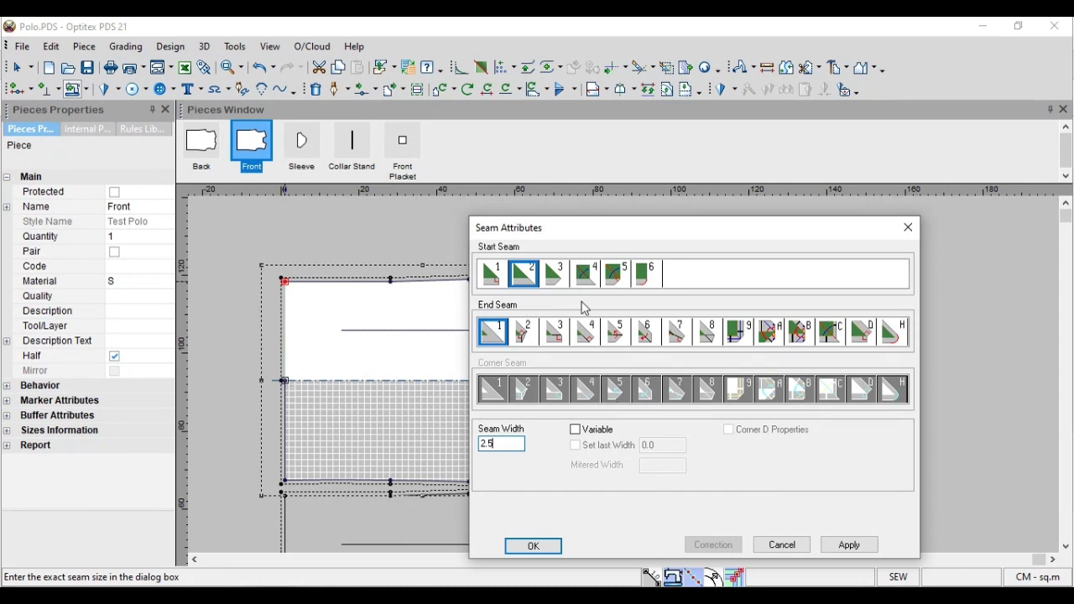
left_click_drag(591, 235, 656, 222)
left_click(557, 261)
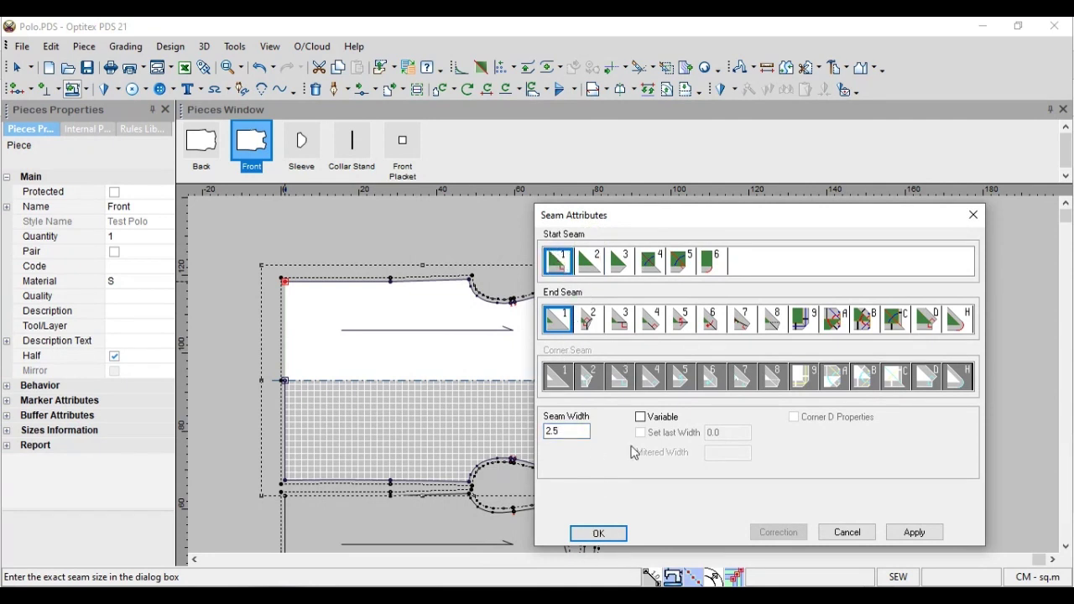
left_click(595, 262)
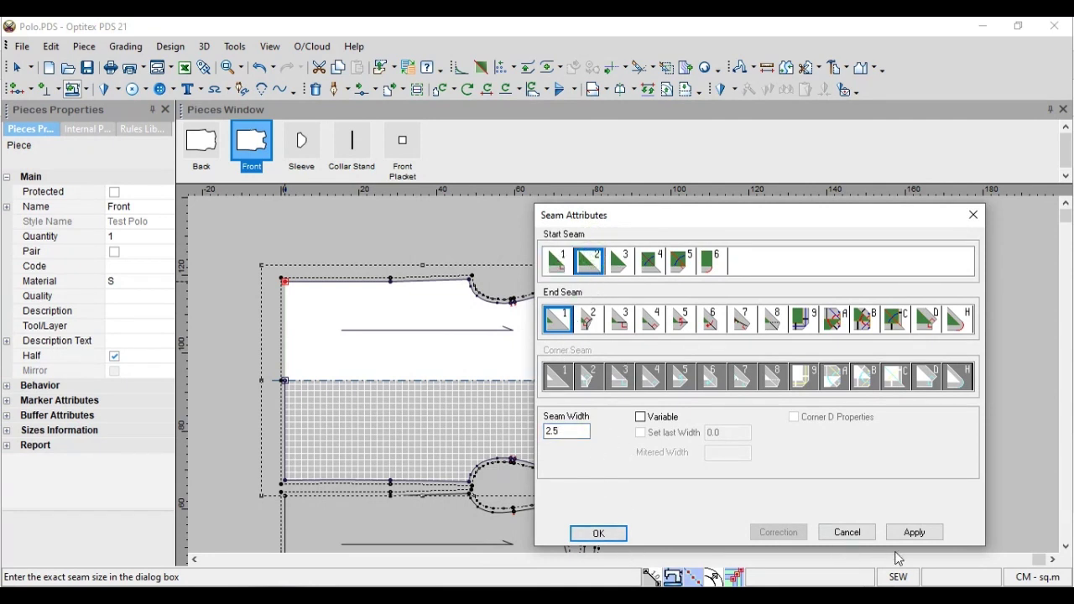
left_click(847, 532)
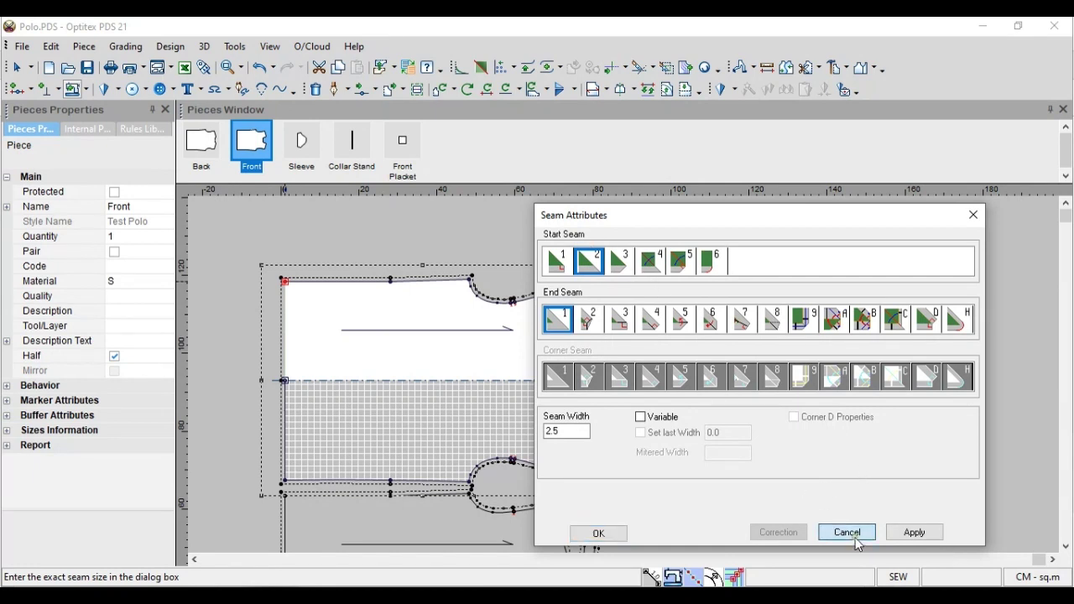
left_click(285, 380)
left_click(286, 283)
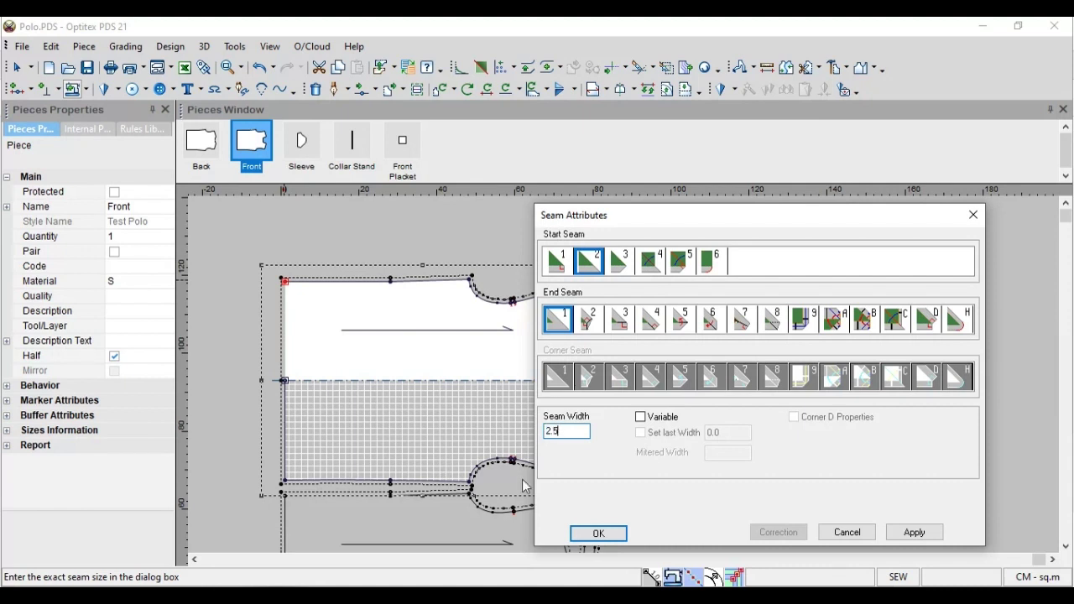
left_click(598, 534)
scroll(624, 382, "down", 2)
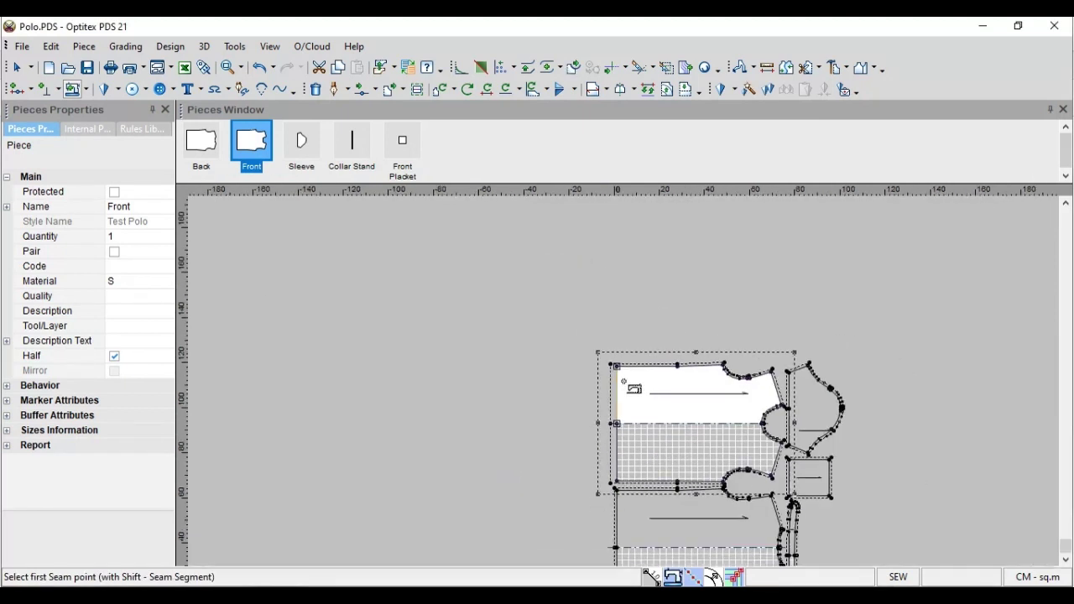
scroll(623, 382, "up", 5)
scroll(632, 373, "down", 2)
scroll(630, 374, "up", 2)
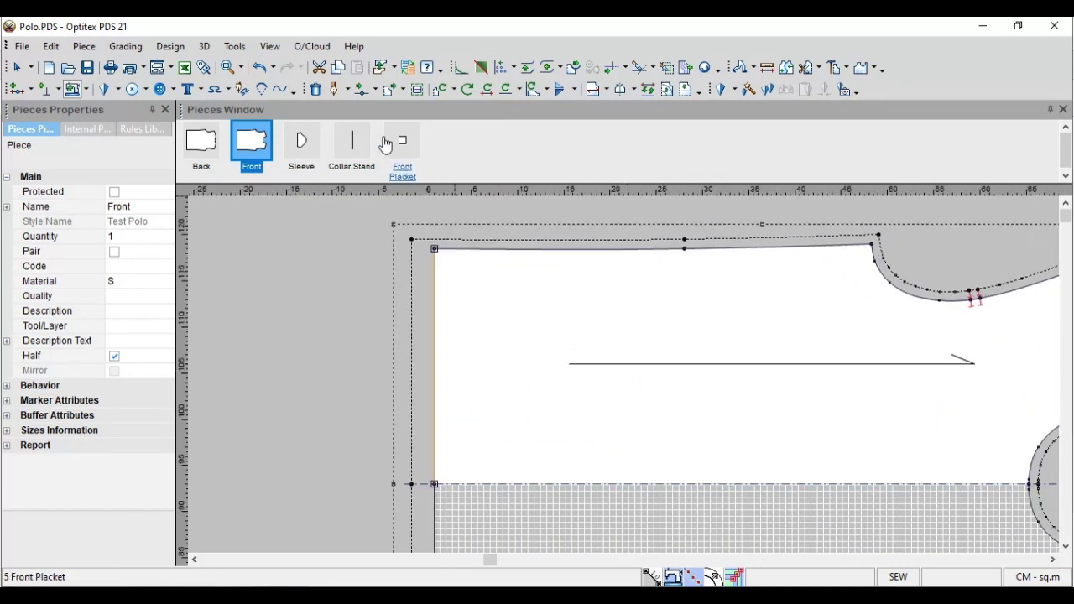
left_click(362, 89)
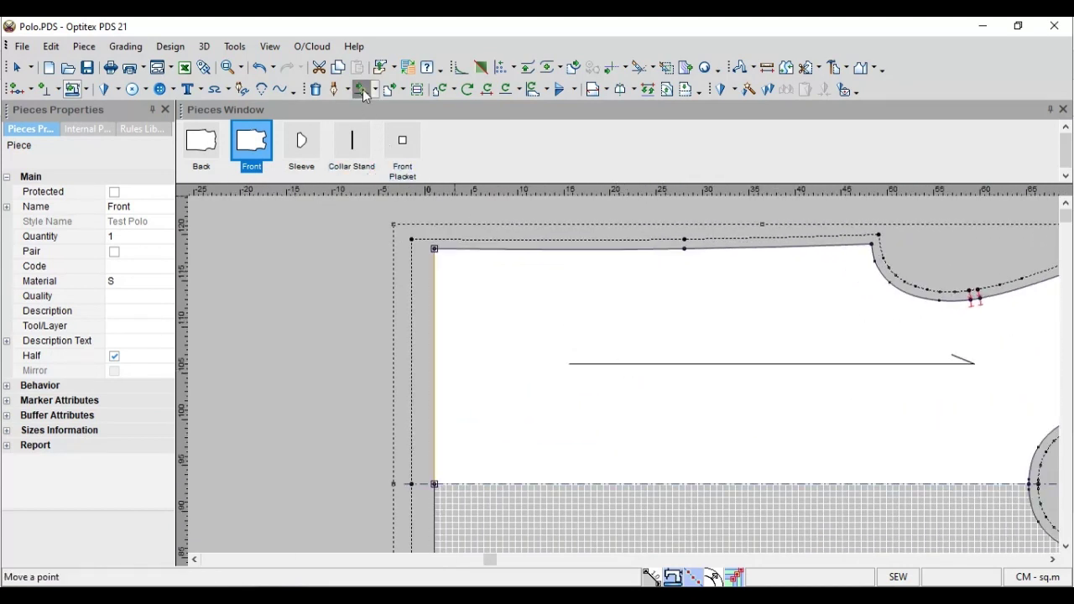
left_click(687, 249)
left_click(586, 299)
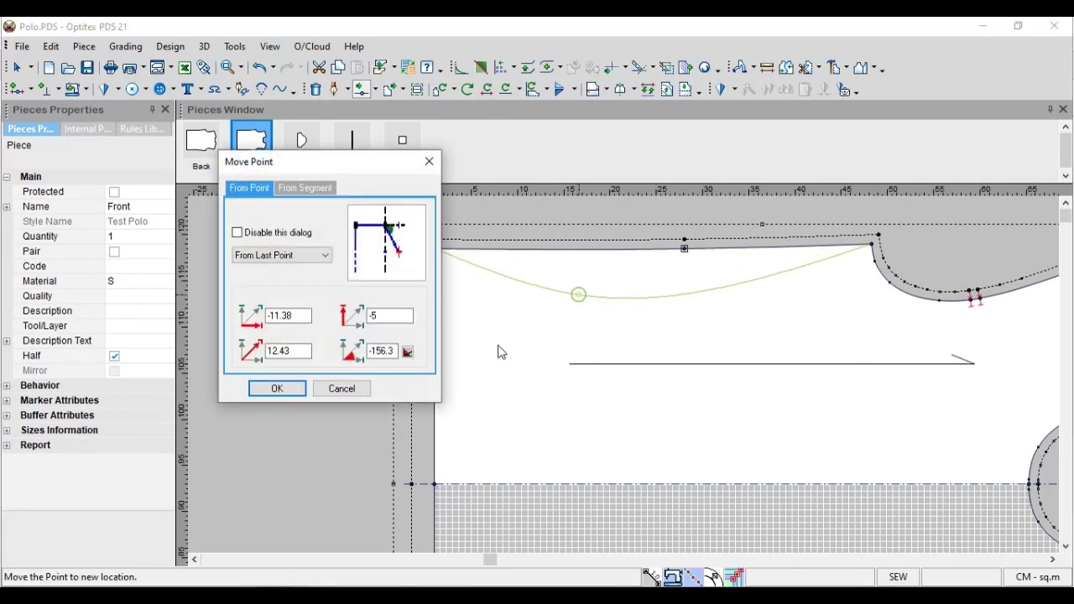
left_click(276, 387)
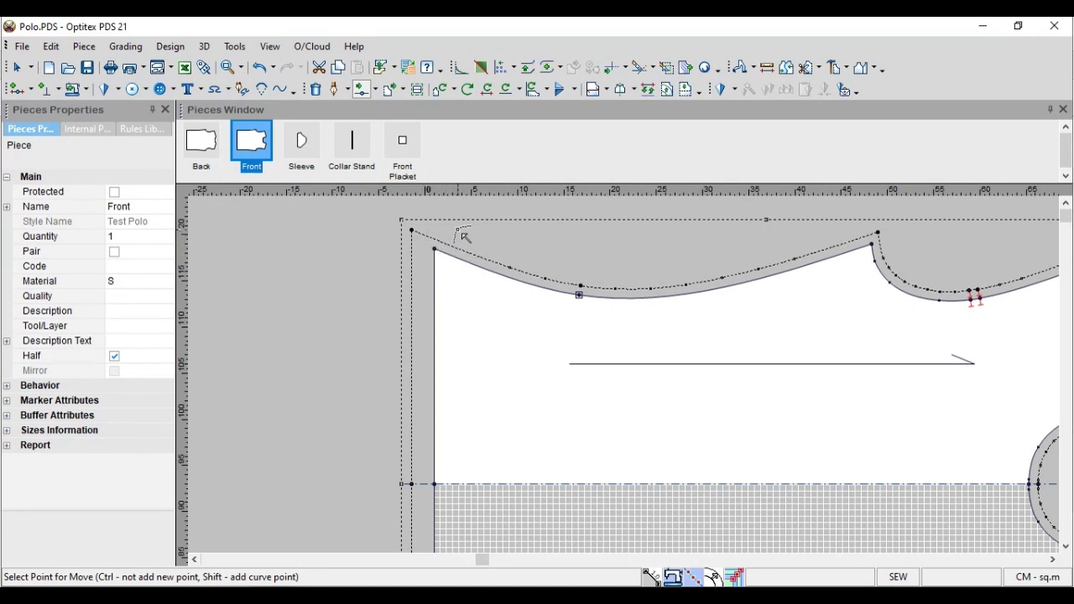
key("ctrl+z")
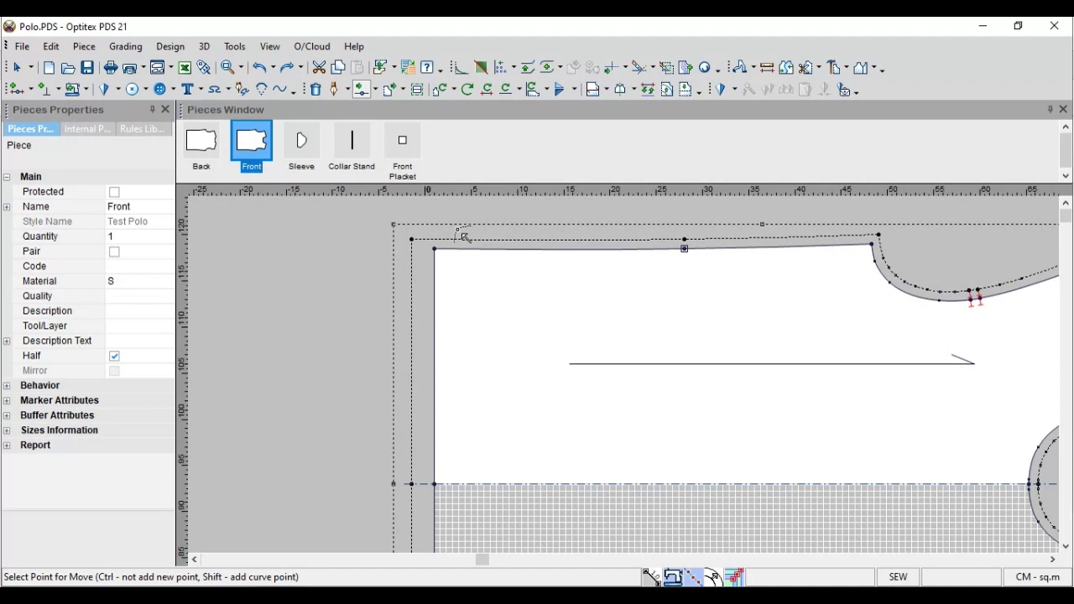
scroll(466, 238, "down", 1)
Seam the Front's left edge at 2.5 with start style 5 and end style 6
left_click(74, 89)
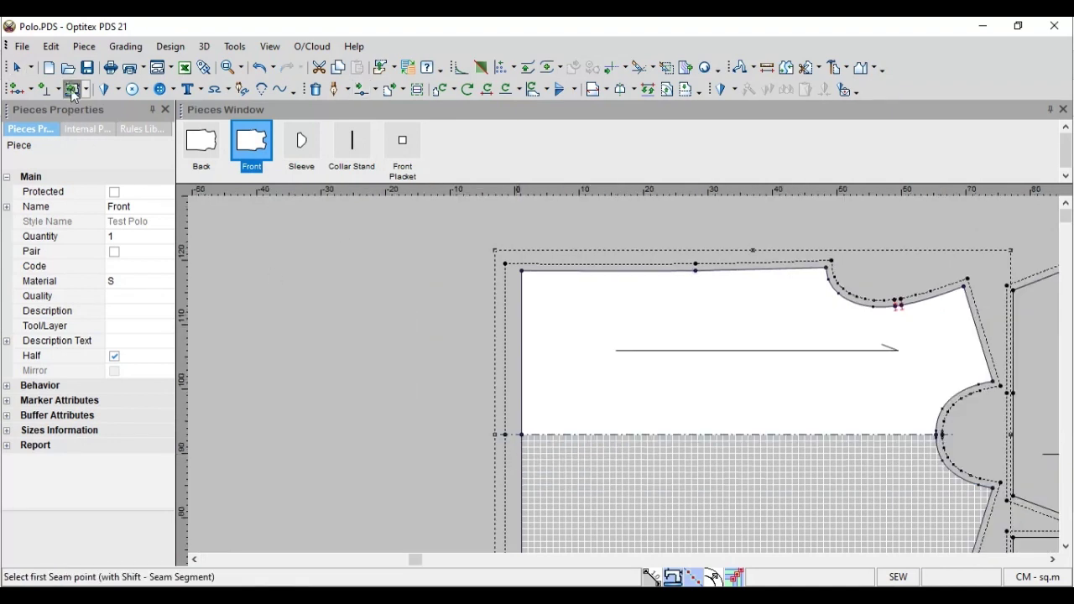
left_click_drag(523, 435, 522, 271)
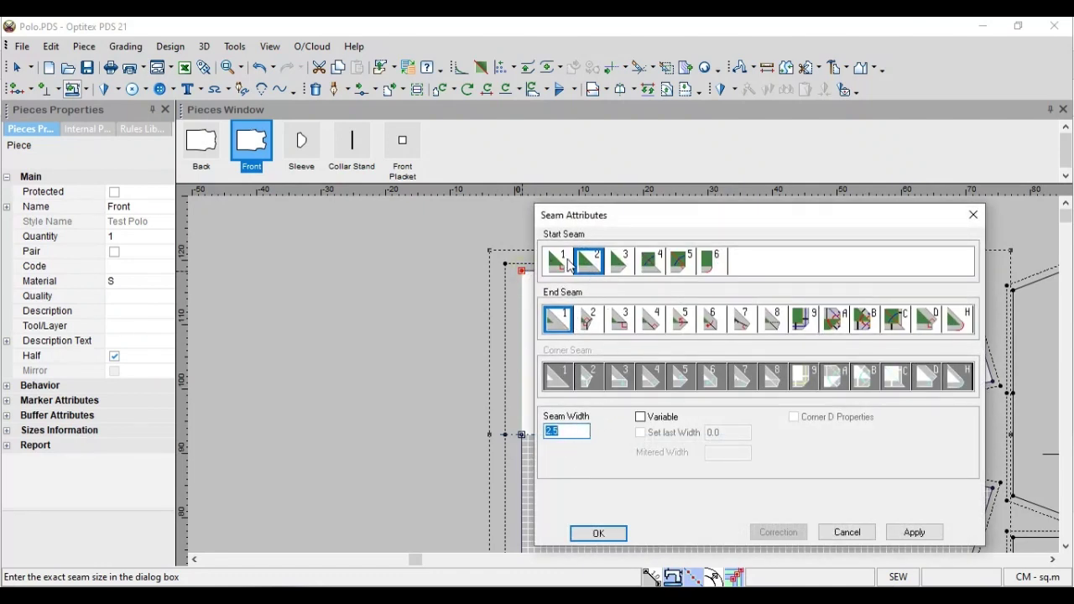
left_click(682, 262)
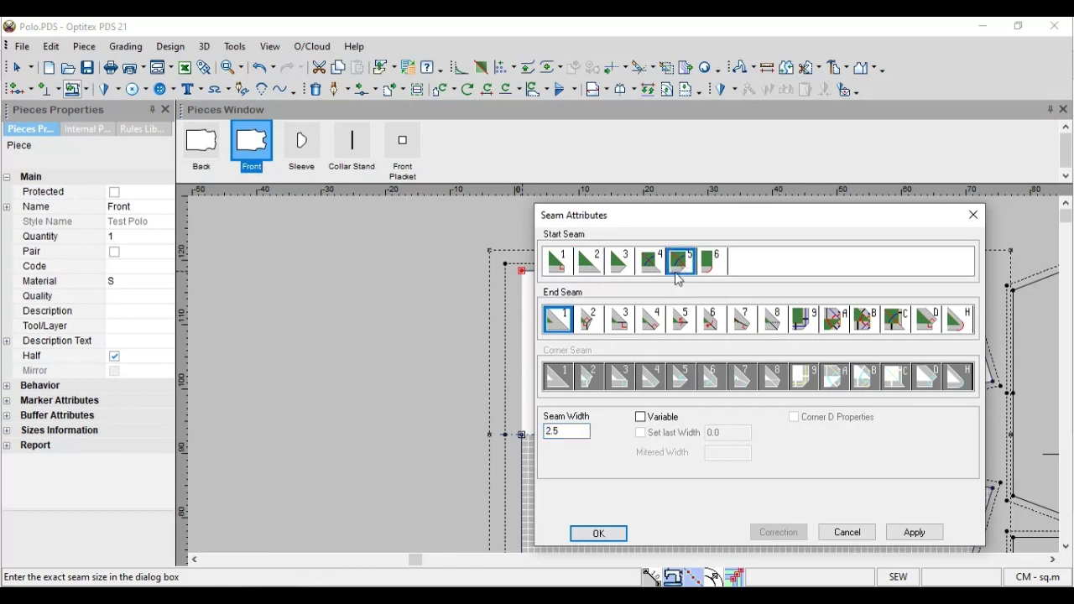
left_click(712, 325)
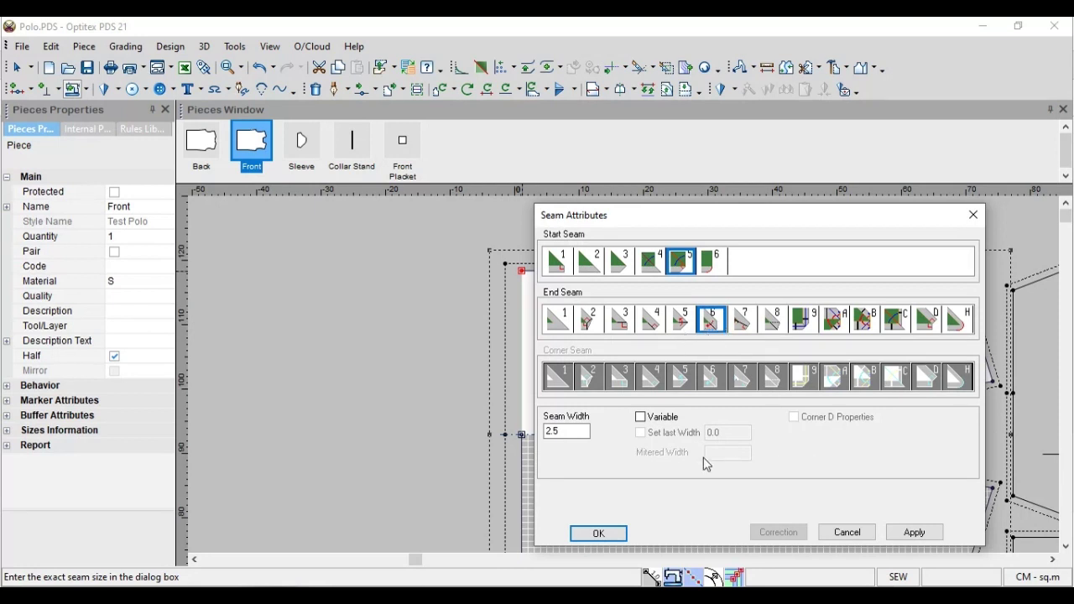
left_click(916, 533)
left_click(601, 533)
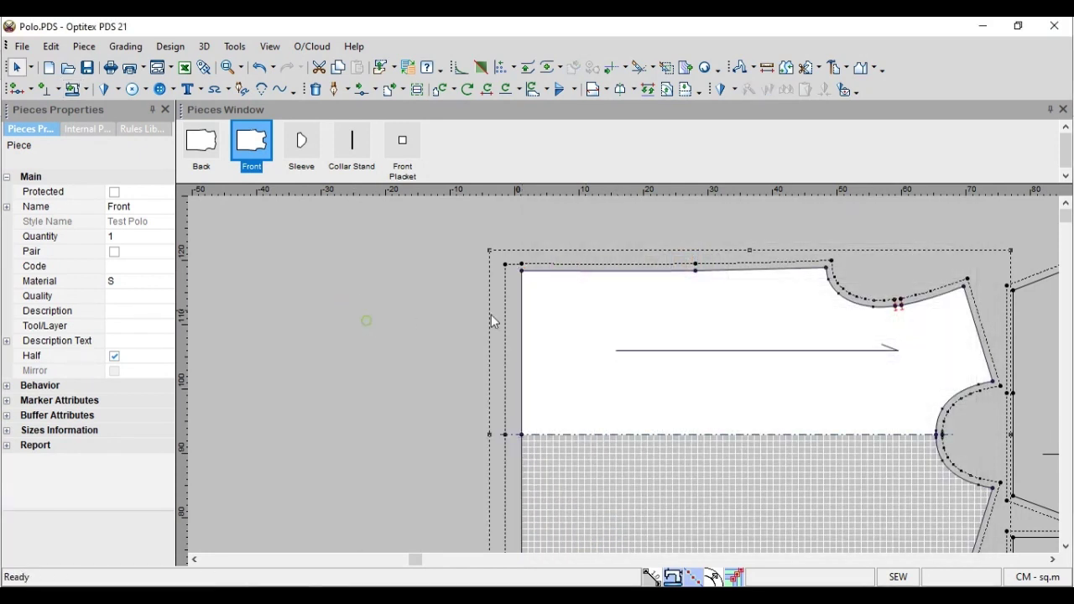
left_click(364, 89)
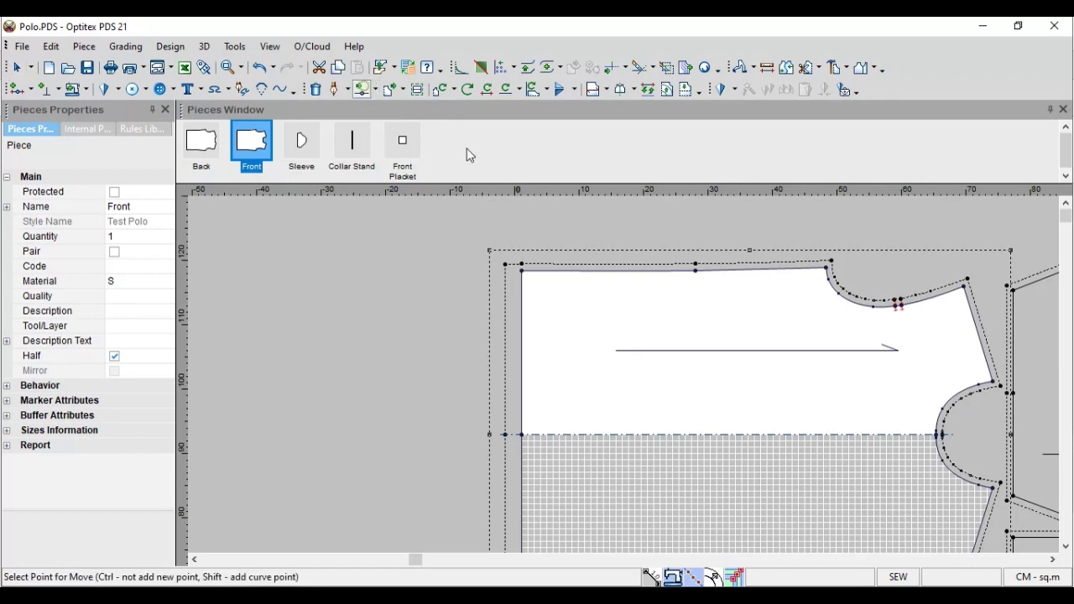
left_click(587, 271)
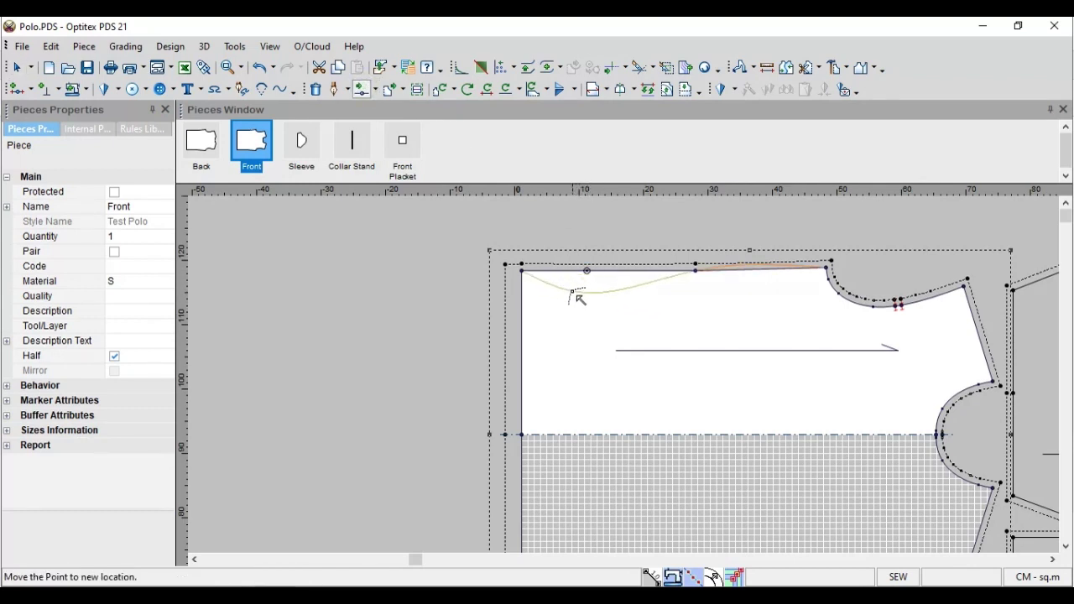
left_click(577, 294)
left_click(298, 388)
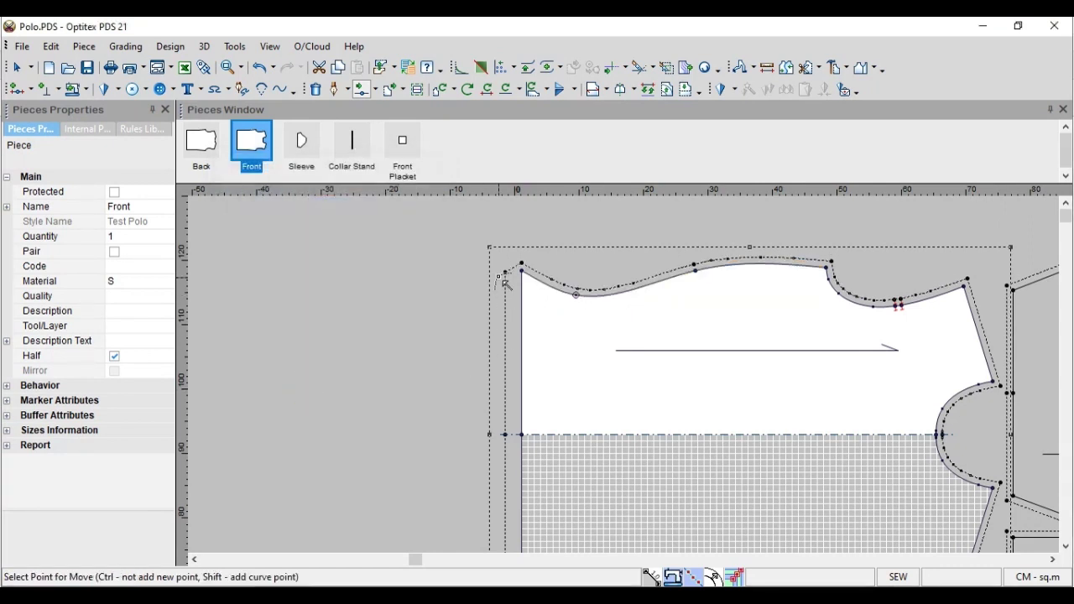
scroll(537, 296, "up", 2)
scroll(593, 332, "up", 1)
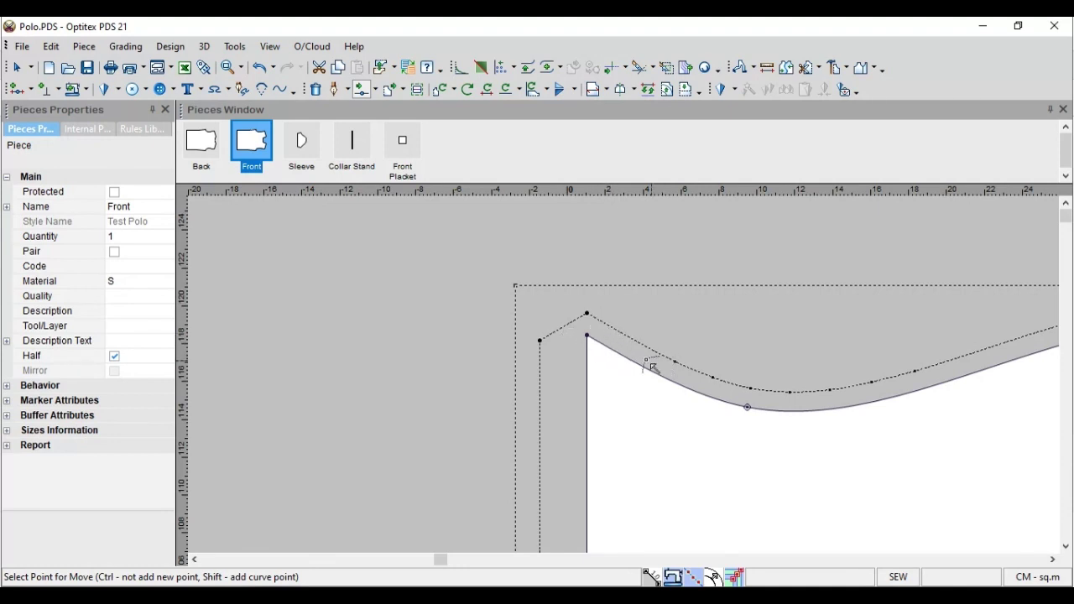
key("ctrl+z")
scroll(629, 352, "down", 3)
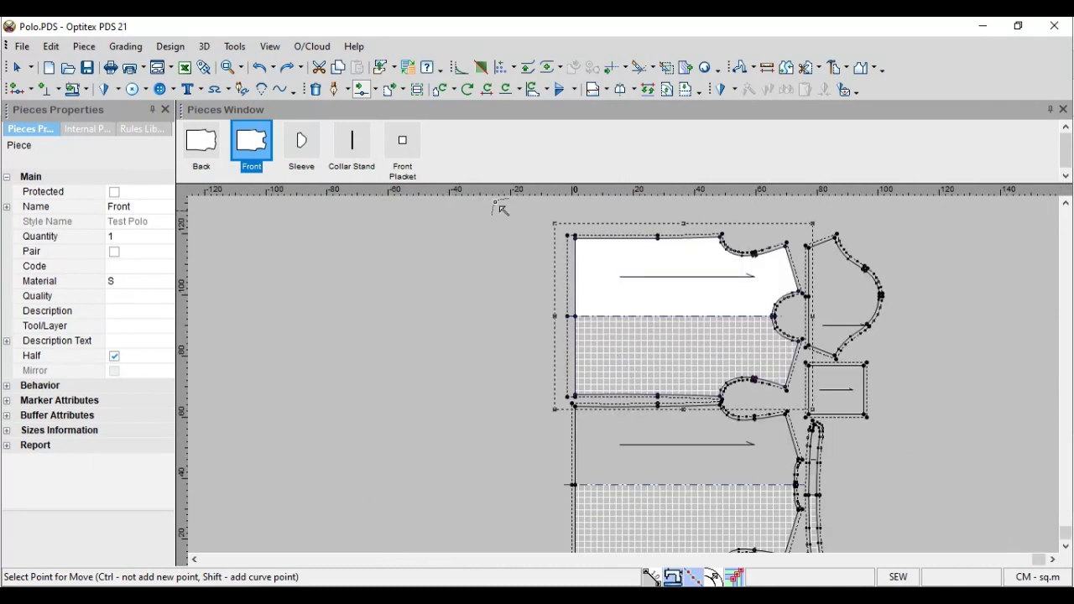
left_click(76, 89)
scroll(646, 391, "down", 2)
scroll(646, 390, "up", 3)
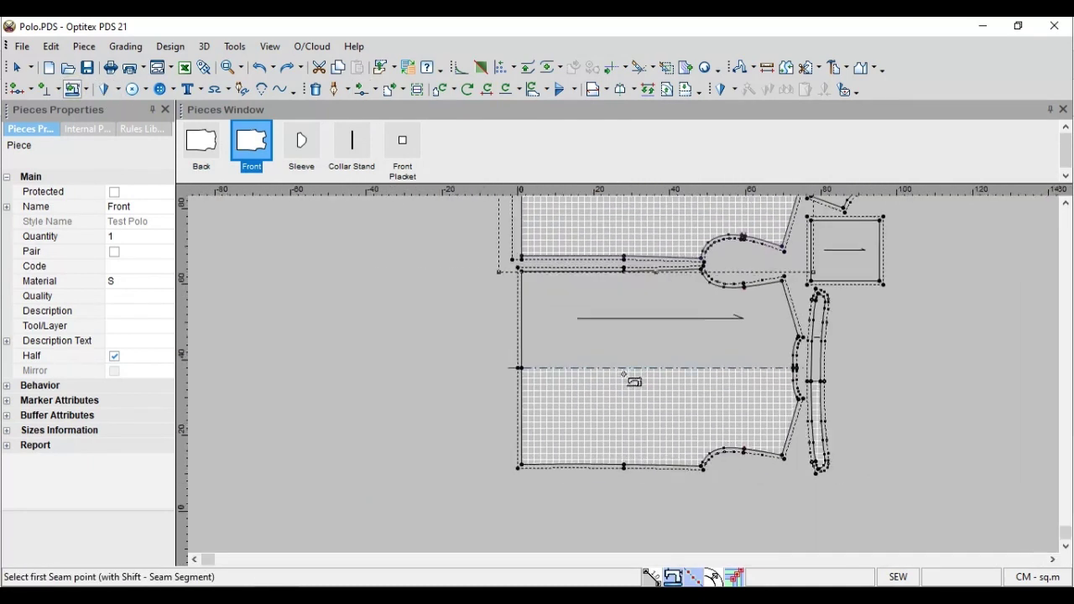
Give the Back's left edge a 2.5 seam with start style 5 and end style 6
left_click(605, 326)
mouse_move(502, 367)
left_mouse_down()
mouse_move(536, 306)
mouse_move(504, 252)
left_mouse_up()
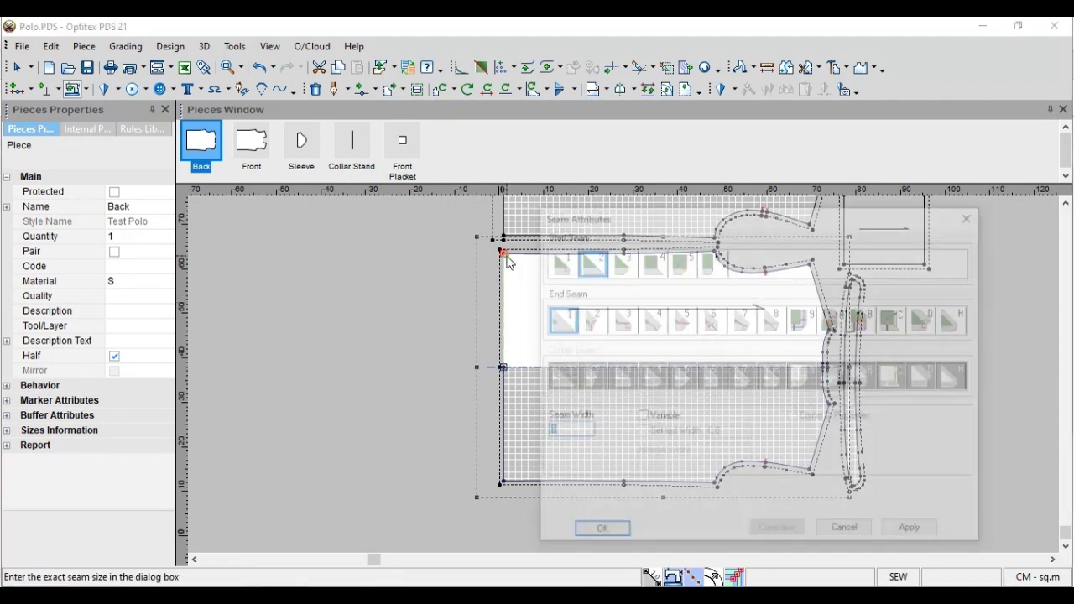
type("2.5")
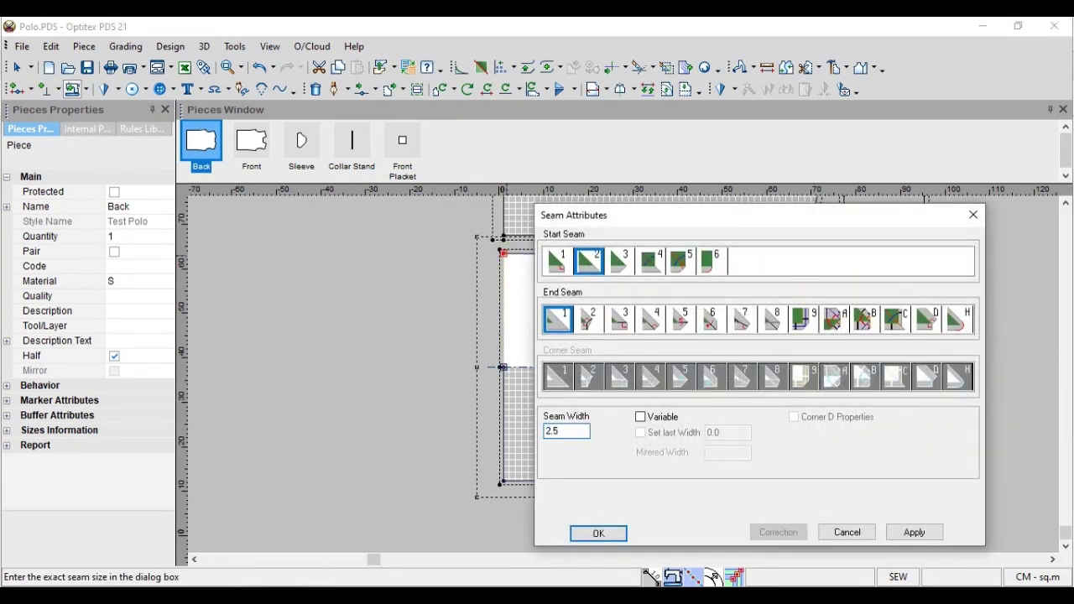
left_click(681, 265)
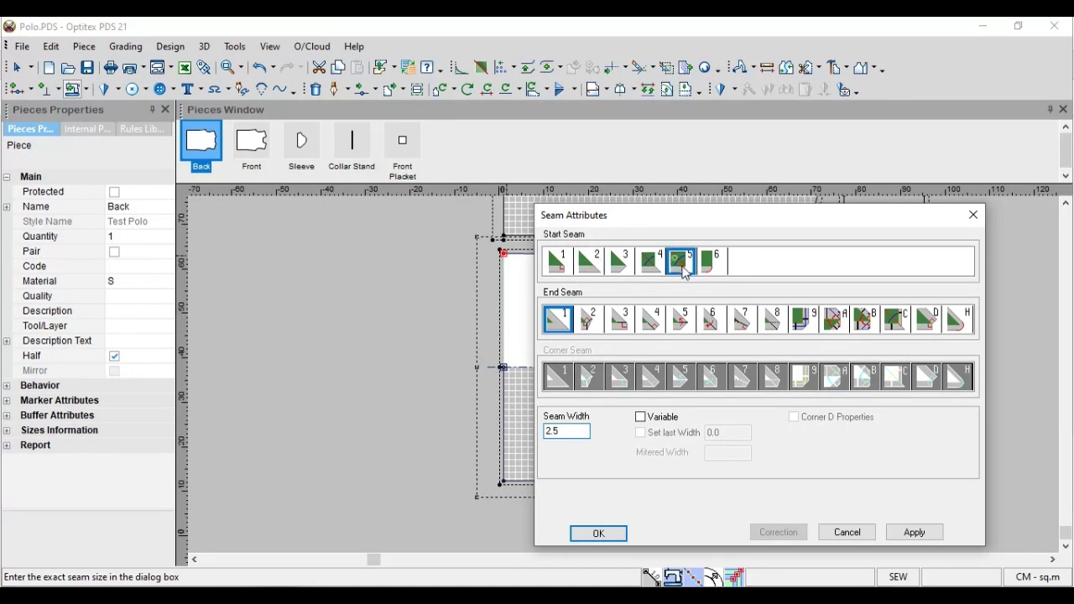
left_click(715, 322)
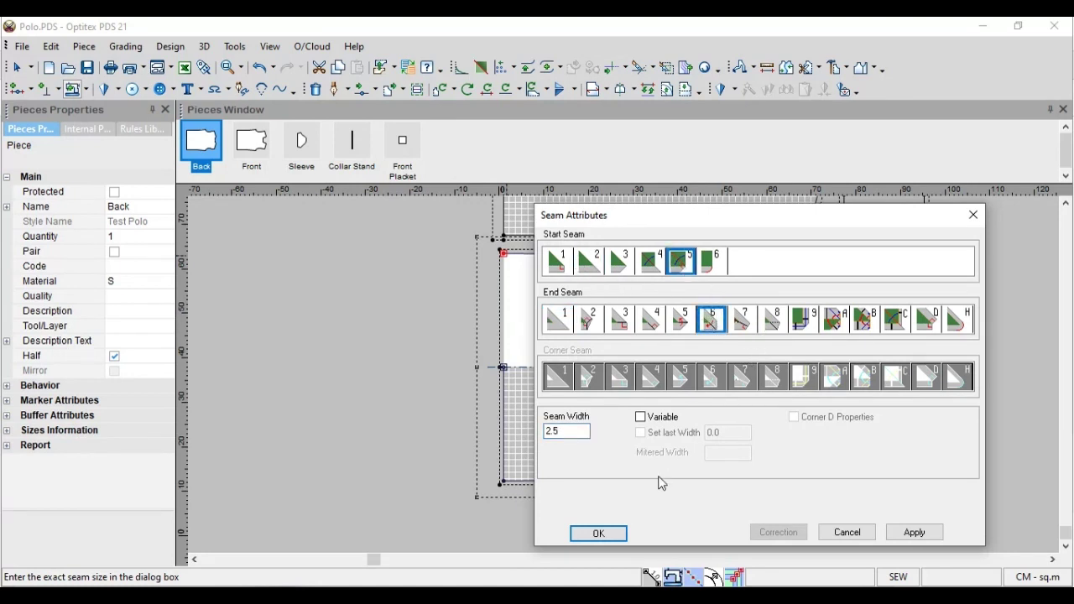
left_click(597, 535)
Move a point on the Back's top edge downward to curve the edge
scroll(587, 403, "down", 3)
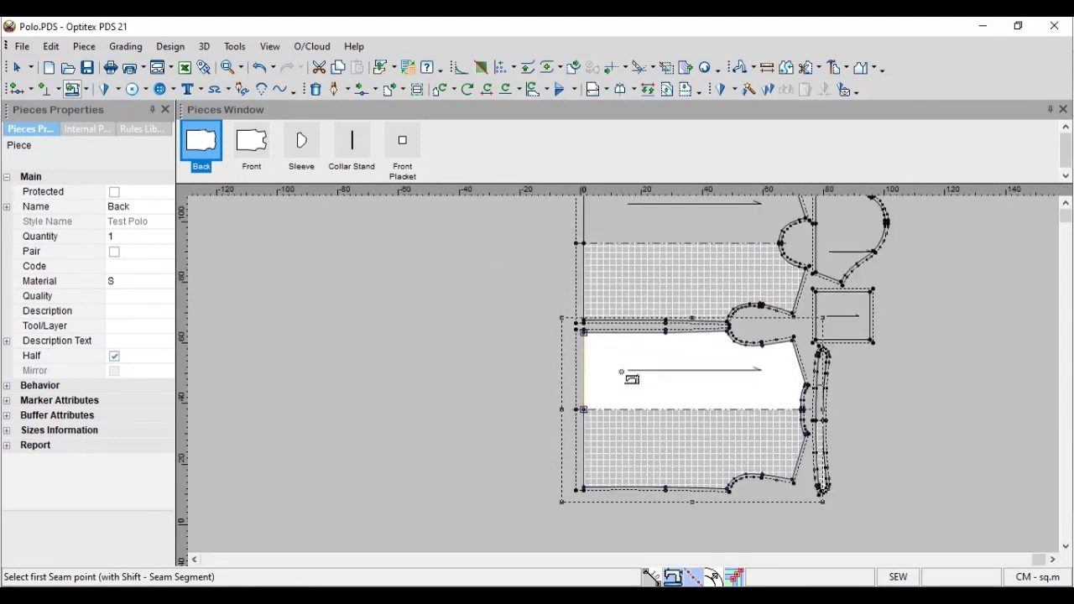
scroll(622, 371, "up", 3)
scroll(632, 373, "up", 2)
key("m")
left_click(512, 321)
left_click(517, 353)
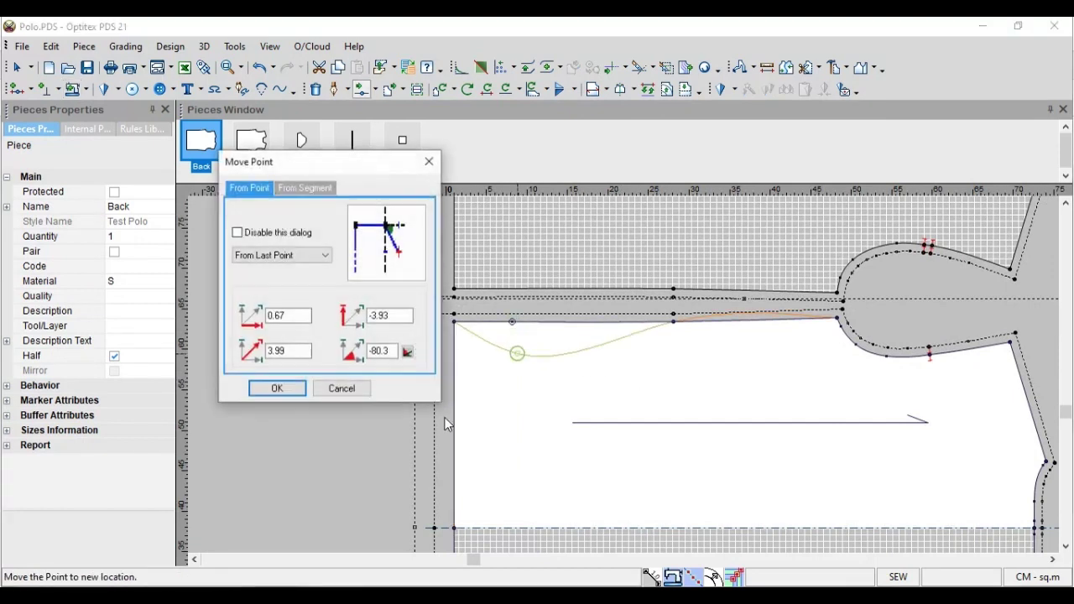
left_click(277, 388)
scroll(712, 405, "down", 3)
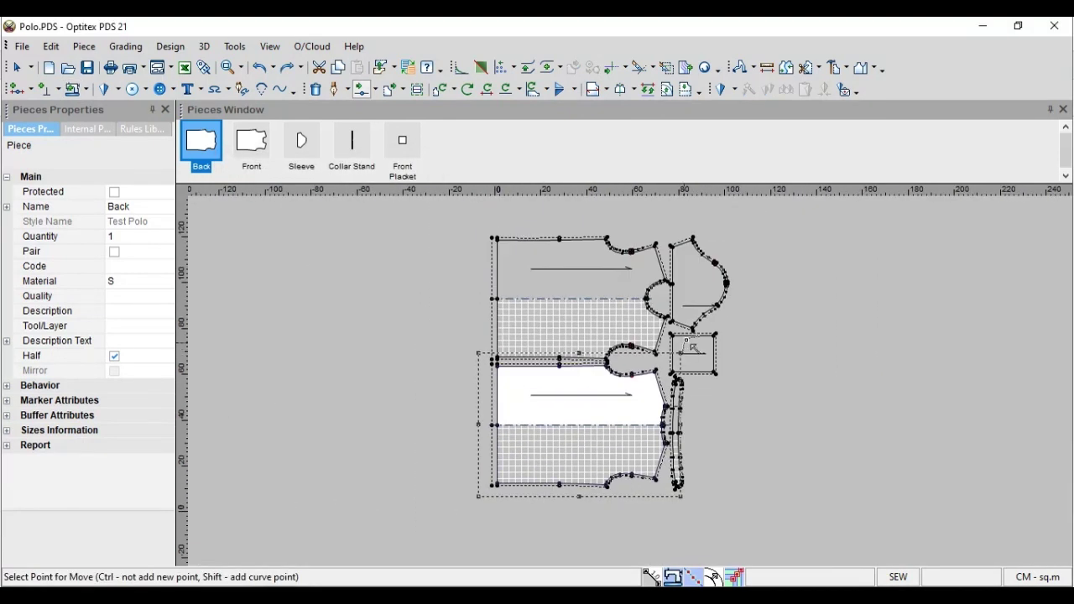
scroll(637, 378, "up", 4)
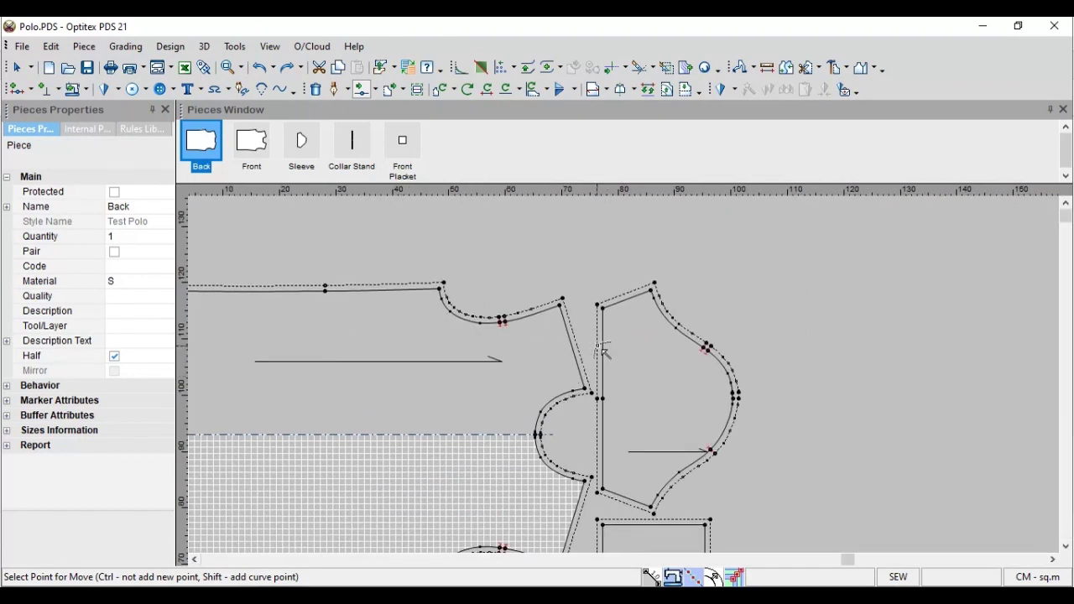
Add a 1.2 seam allowance along the Front Placket's edges
scroll(629, 377, "down", 3)
scroll(630, 380, "up", 3)
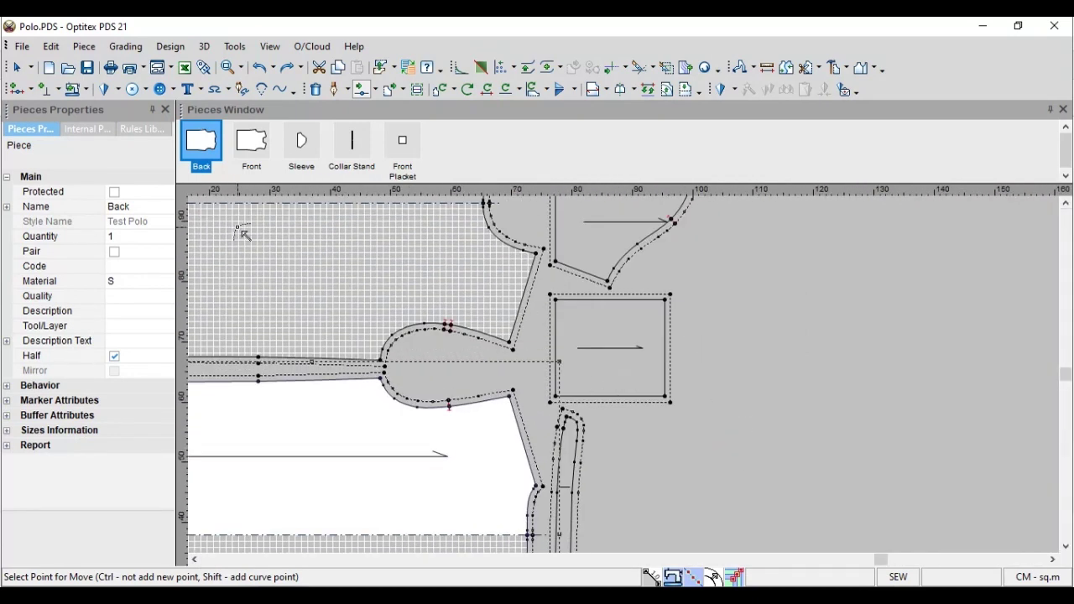
left_click(73, 88)
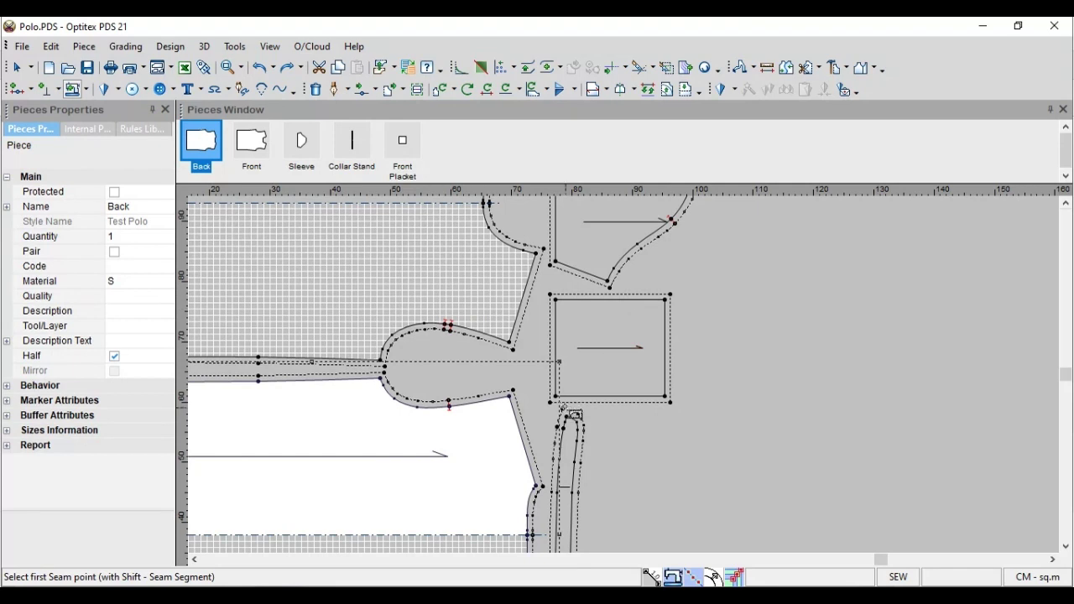
left_click_drag(555, 396, 558, 304)
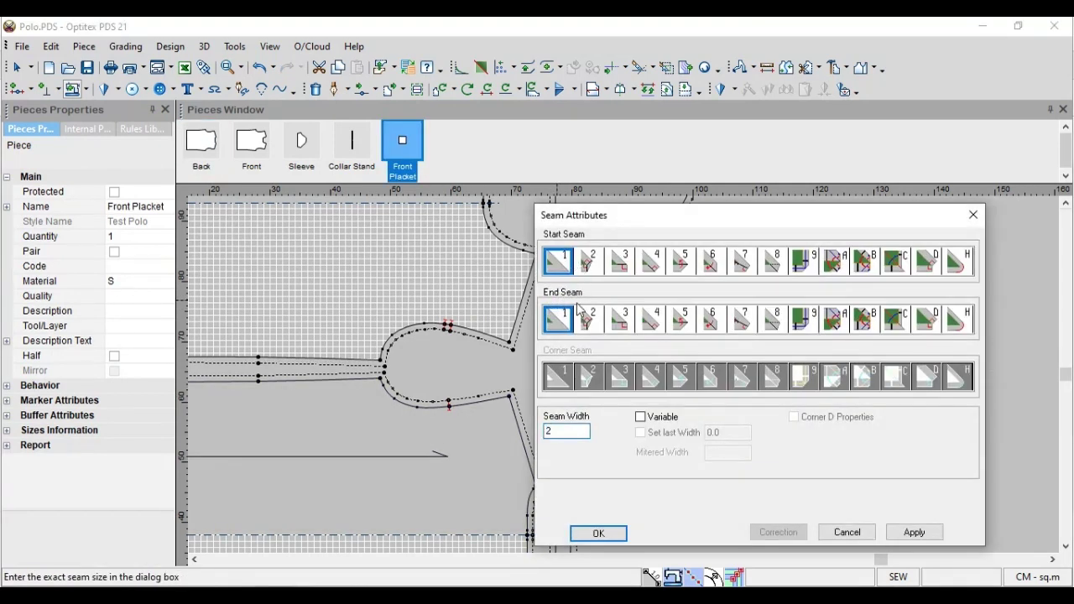
left_click(596, 534)
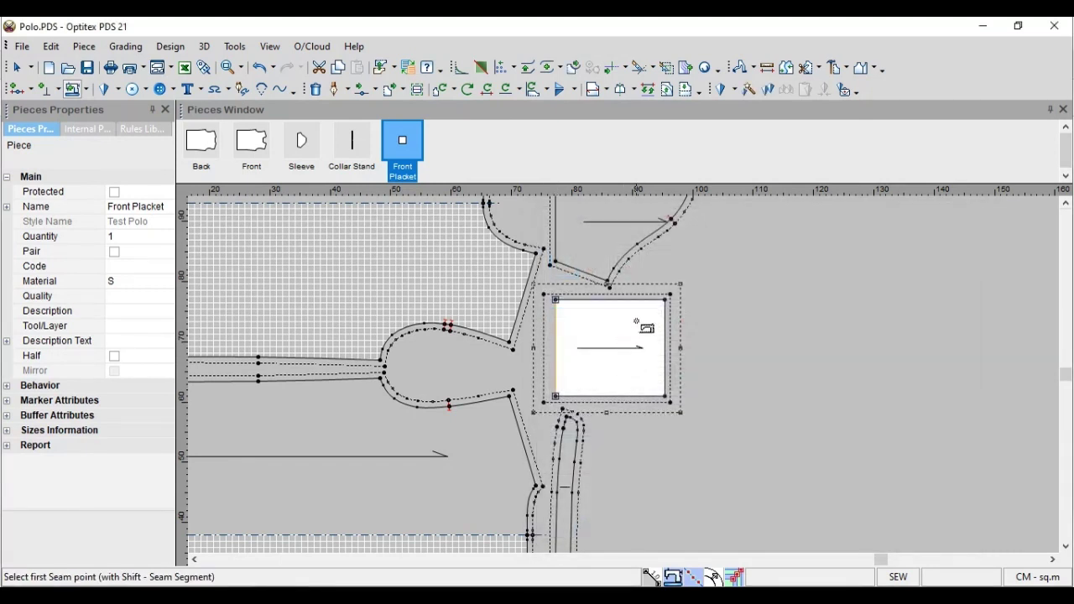
mouse_move(556, 301)
left_mouse_down()
mouse_move(629, 320)
mouse_move(569, 408)
mouse_move(561, 401)
left_mouse_up()
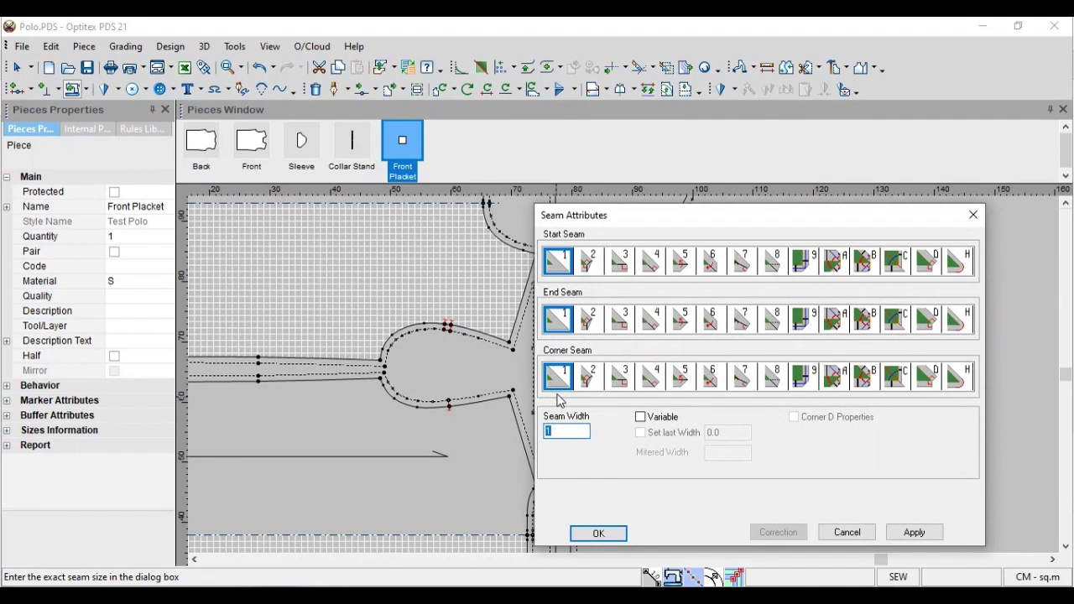
left_click(598, 533)
Inspect the placket corner point's attributes and close them without changes
right_click(746, 337)
left_click(664, 299)
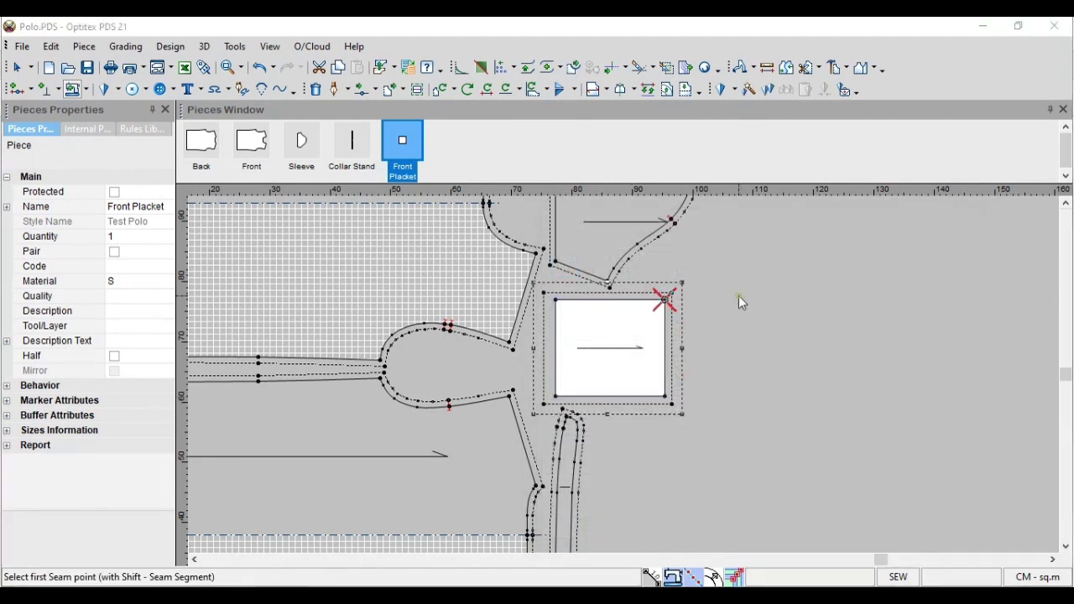
double_click(664, 300)
left_click(364, 363)
right_click(1043, 284)
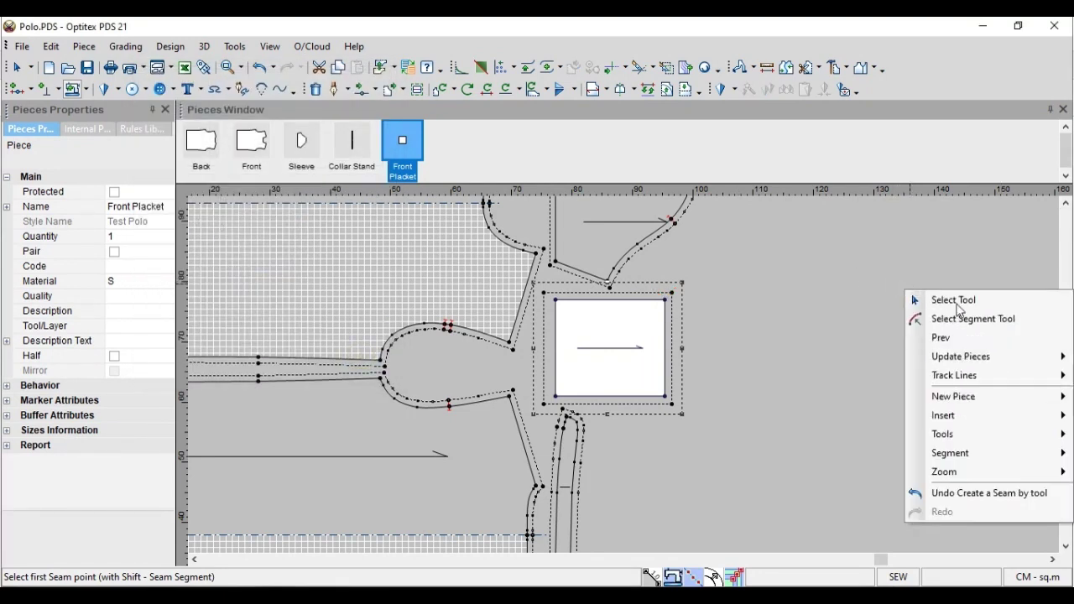
Drag the Collar Stand to the right, away from the other pieces
left_click(957, 301)
scroll(625, 378, "down", 2)
left_click_drag(565, 431, 722, 387)
scroll(722, 387, "up", 2)
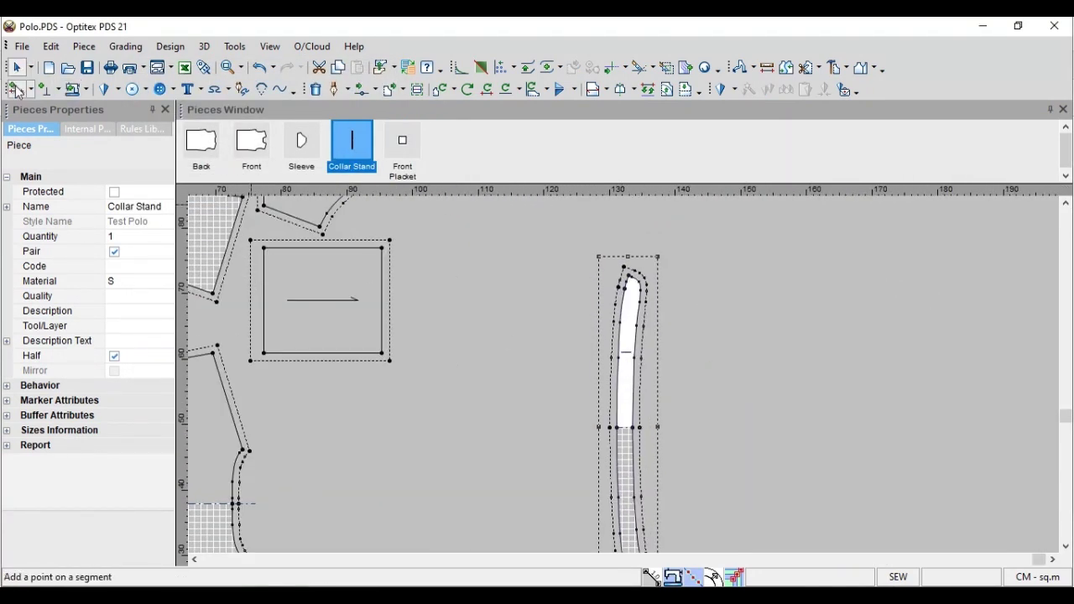
Seam the Collar Stand at 1.2 width from its lower-left point to its top
left_click(76, 89)
left_click(618, 428)
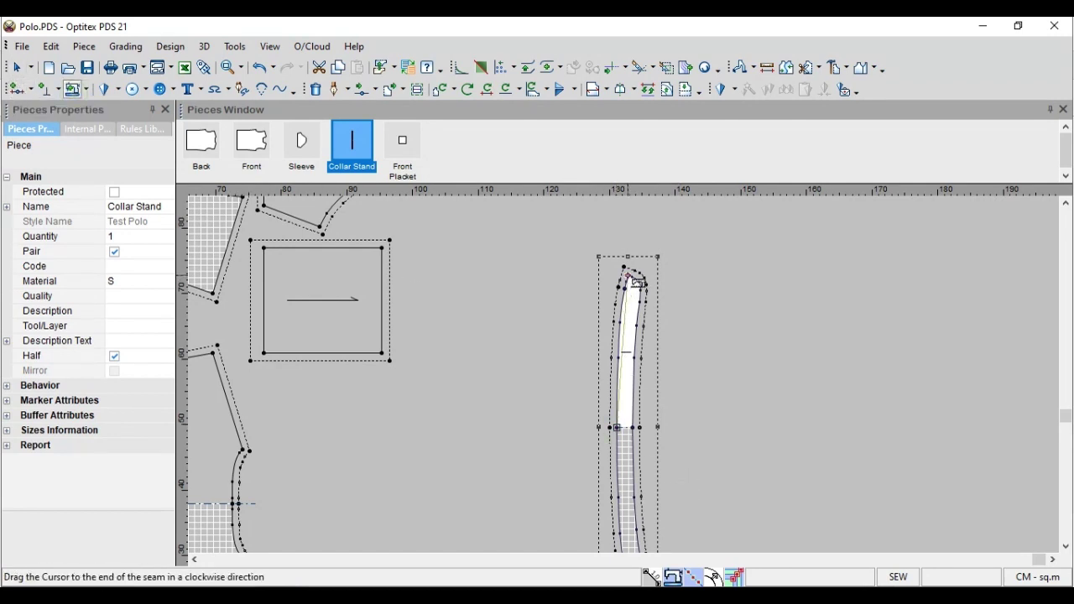
left_click(629, 281)
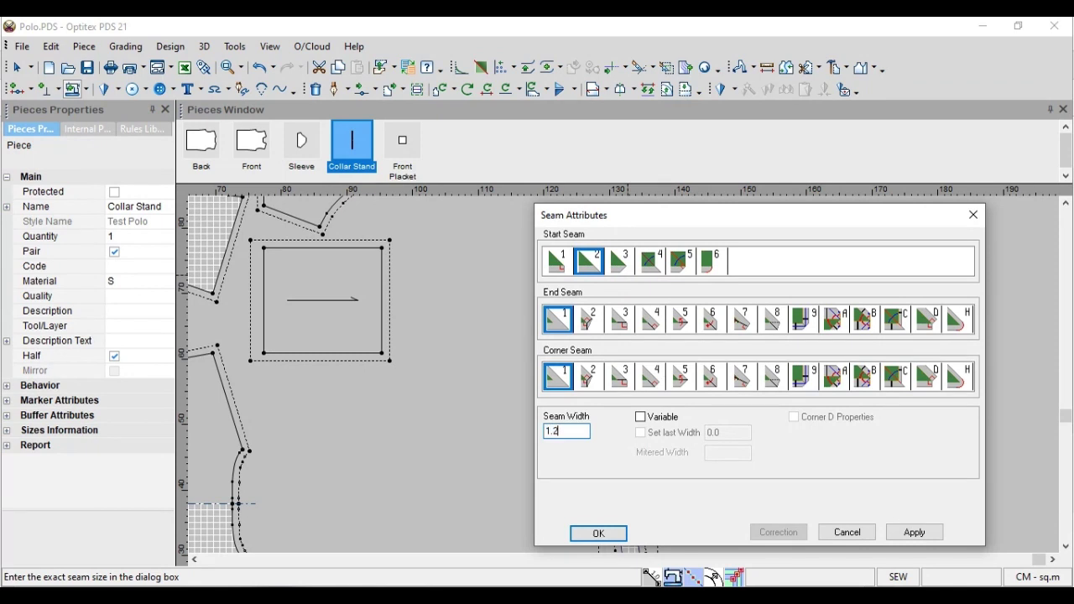
left_click(613, 537)
right_click(462, 273)
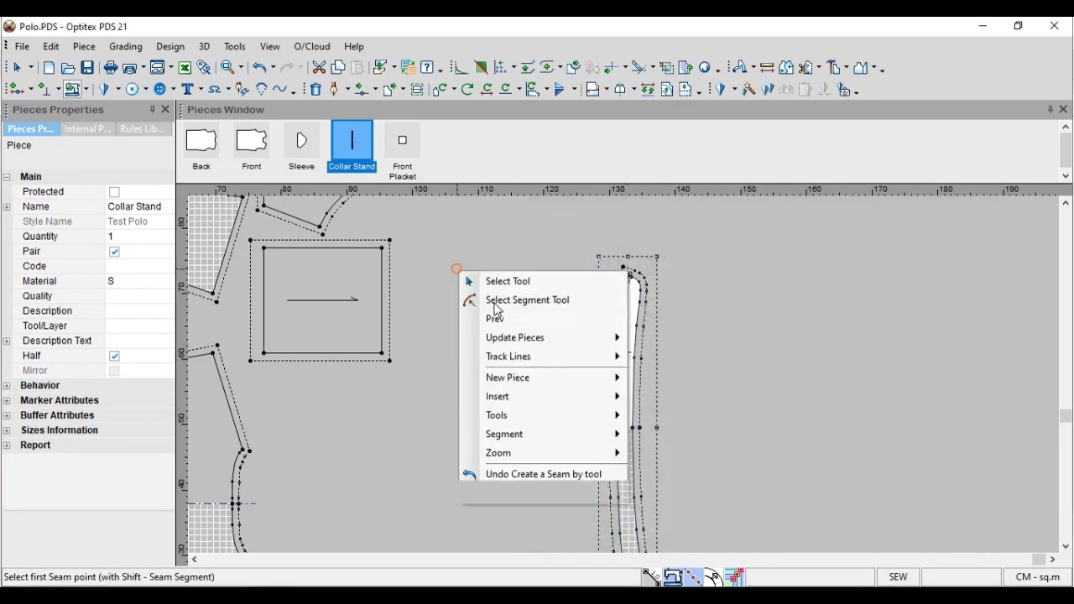
left_click(518, 282)
scroll(628, 381, "down", 3)
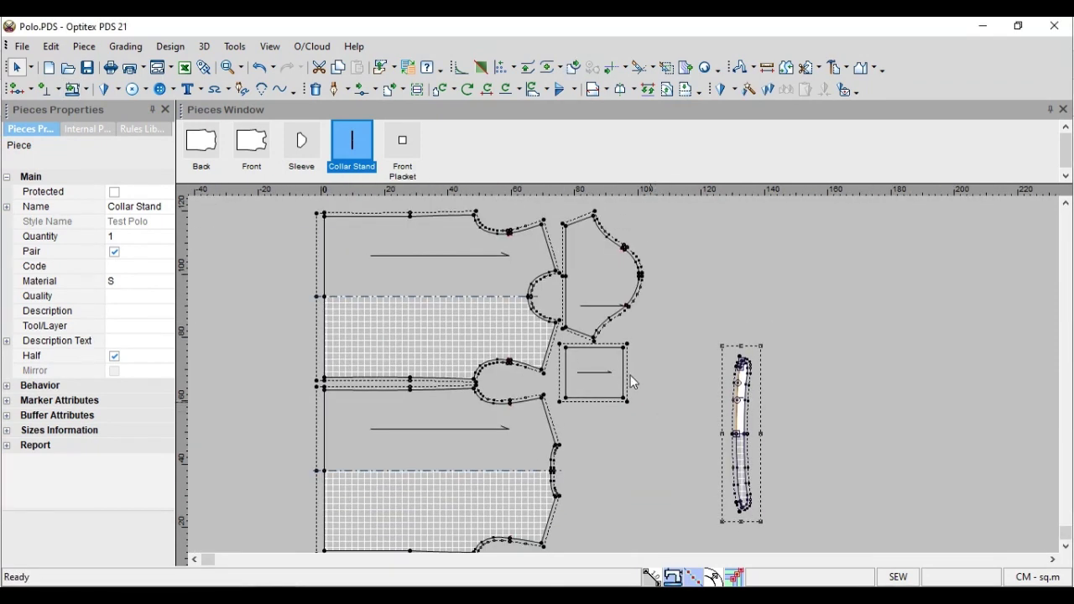
scroll(628, 380, "up", 1)
scroll(628, 380, "up", 1)
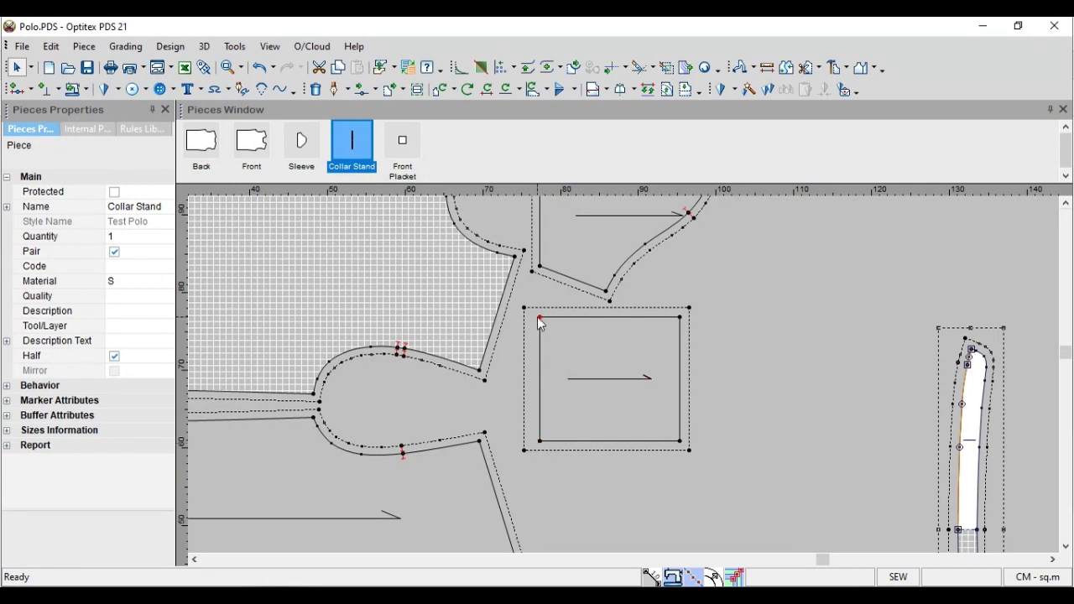
Add a seam along the Front Placket's edge and try a variable width with end width 1
left_click(87, 90)
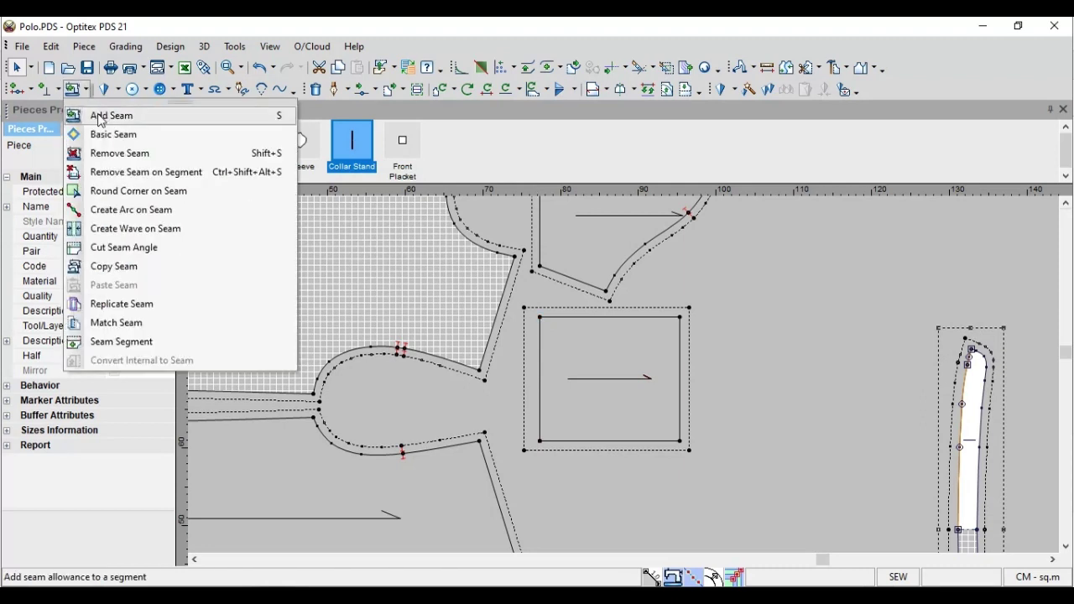
left_click(100, 115)
mouse_move(542, 442)
left_mouse_down()
mouse_move(569, 348)
mouse_move(546, 323)
left_mouse_up()
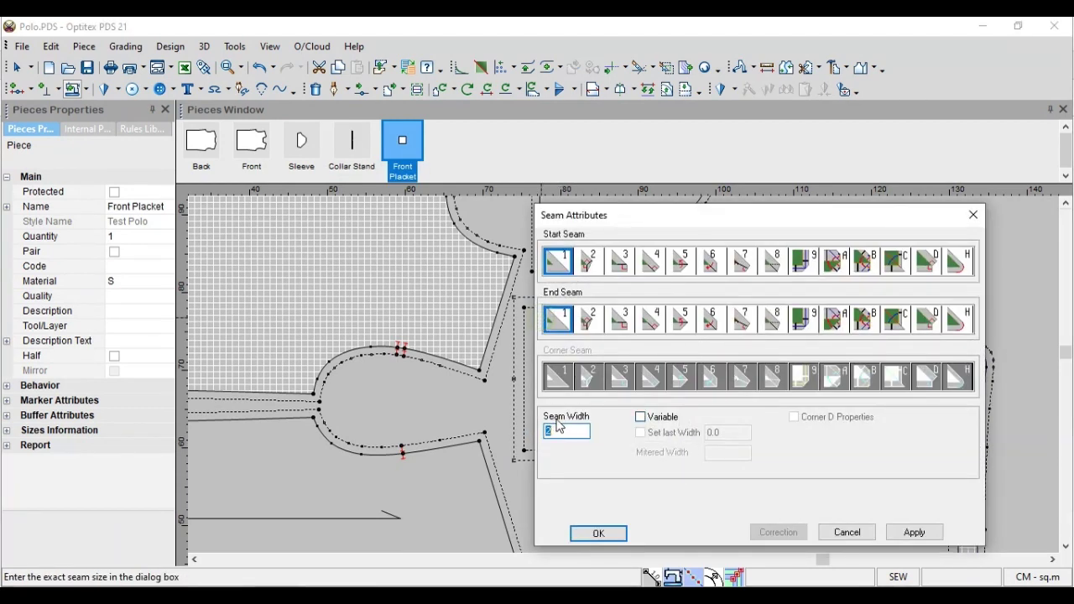
left_click(641, 417)
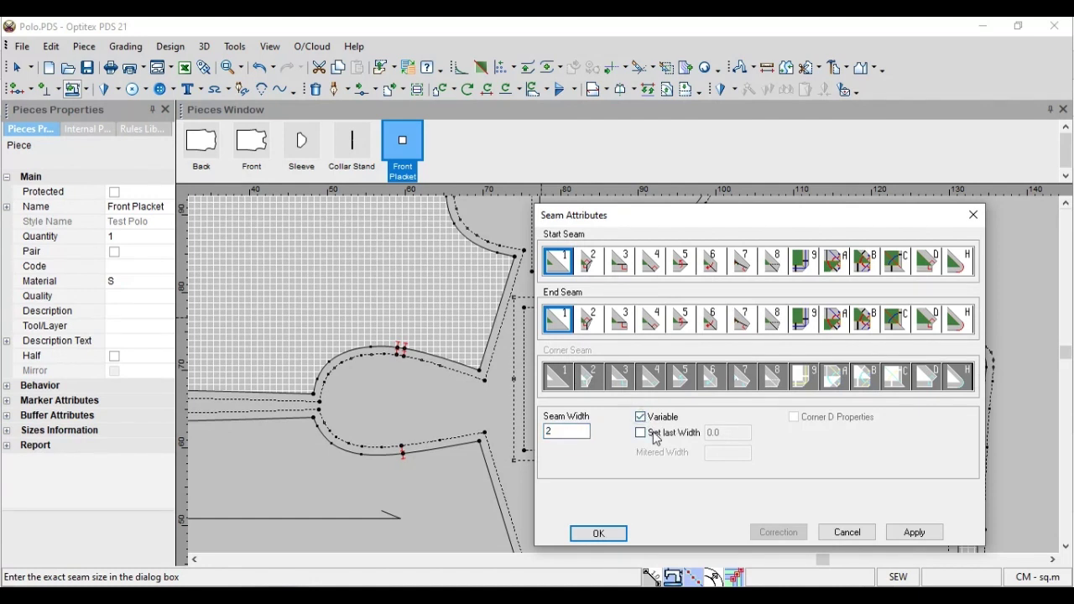
left_click(643, 434)
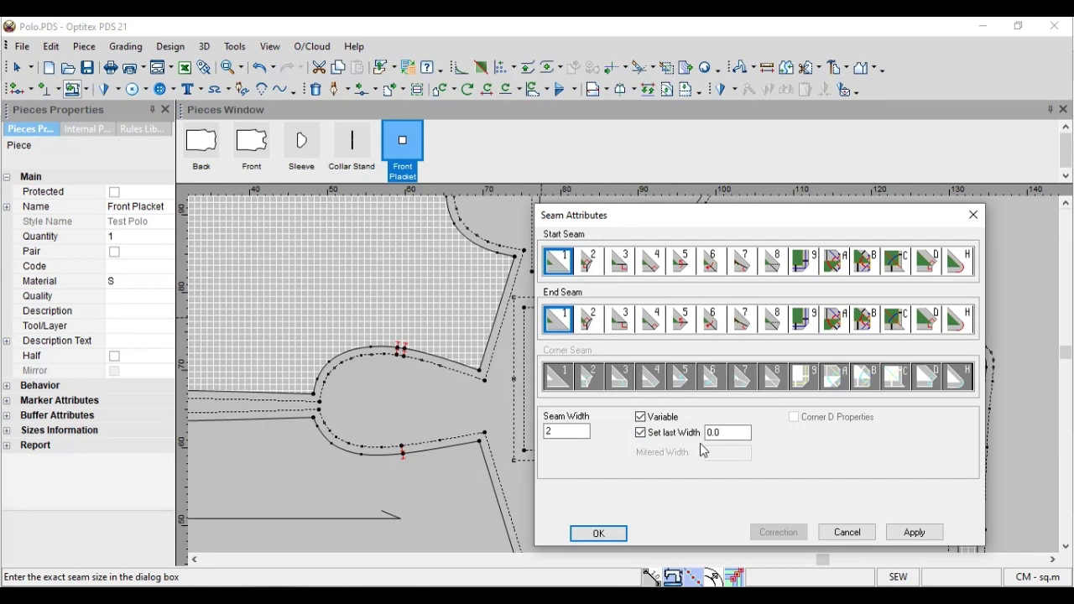
left_click(724, 433)
left_click(640, 433)
type("1")
left_click(914, 532)
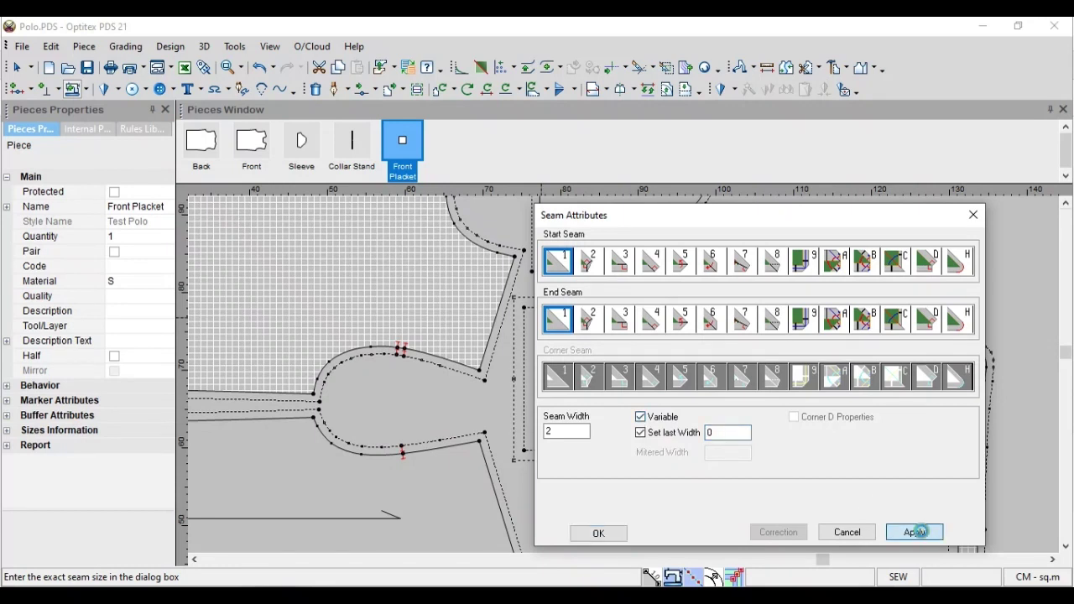
Turn off Variable so the placket seam is a uniform width of 2, apply it and confirm
left_click_drag(610, 218, 785, 229)
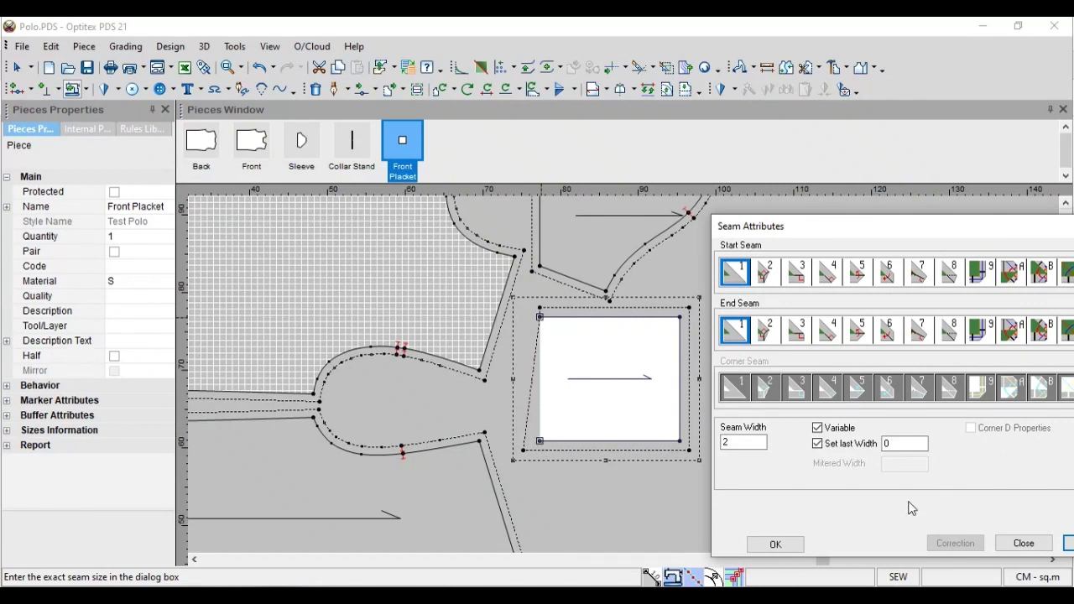
left_click(818, 429)
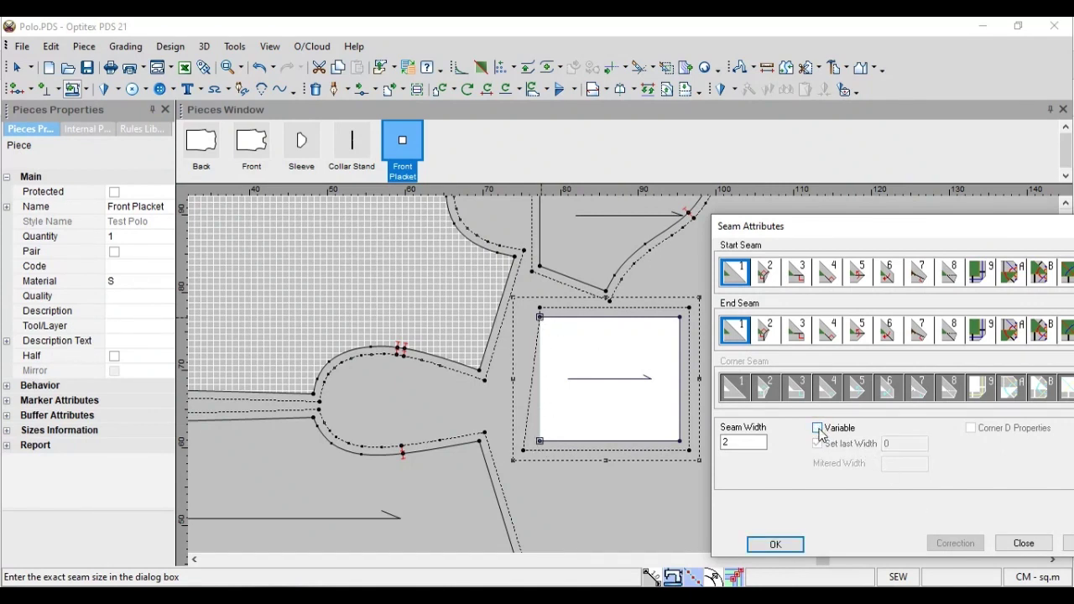
left_click_drag(937, 226, 793, 178)
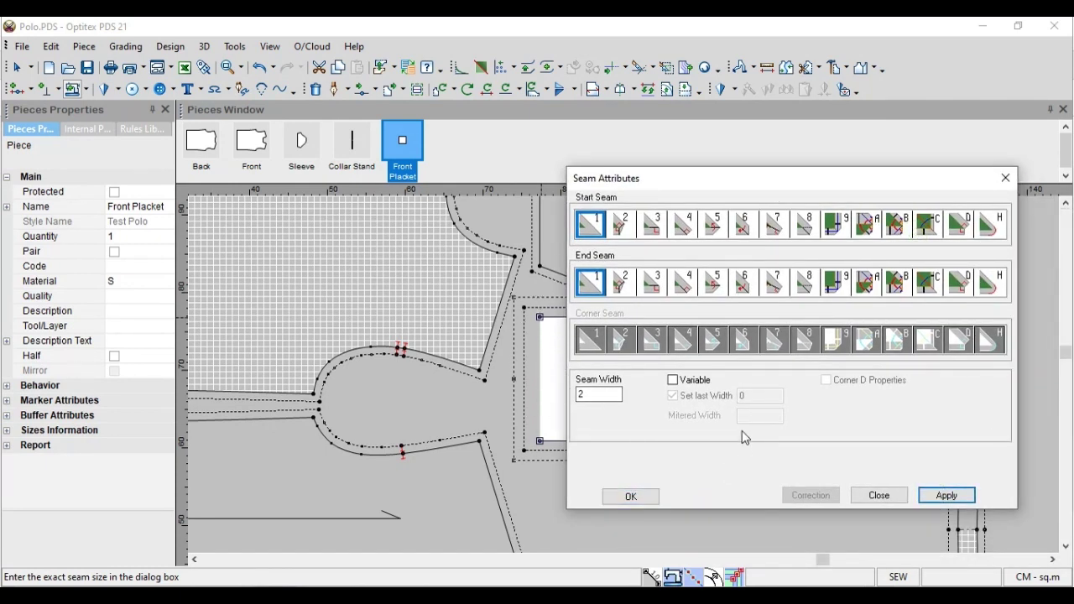
left_click(673, 381)
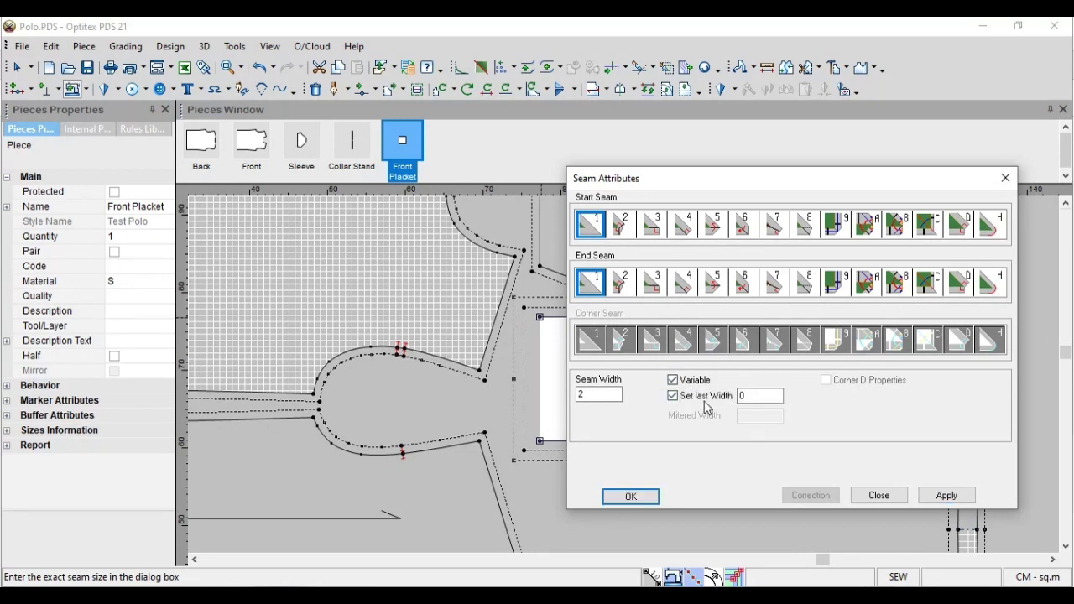
double_click(758, 396)
type("2")
left_click(950, 496)
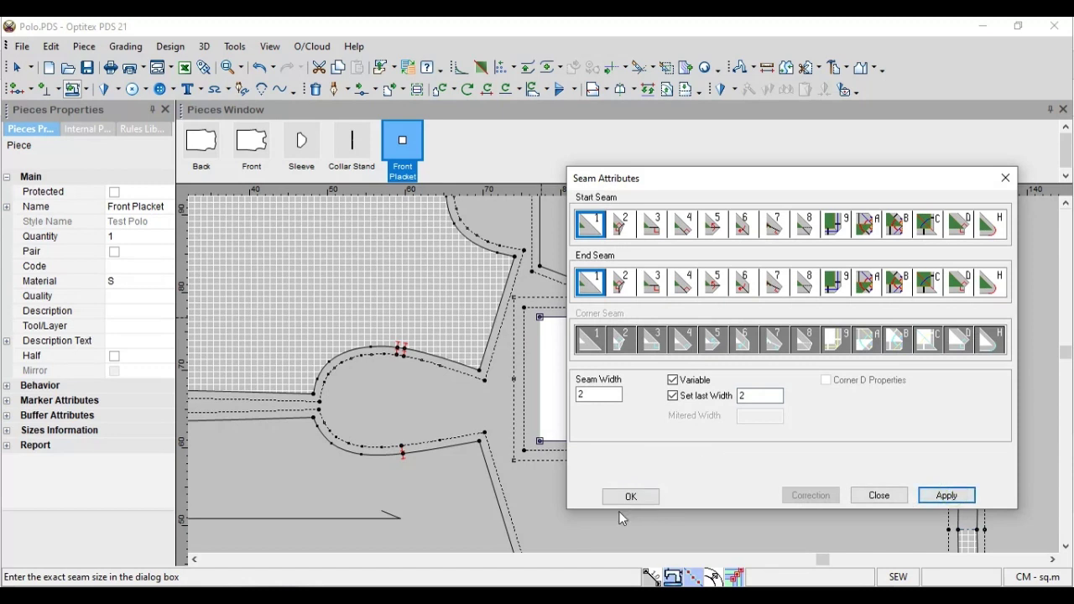
left_click(677, 381)
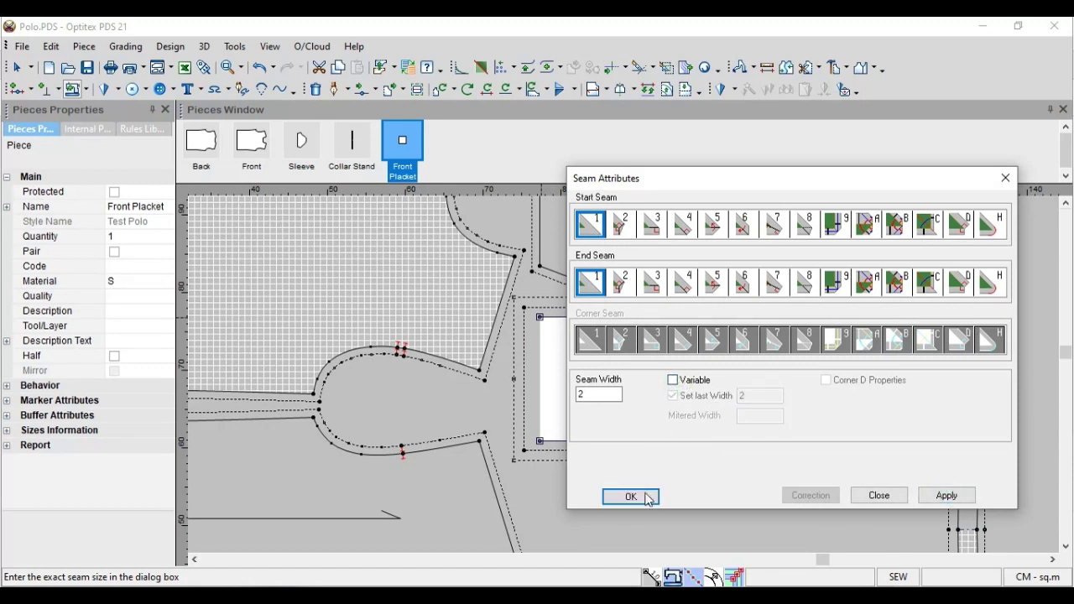
left_click(947, 496)
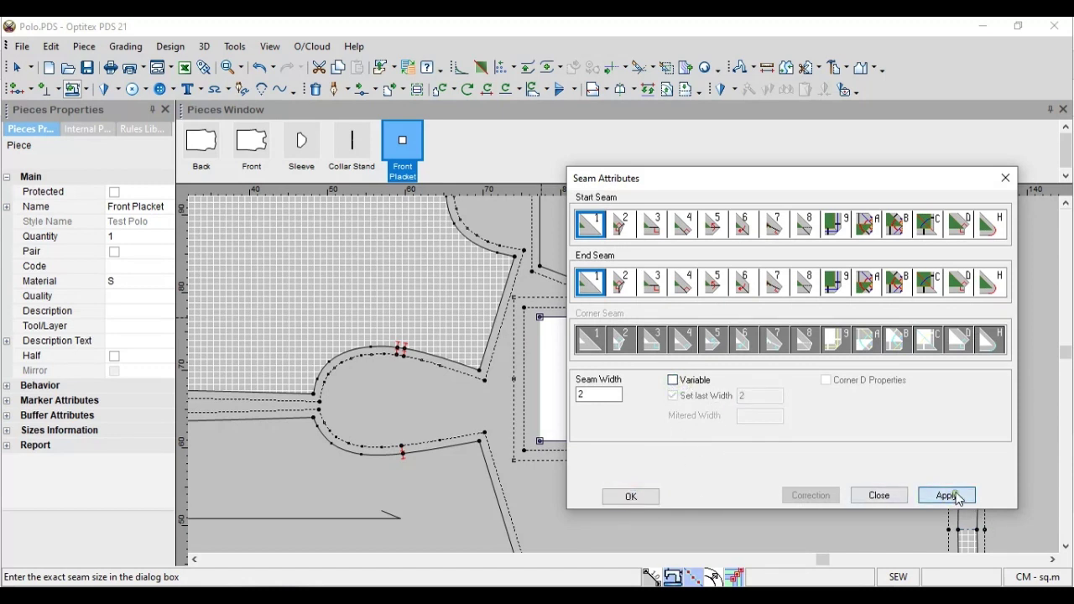
left_click(631, 497)
Return to the Select Tool from the canvas context menu
scroll(619, 503, "down", 2)
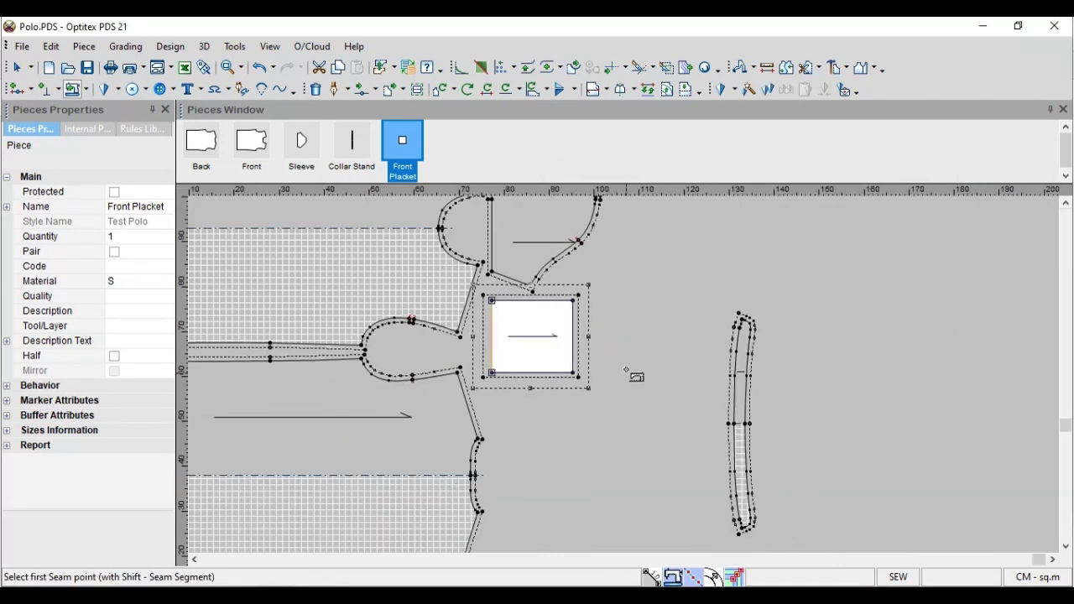
right_click(611, 275)
left_click(649, 286)
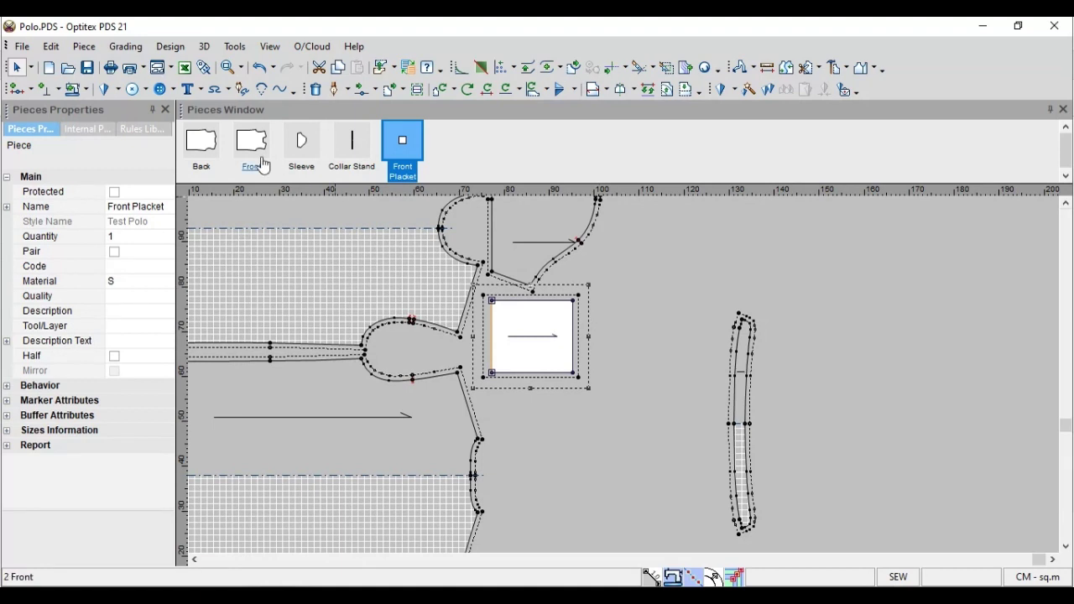
scroll(621, 379, "up", 3)
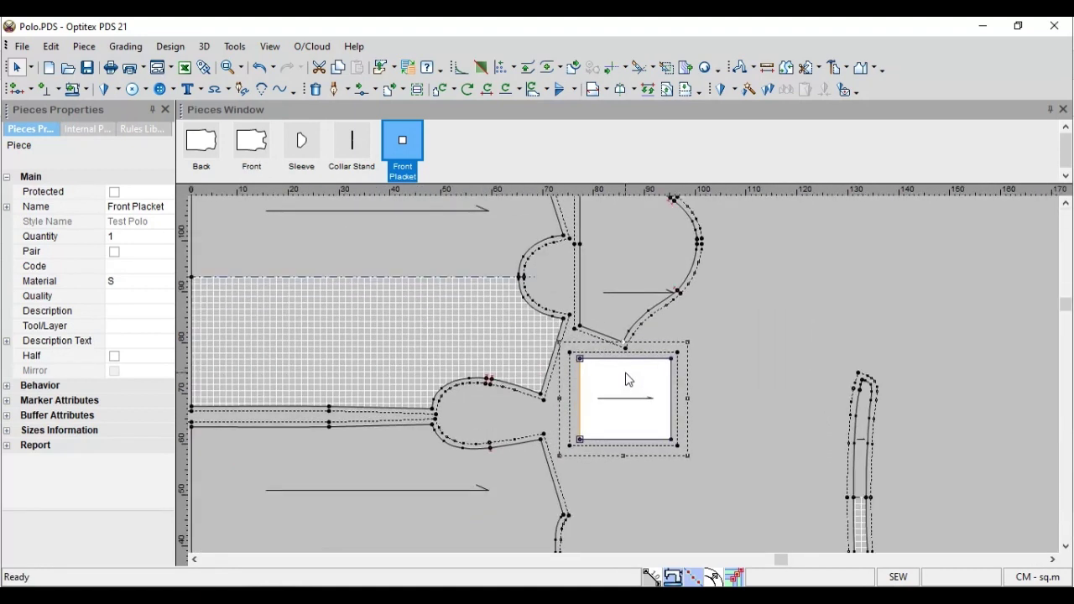
Undo the placket seam and re-add it between two points on the placket's right edge
key("ctrl+z")
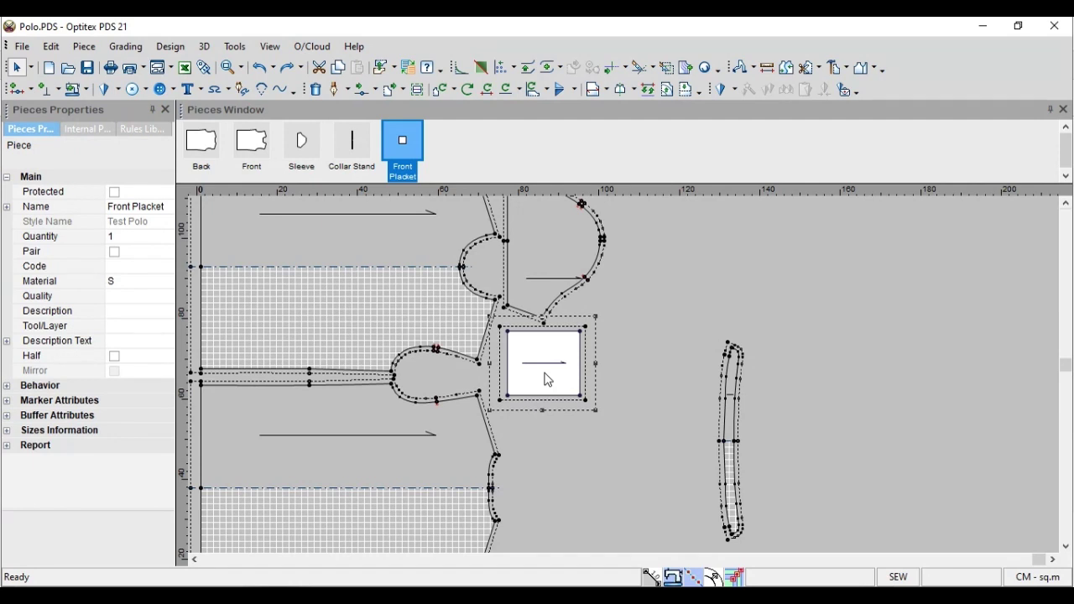
left_click(86, 90)
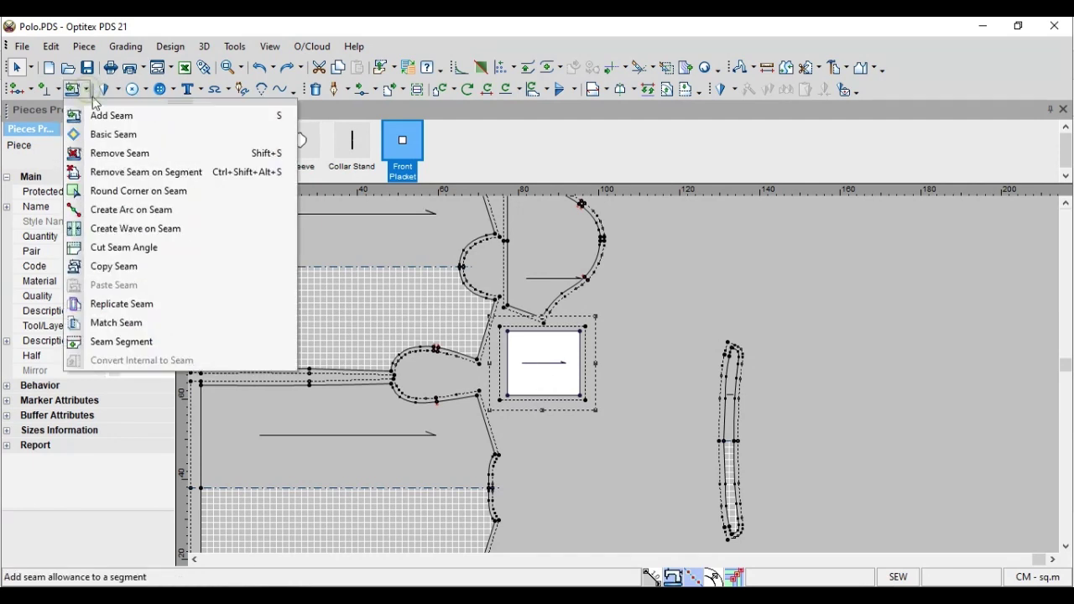
left_click(108, 115)
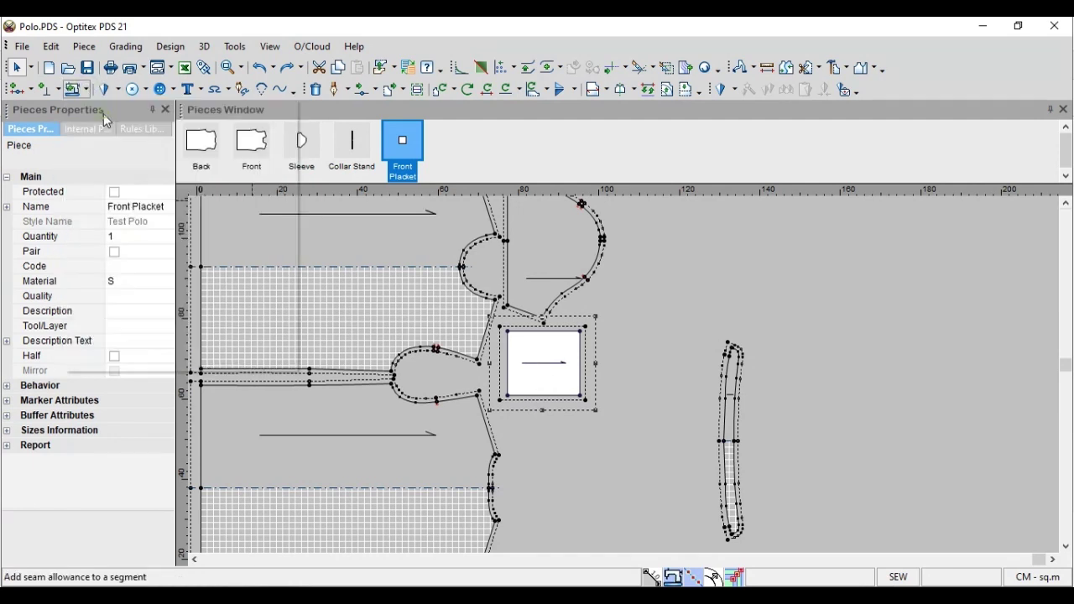
left_click(585, 327)
left_click(585, 399)
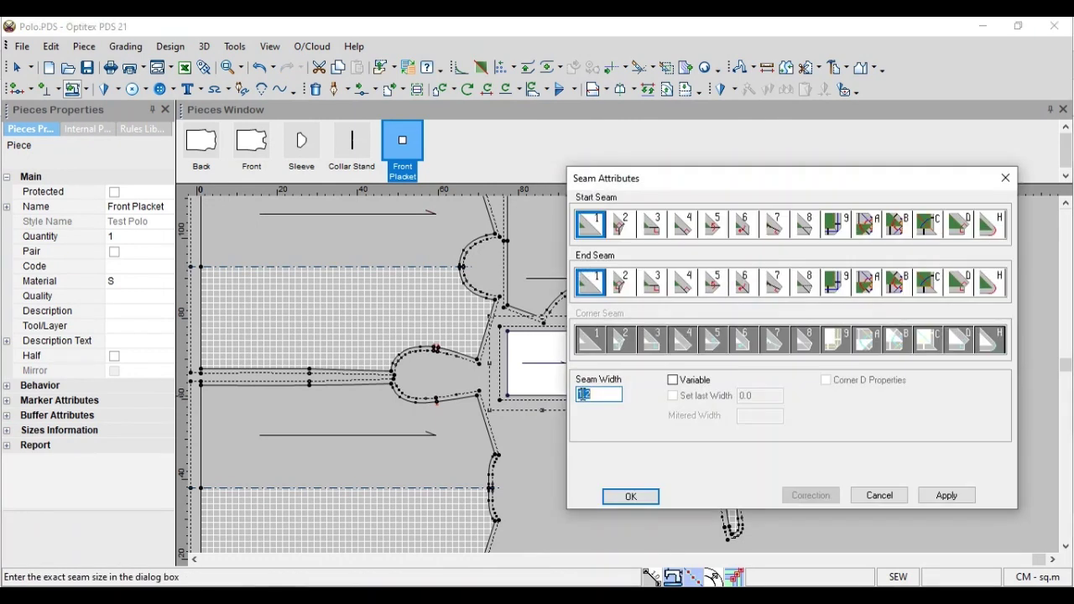
key("Return")
Dismiss the corner Point Attributes unchanged and cancel an unfinished internal circle
double_click(580, 365)
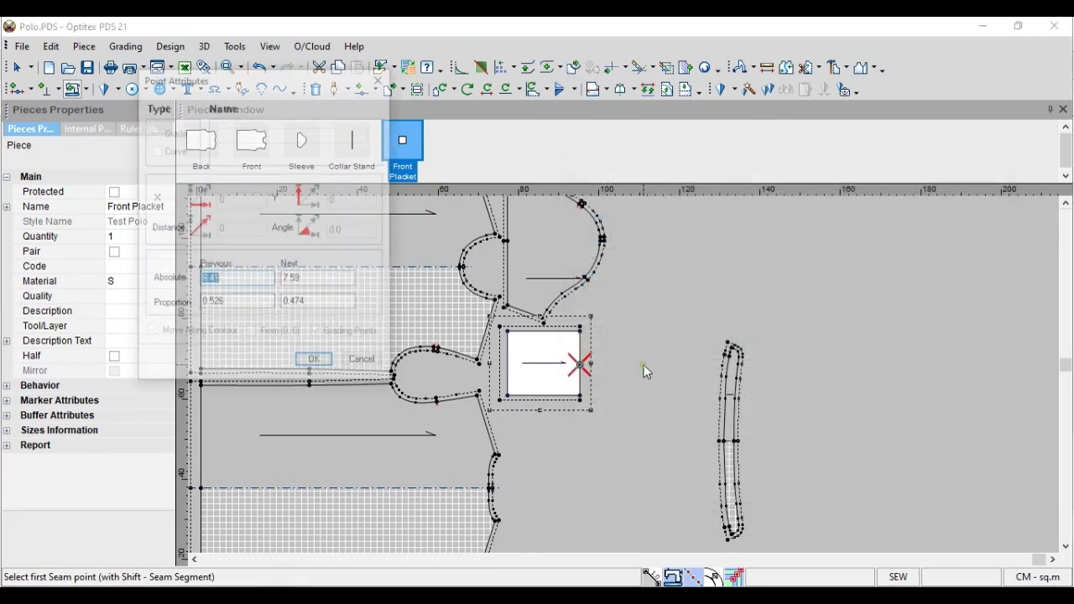
left_click(365, 368)
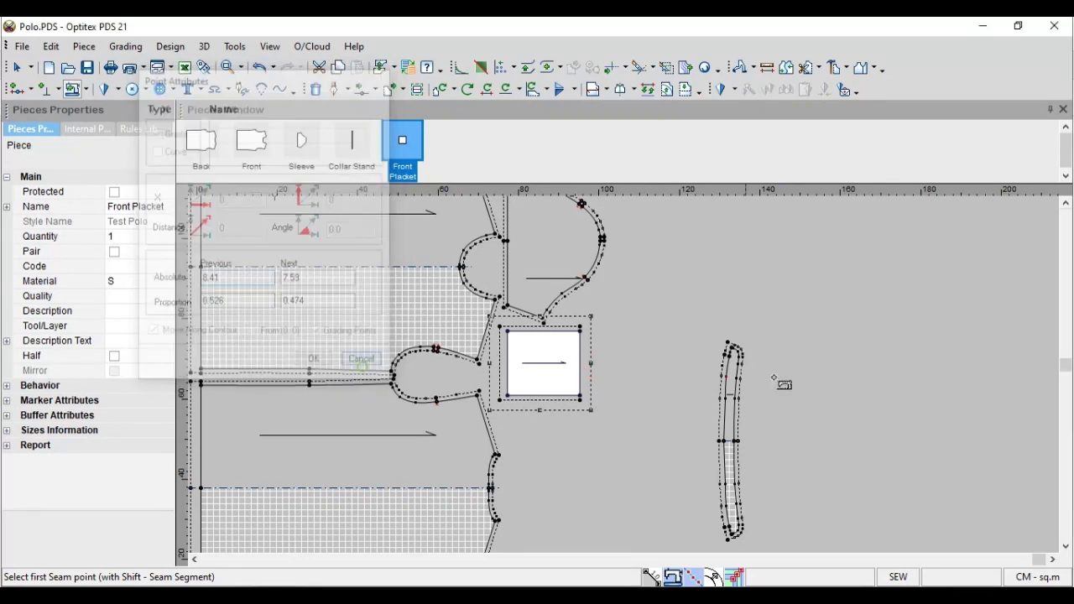
right_click(682, 260)
scroll(625, 361, "down", 1)
scroll(629, 382, "up", 3)
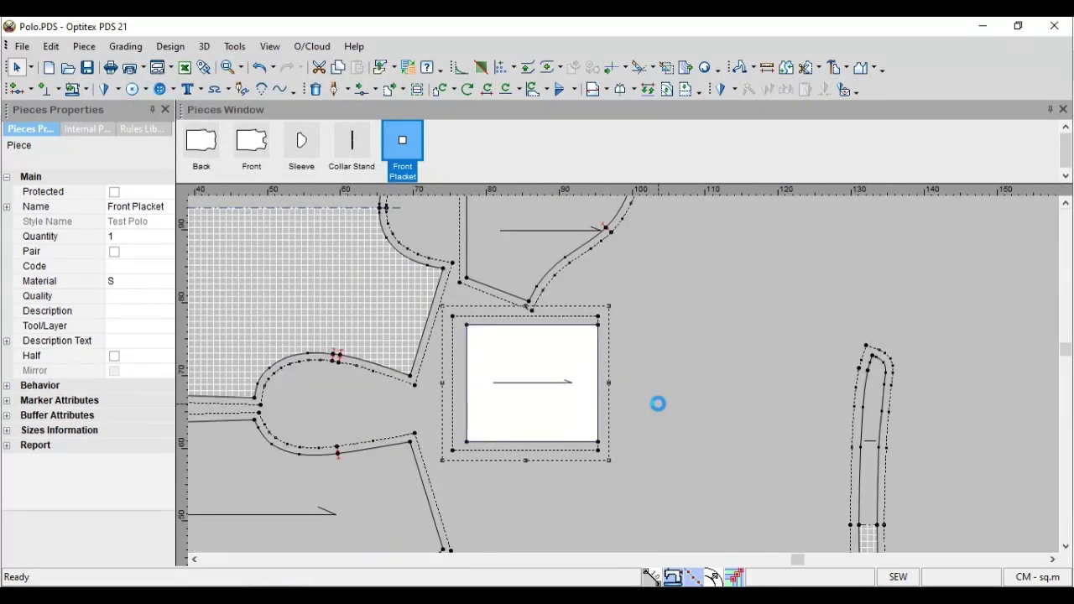
left_click(137, 89)
left_click(548, 357)
key("Escape")
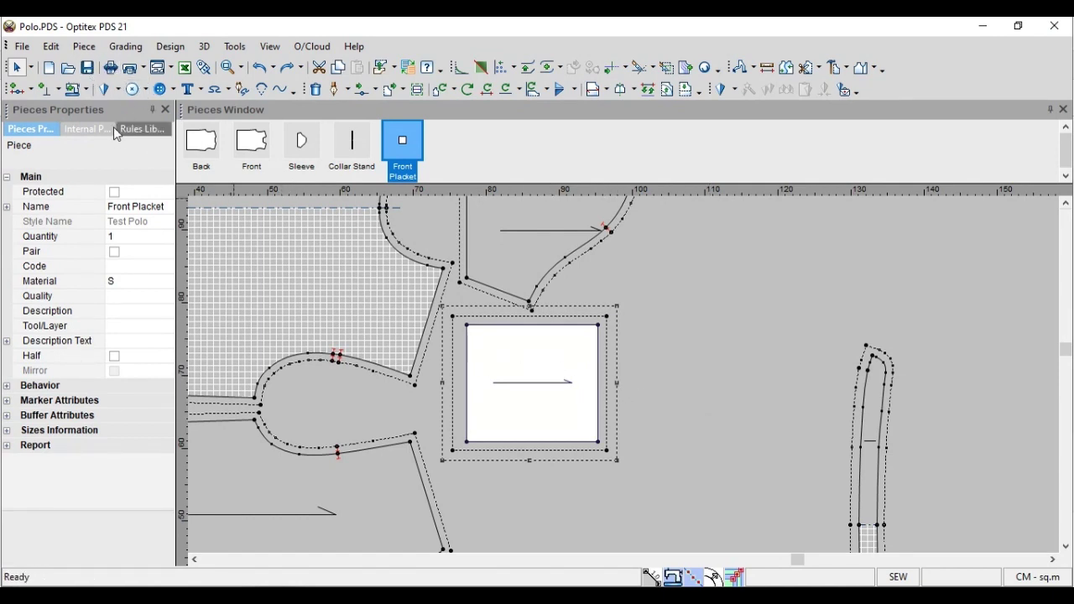
left_click(88, 89)
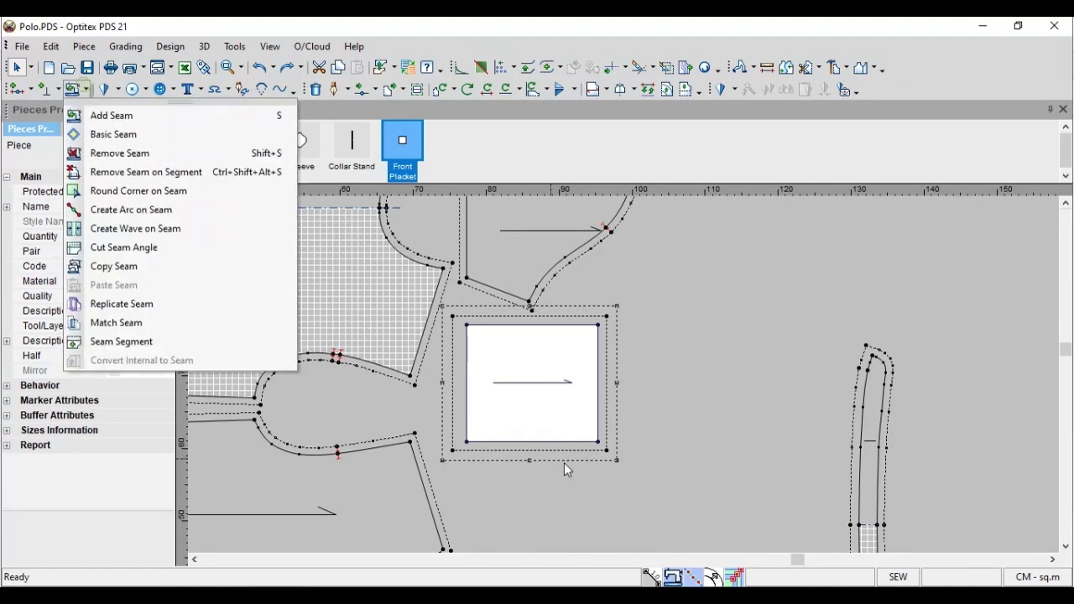
left_click(121, 153)
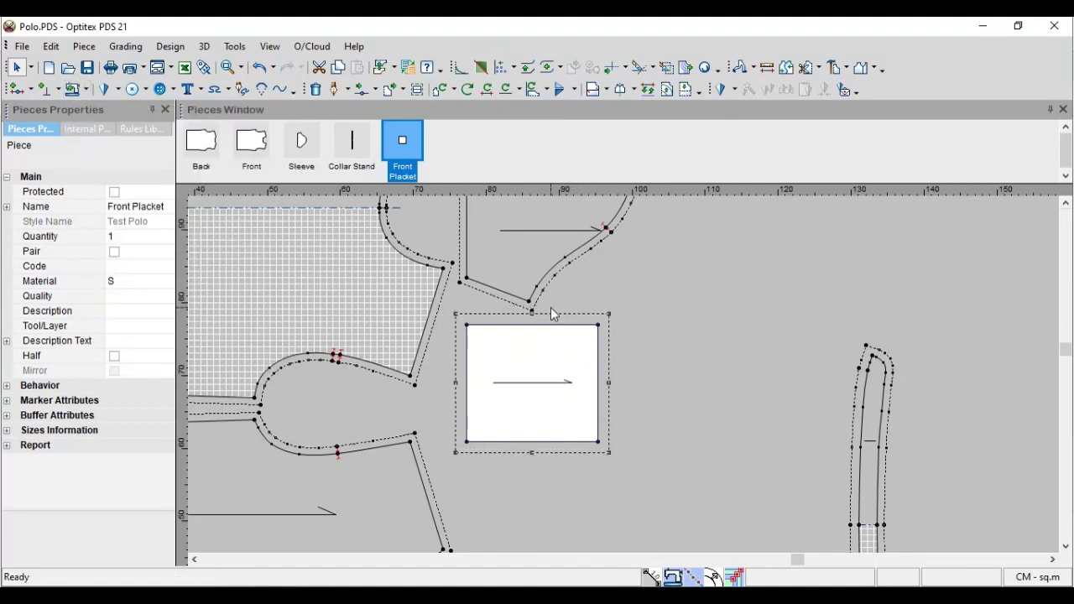
scroll(626, 376, "down", 5)
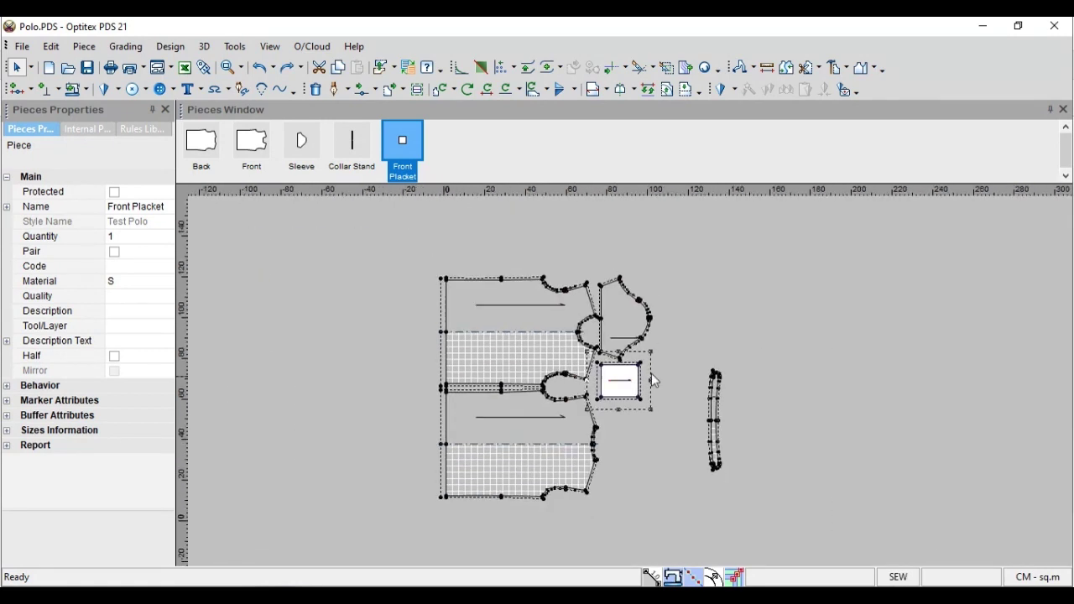
key("ctrl+a")
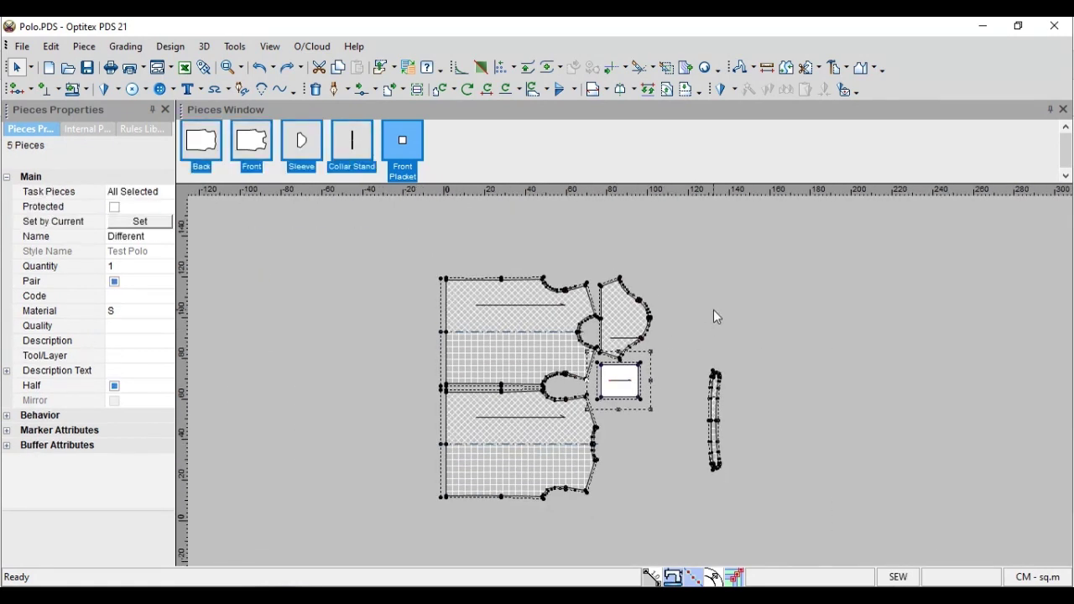
left_click(88, 89)
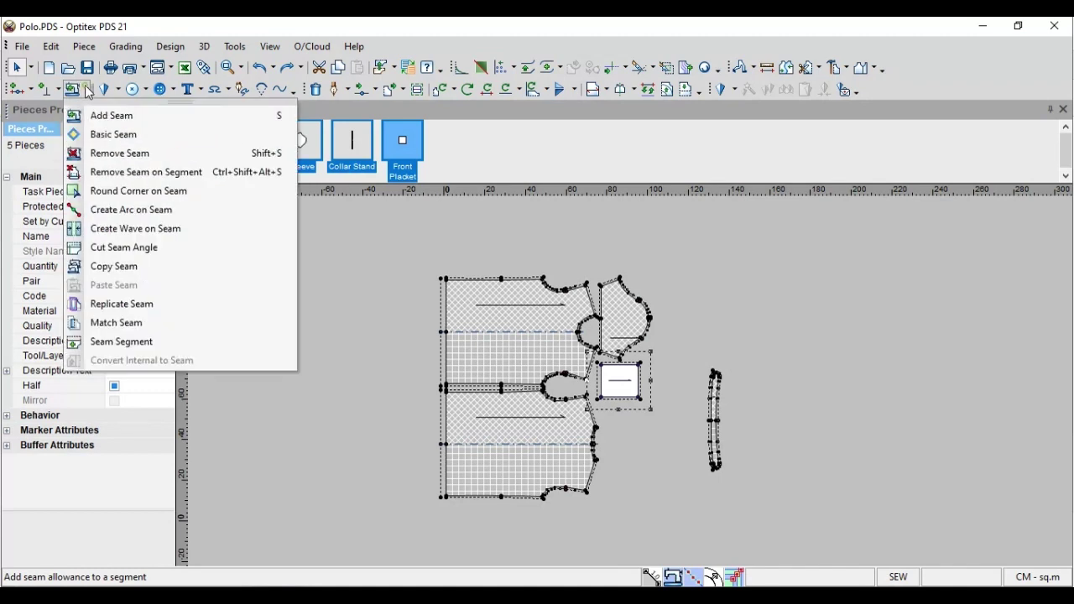
left_click(110, 154)
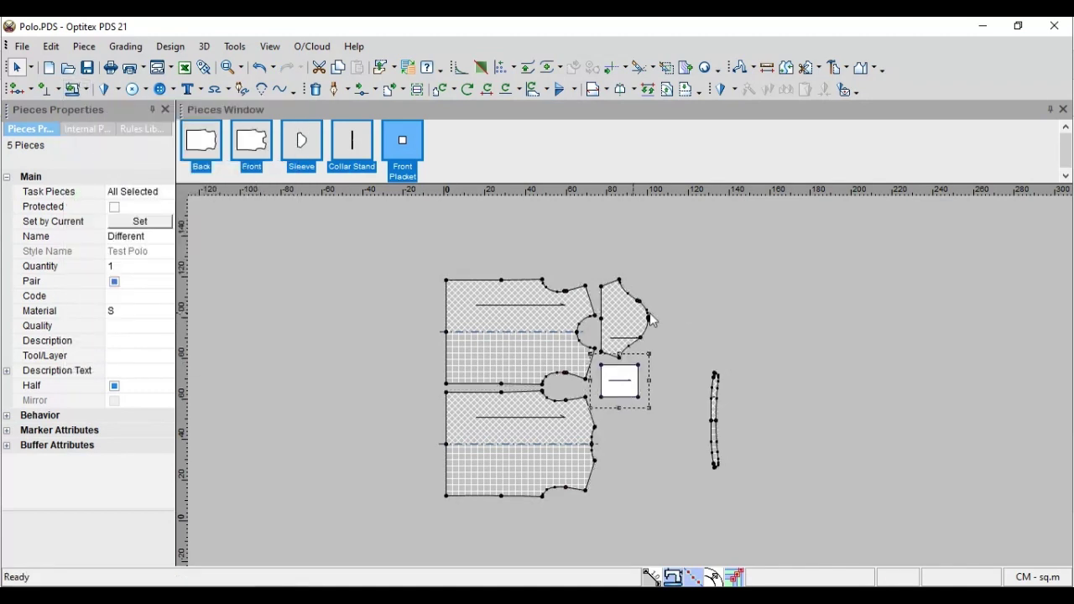
left_click(678, 305)
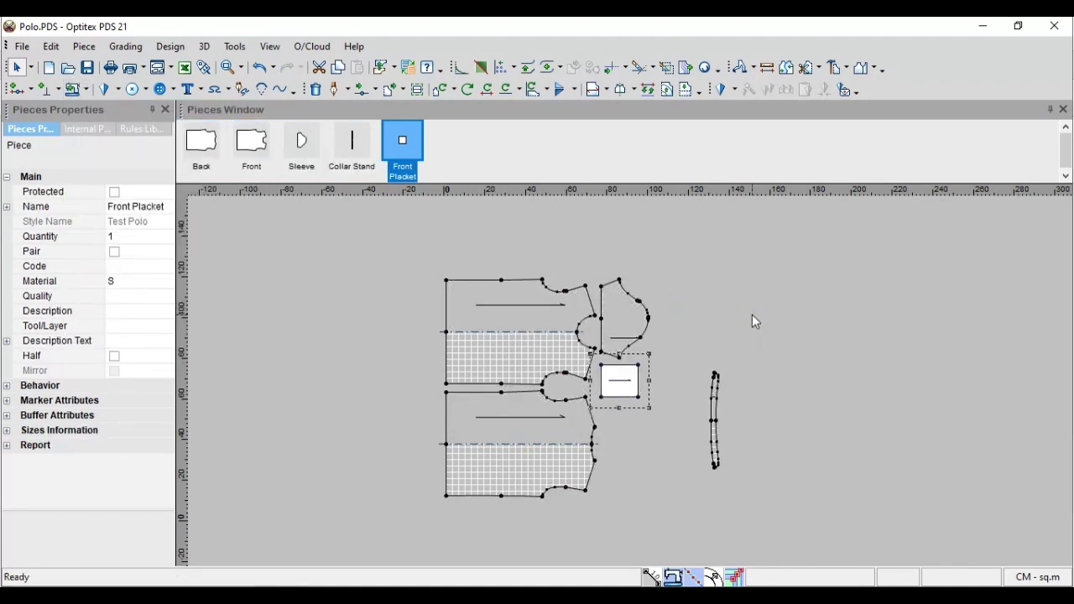
key("ctrl+z")
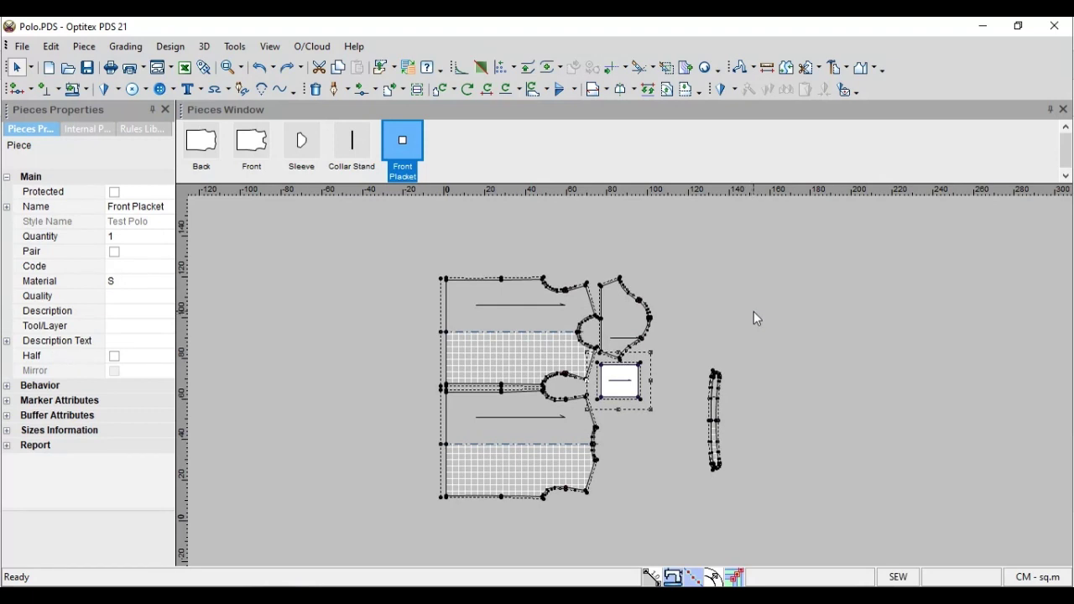
scroll(631, 381, "down", 1)
scroll(632, 381, "up", 3)
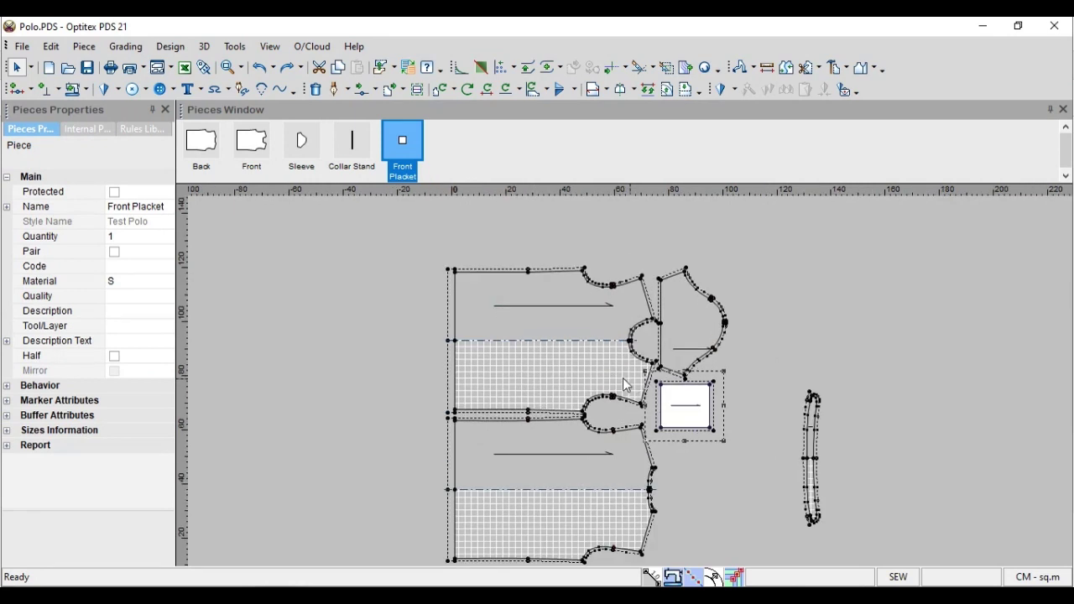
left_click(462, 277)
scroll(627, 383, "up", 1)
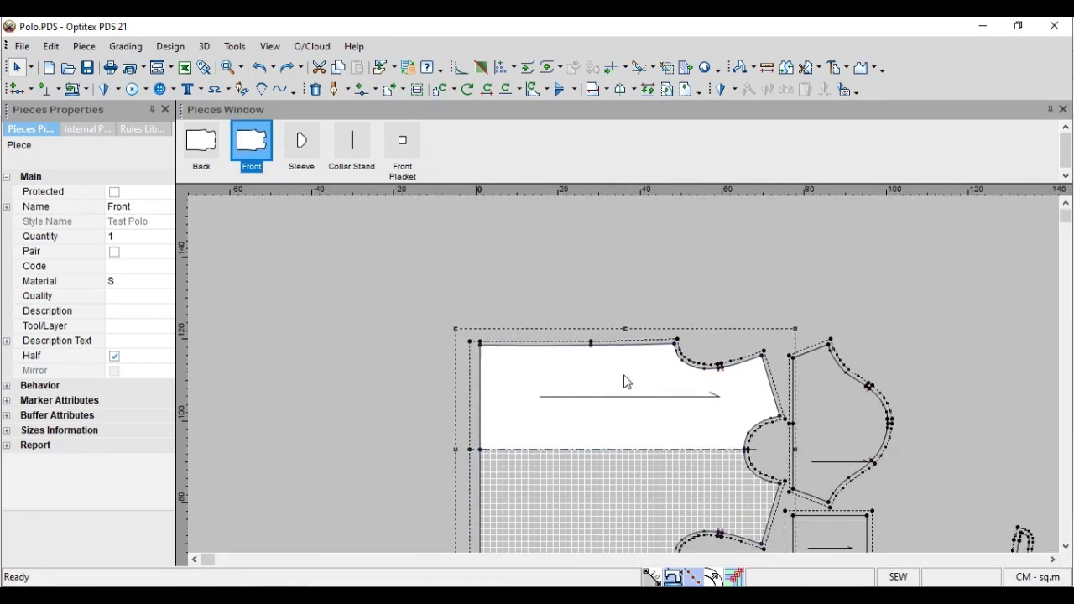
scroll(624, 371, "down", 1)
scroll(626, 382, "up", 2)
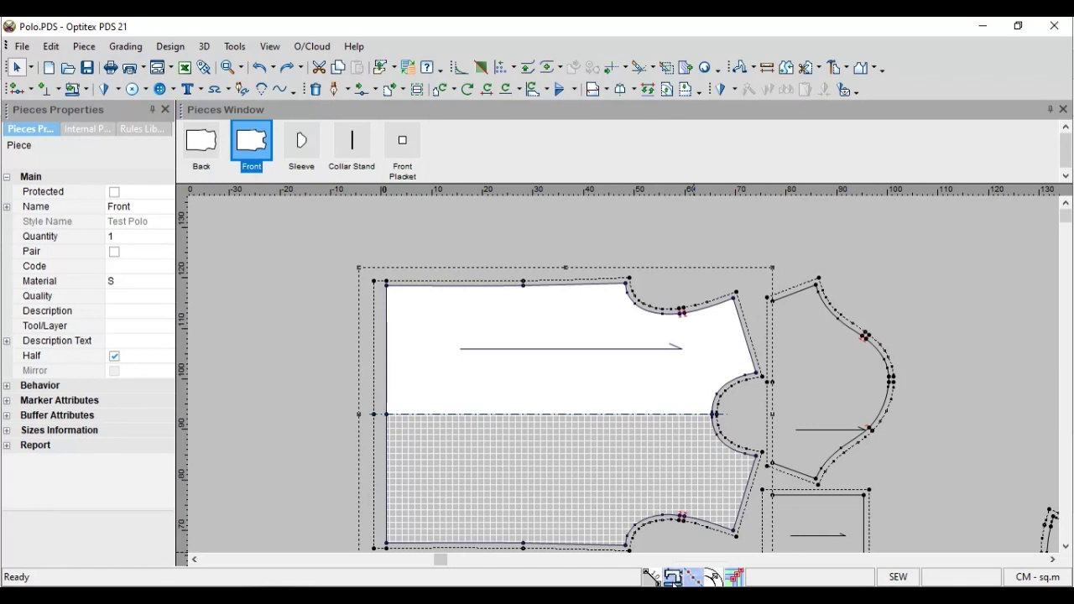
left_click(673, 578)
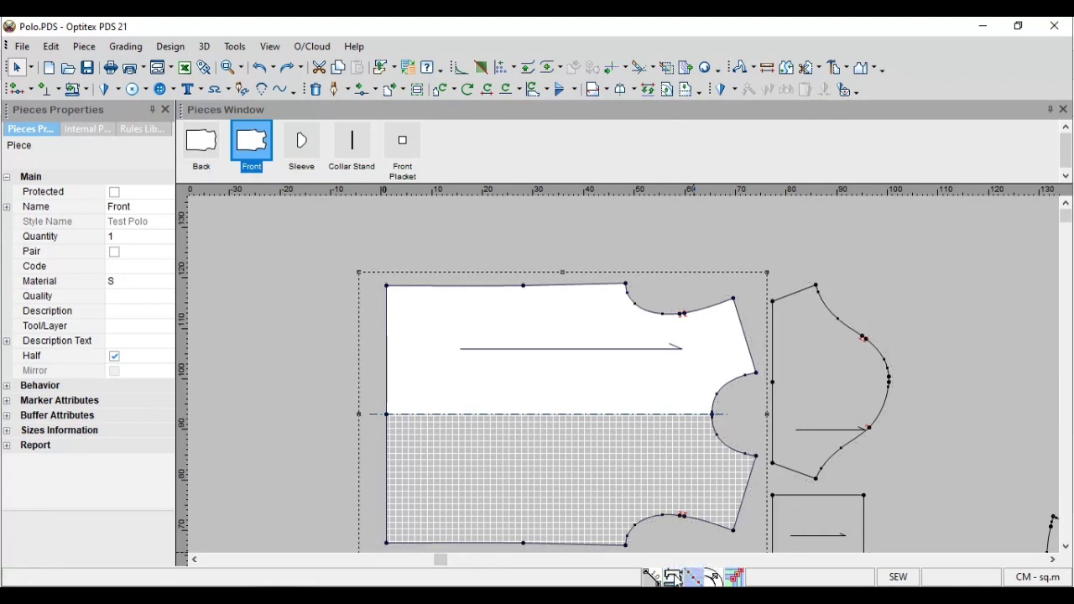
scroll(624, 376, "down", 2)
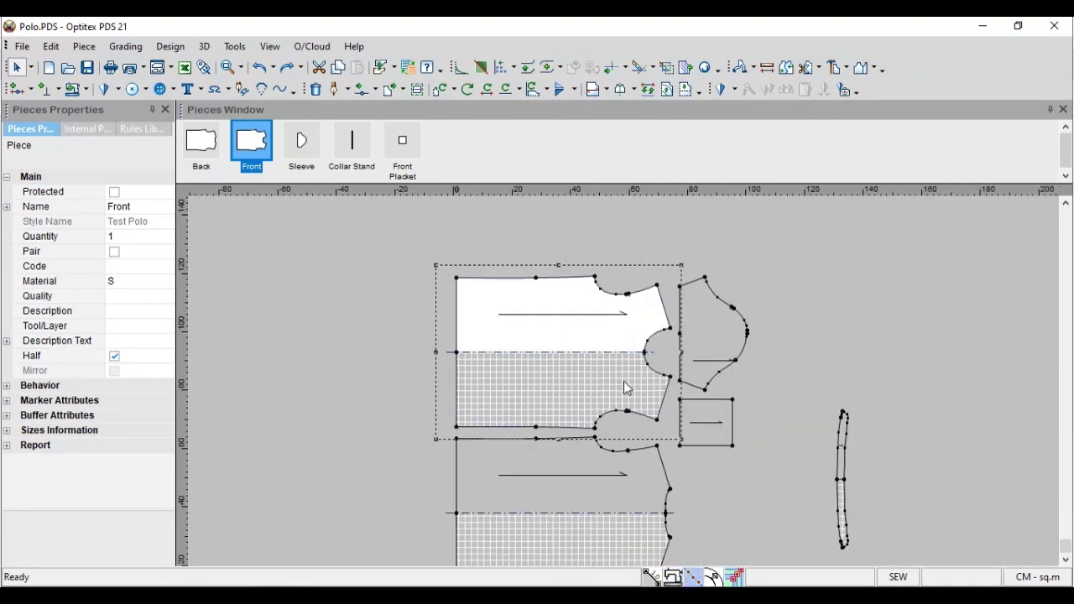
left_click(673, 578)
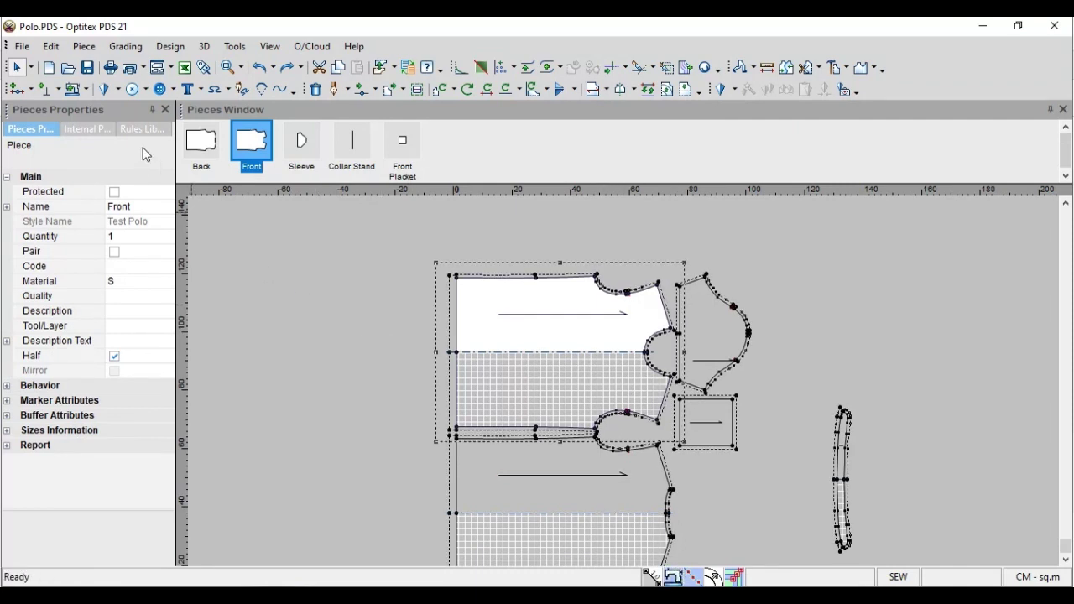
left_click(87, 90)
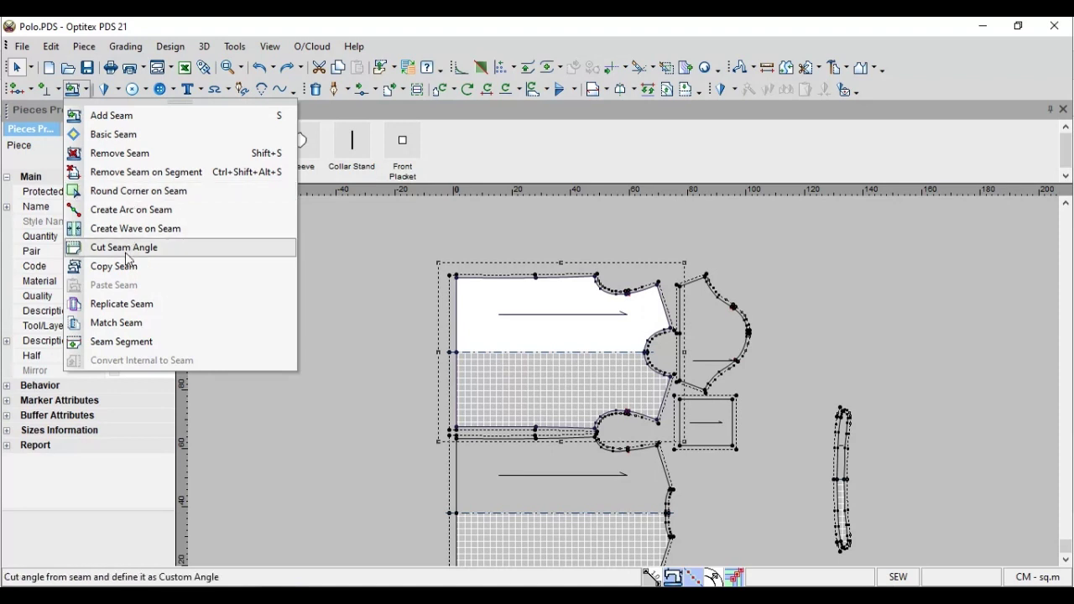
left_click(384, 304)
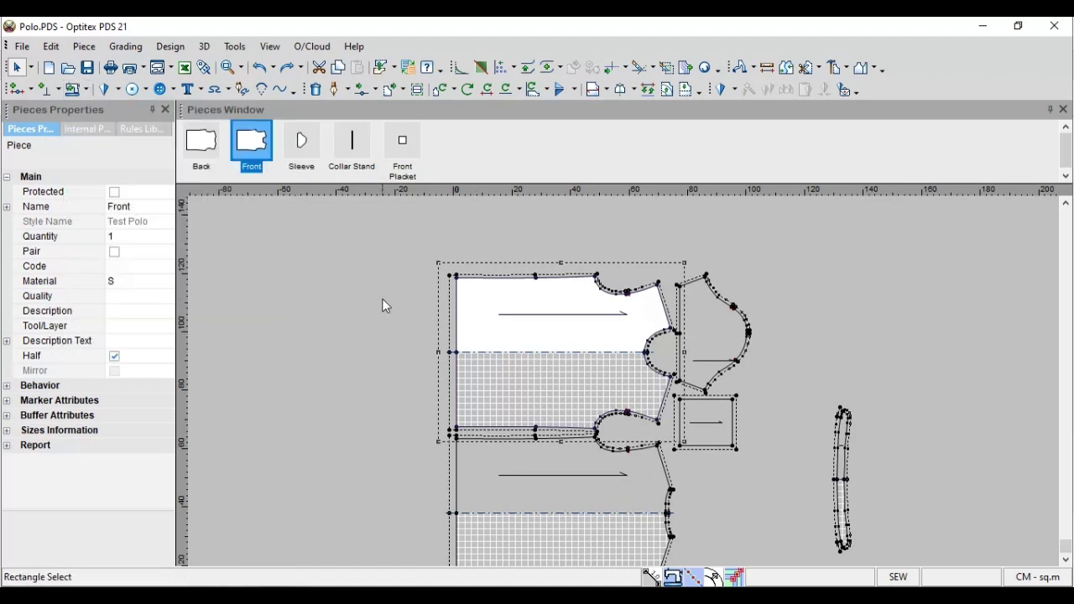
scroll(703, 353, "up", 2)
left_click(624, 373)
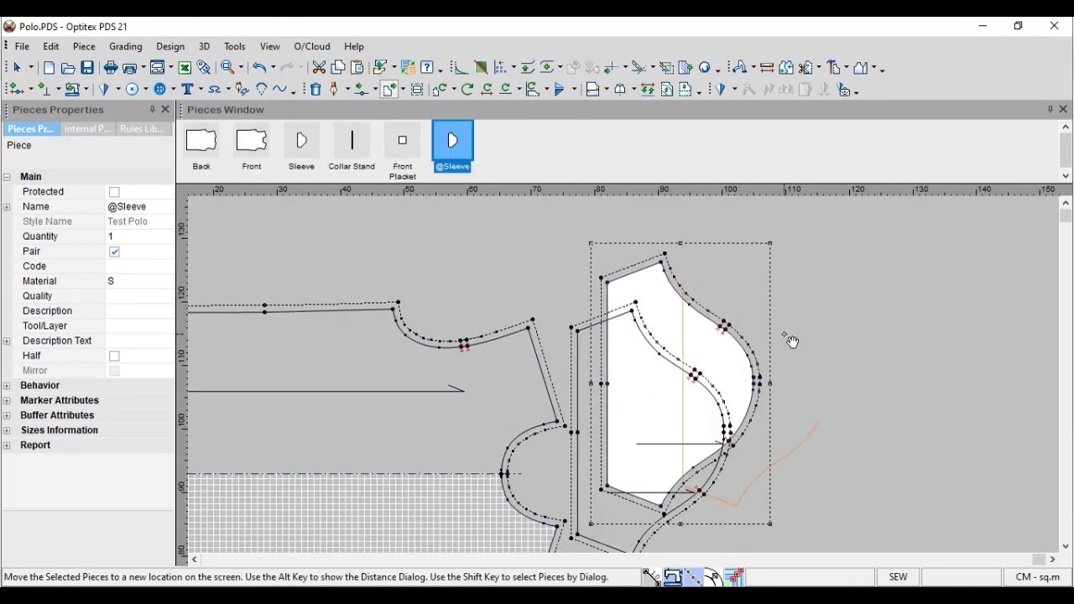
left_click(867, 346)
scroll(866, 346, "up", 2)
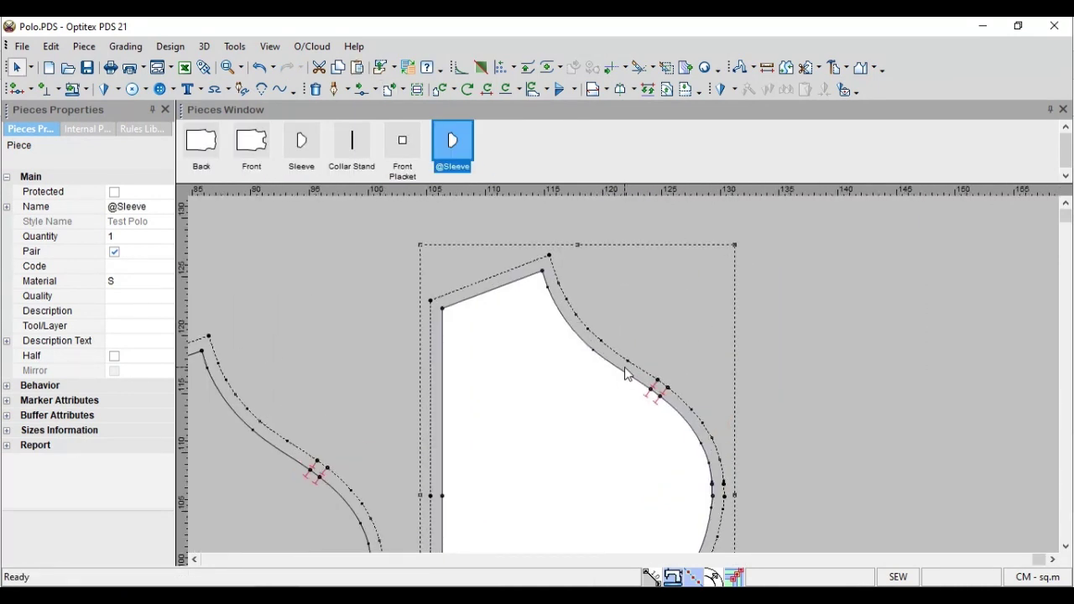
key("m")
left_click(544, 274)
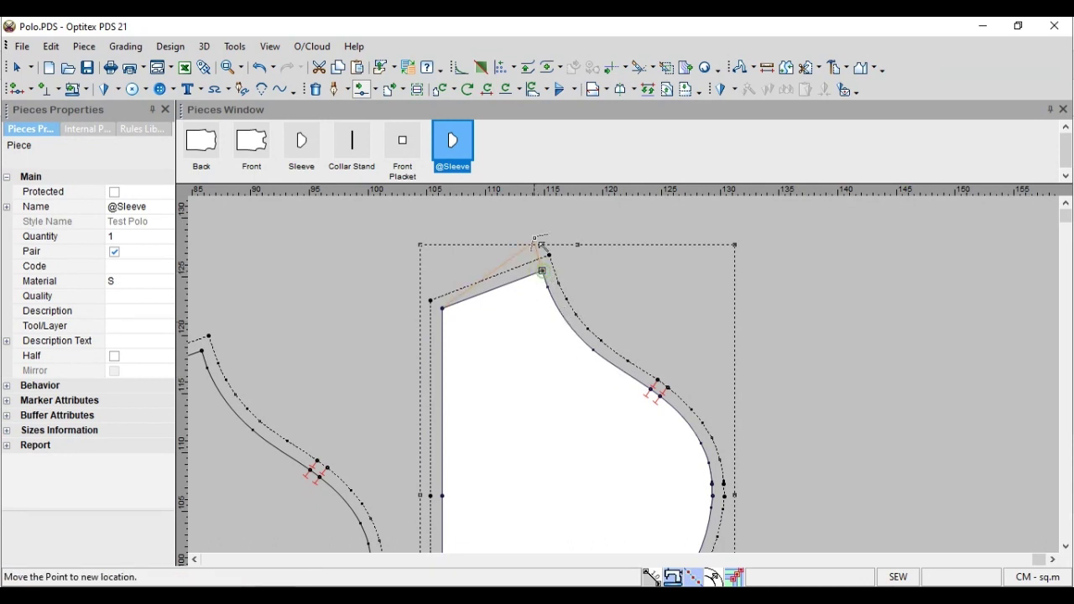
left_click(601, 204)
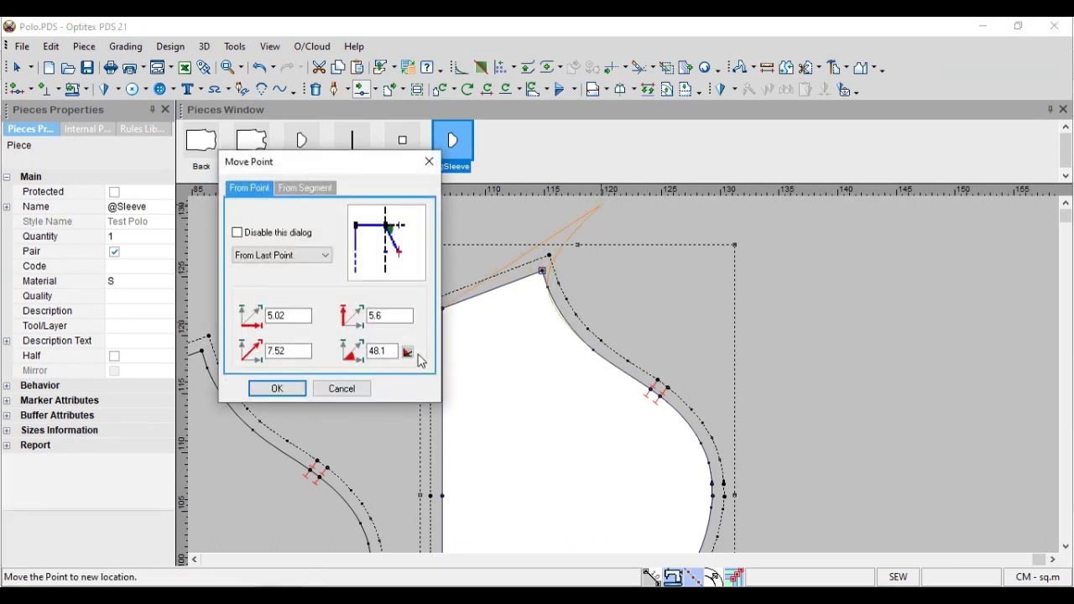
left_click(277, 389)
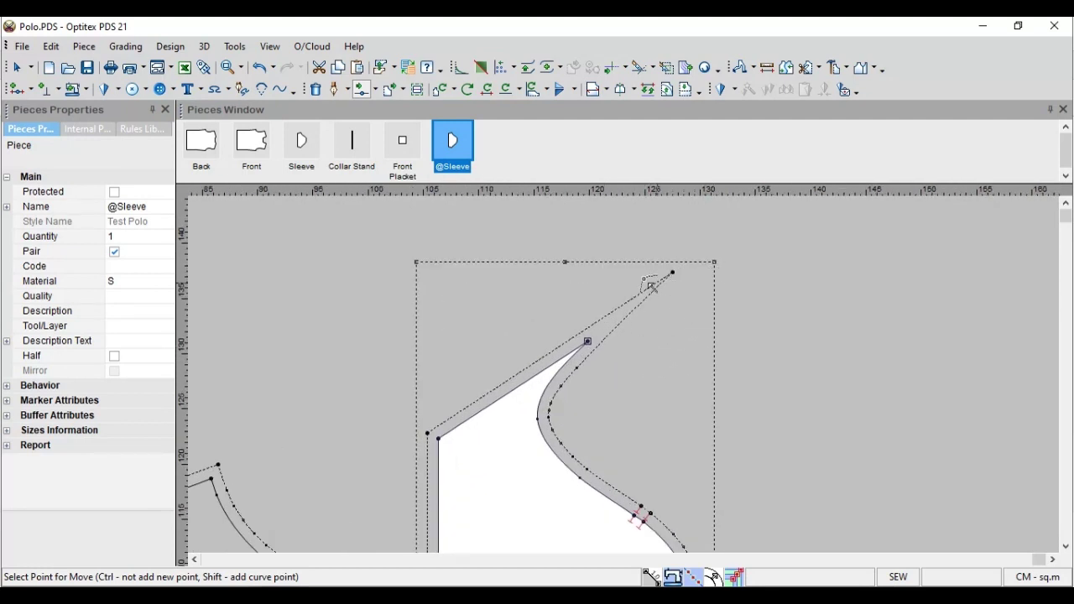
right_click(408, 228)
left_click(446, 233)
left_click(699, 338)
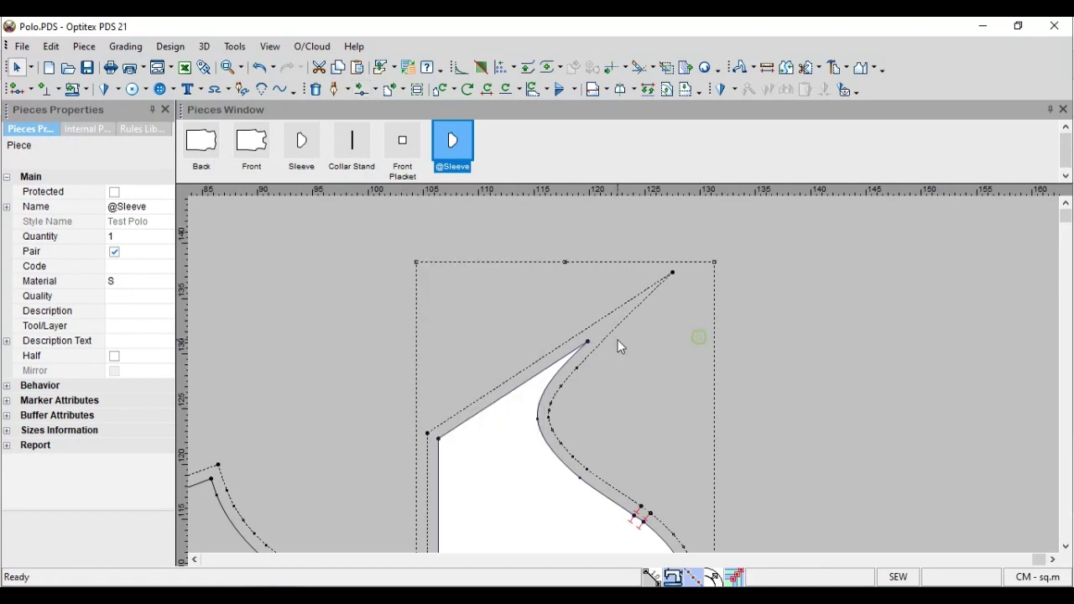
scroll(623, 375, "up", 2)
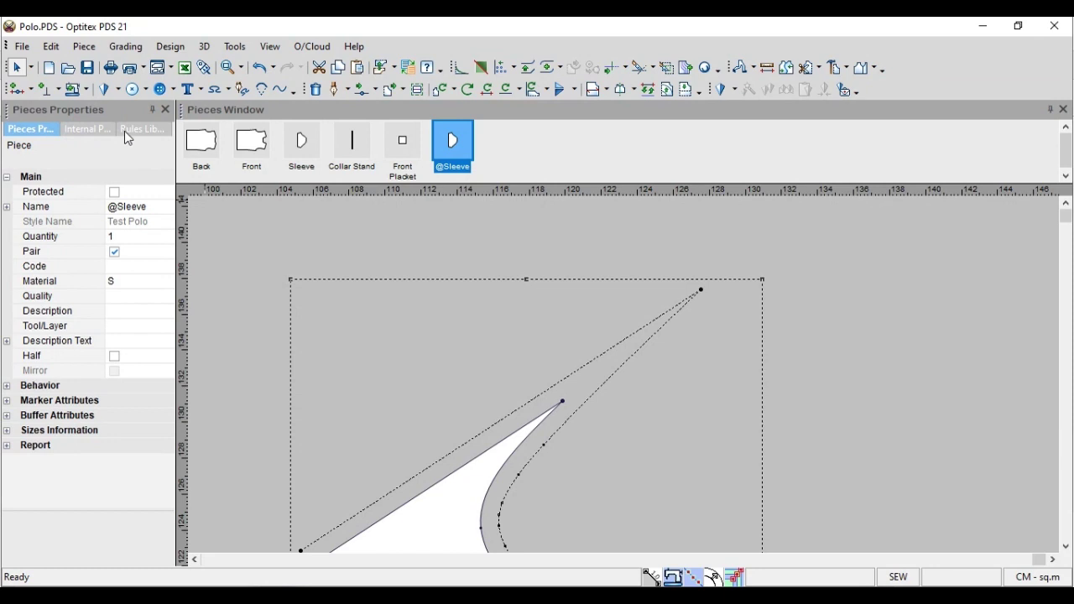
left_click(86, 89)
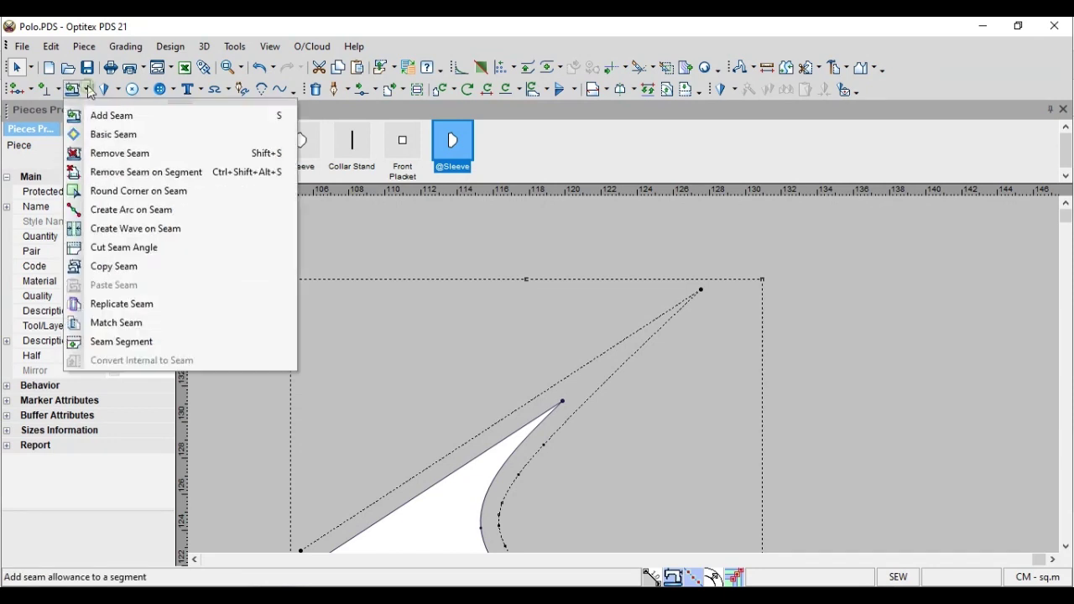
left_click(117, 247)
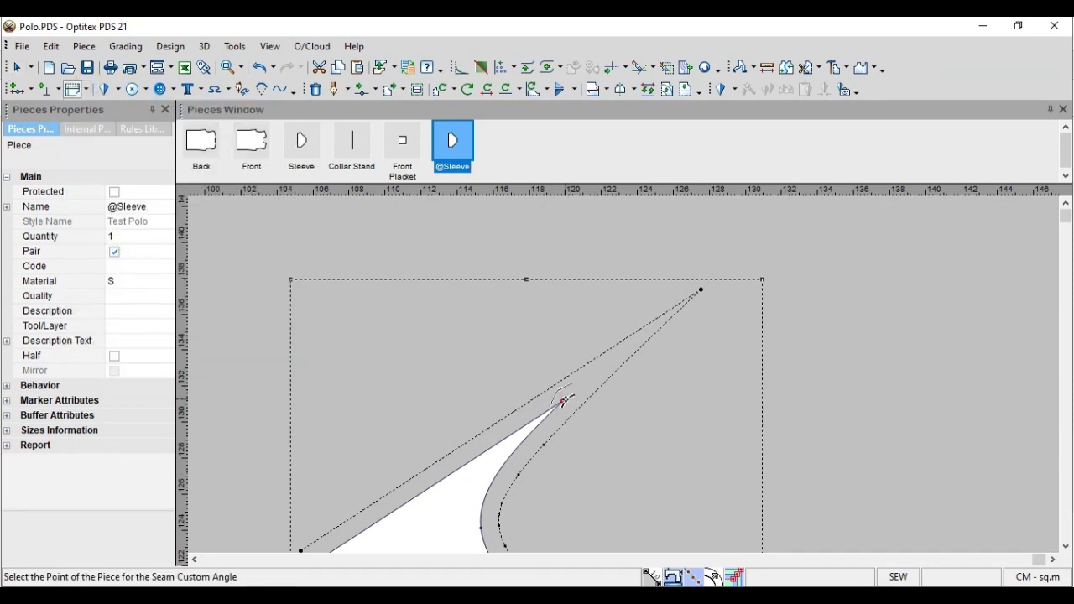
left_click(562, 401)
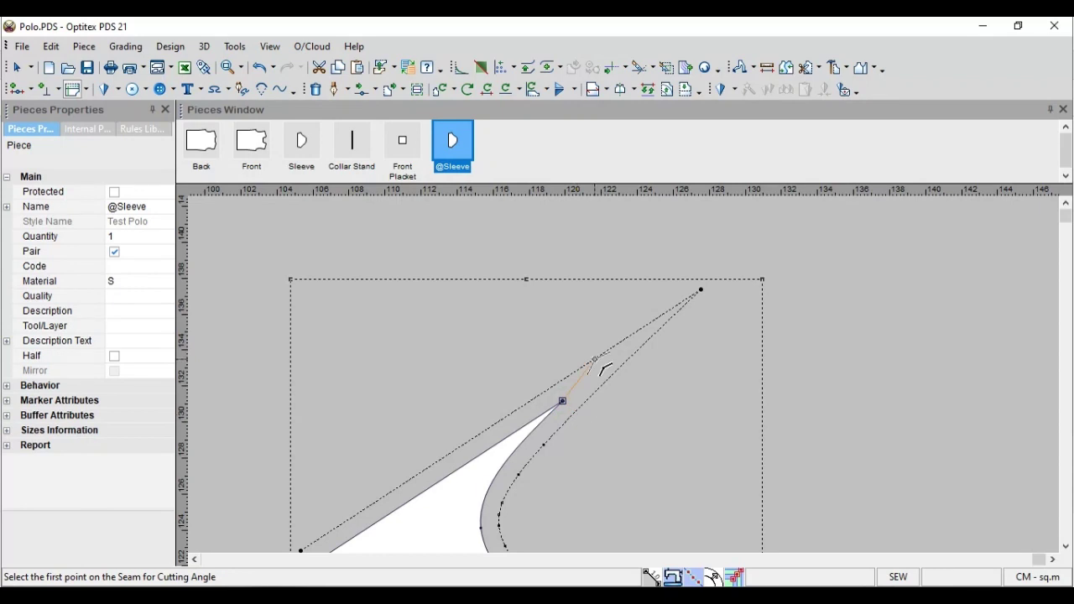
left_click(595, 359)
left_click(314, 363)
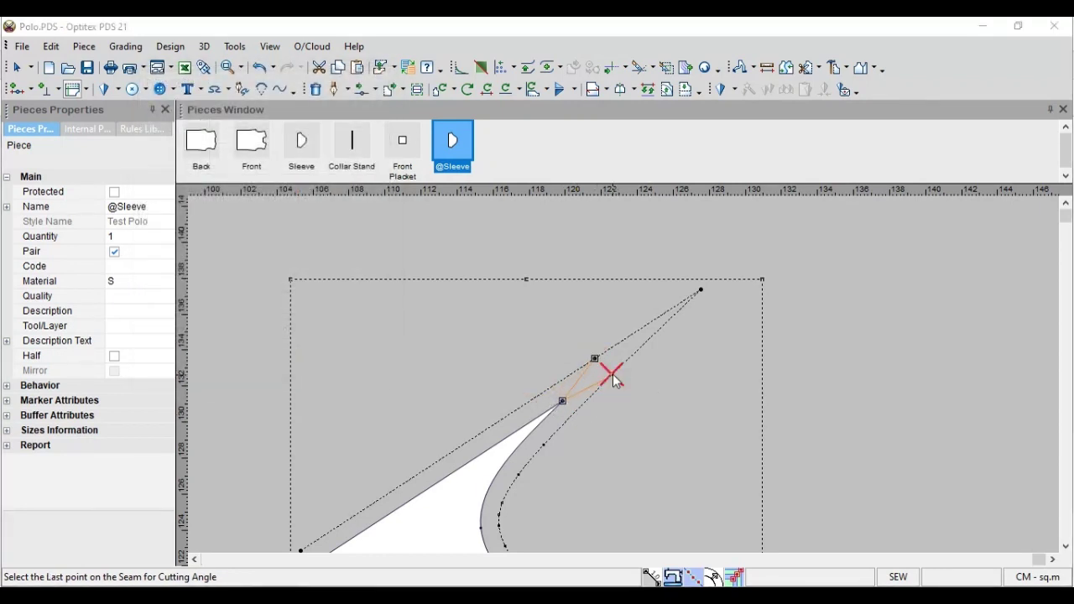
left_click(613, 378)
left_click(313, 361)
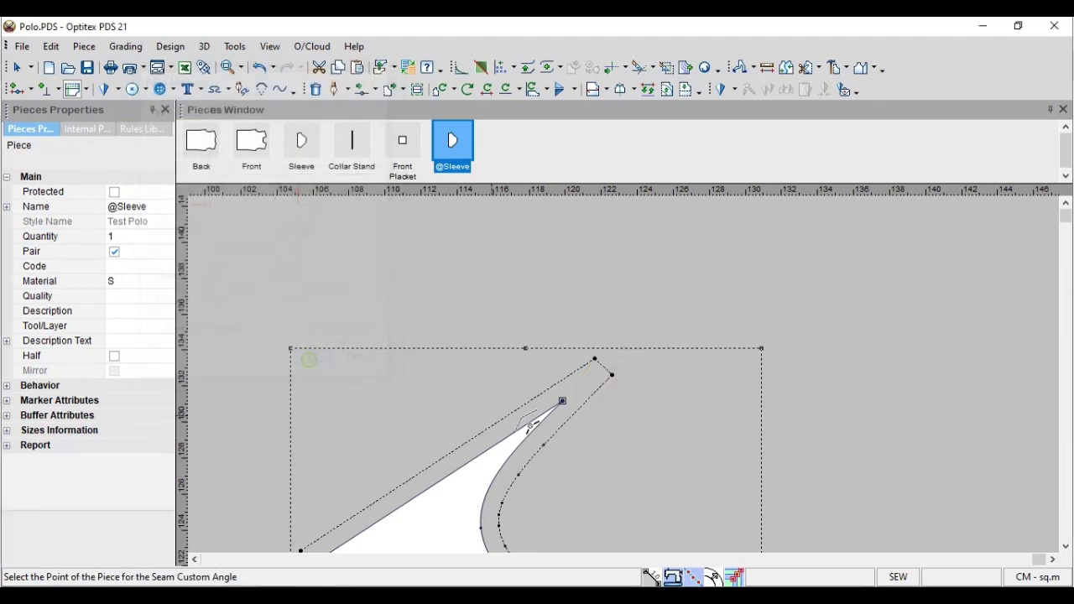
Undo the seam angle cut and reopen the seam operations list
key("ctrl+z")
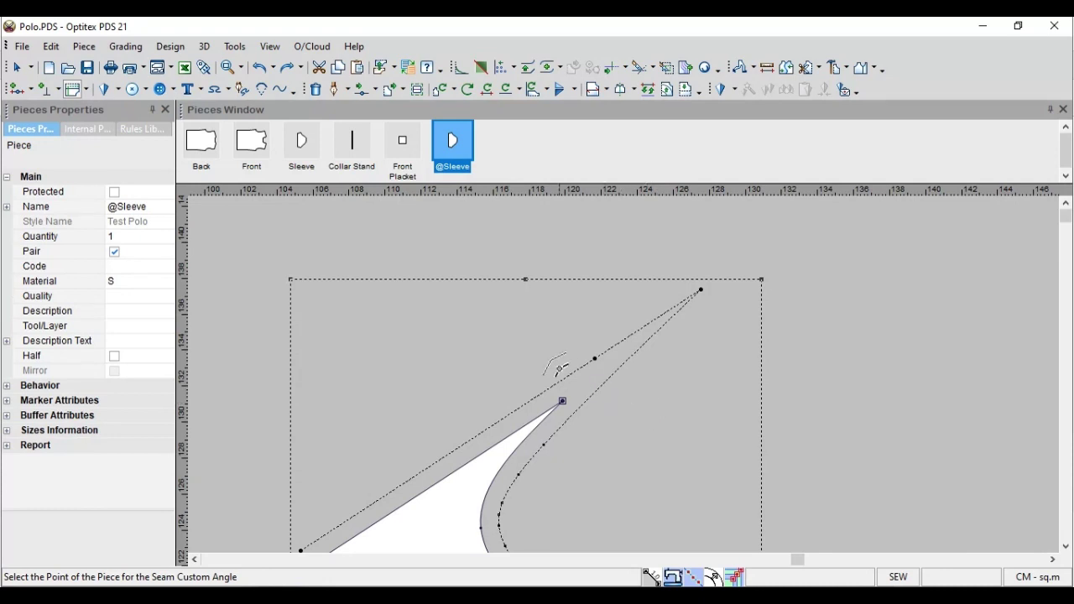
right_click(401, 252)
key("Escape")
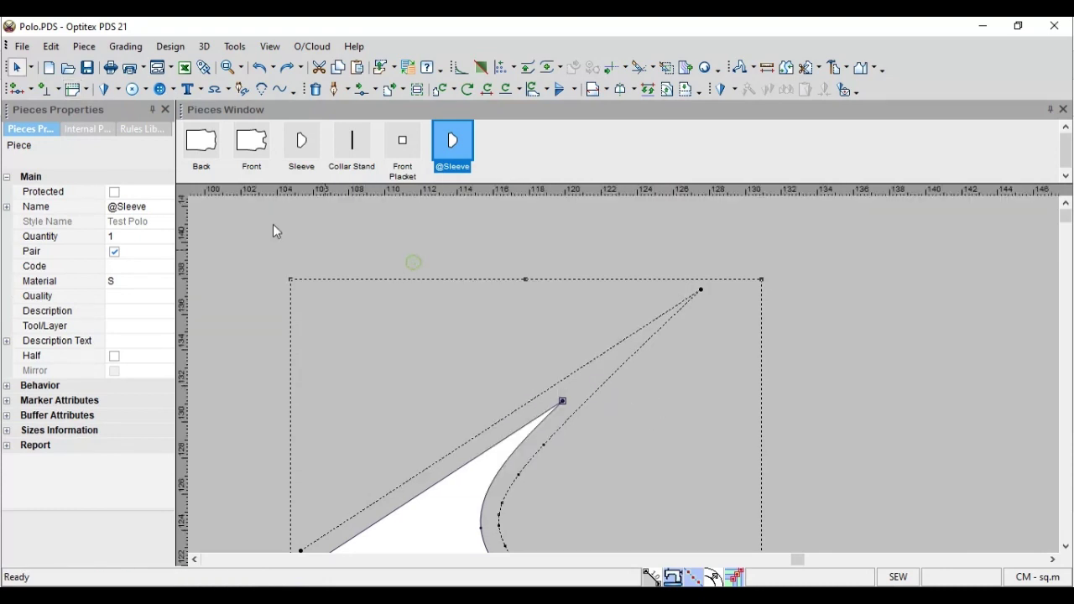
left_click(89, 90)
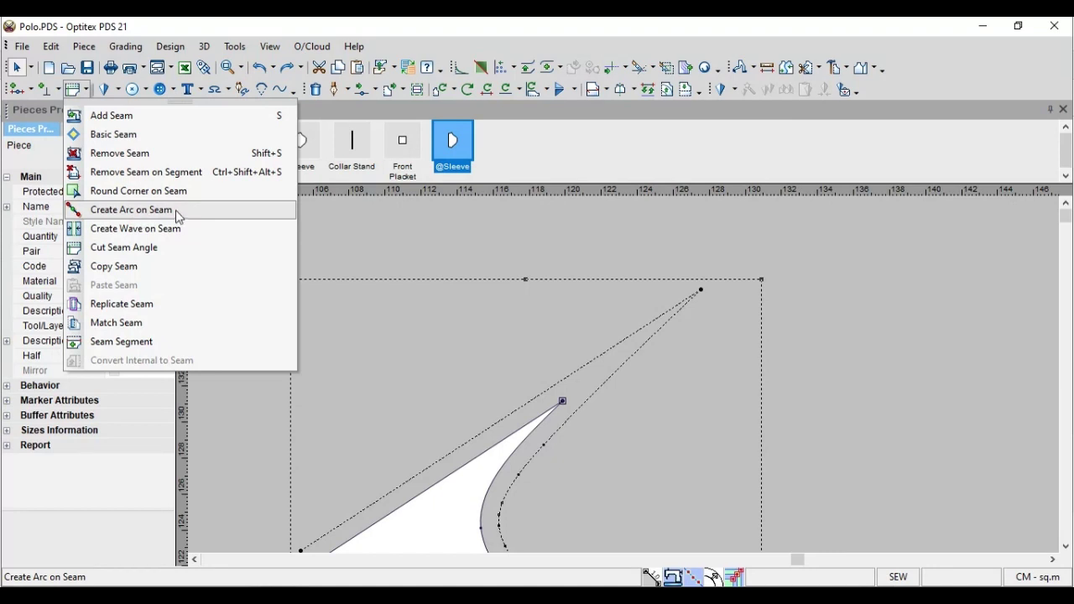
left_click(455, 225)
scroll(642, 398, "down", 3)
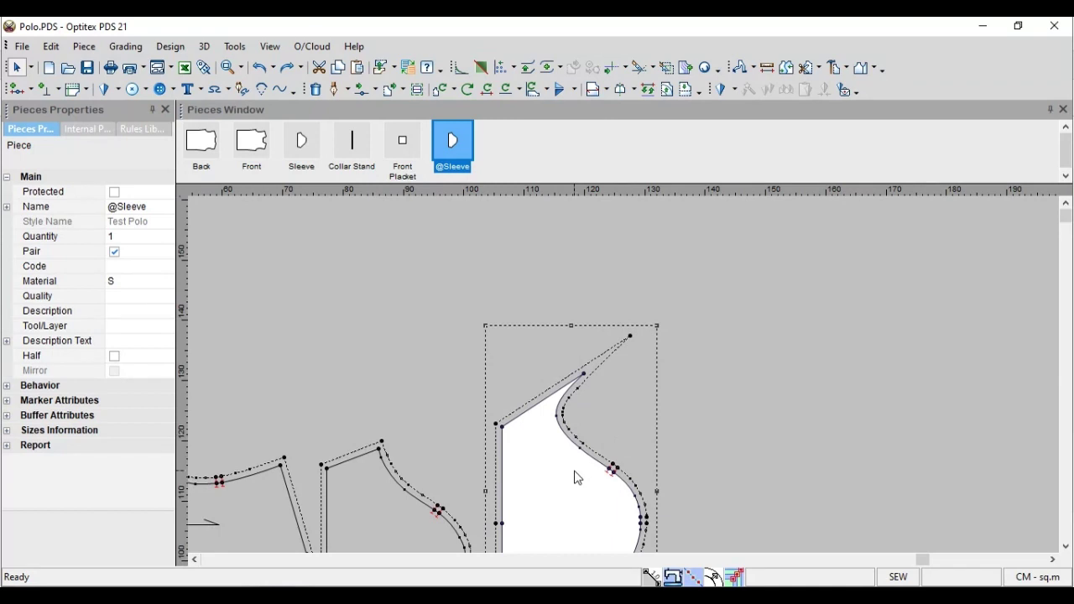
left_click(323, 76)
Fit all the remaining polo pieces in the window
scroll(629, 382, "down", 1)
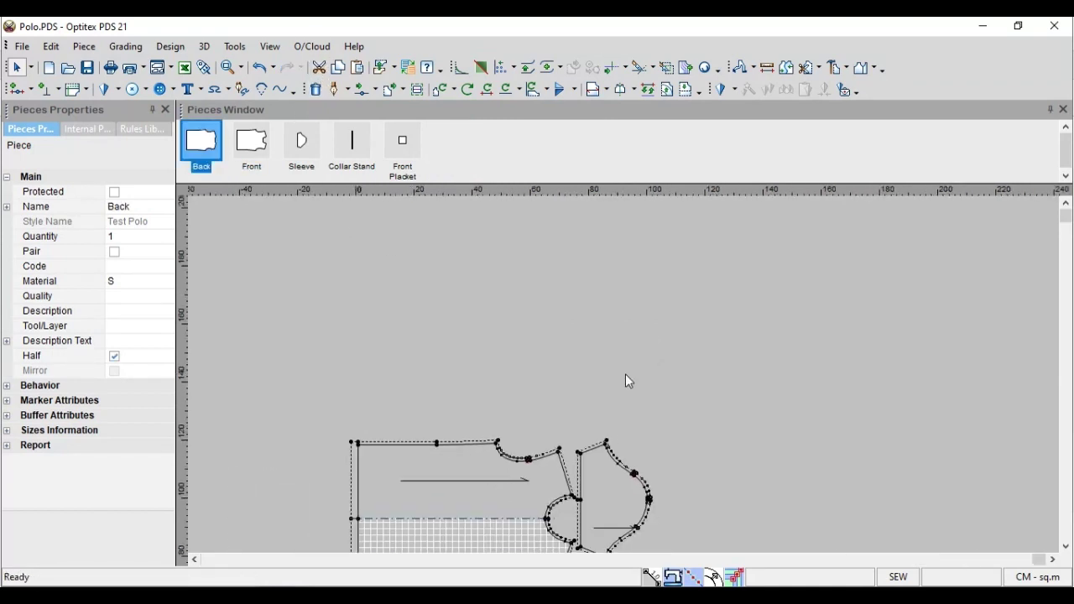
middle_click(625, 376)
middle_click(625, 375)
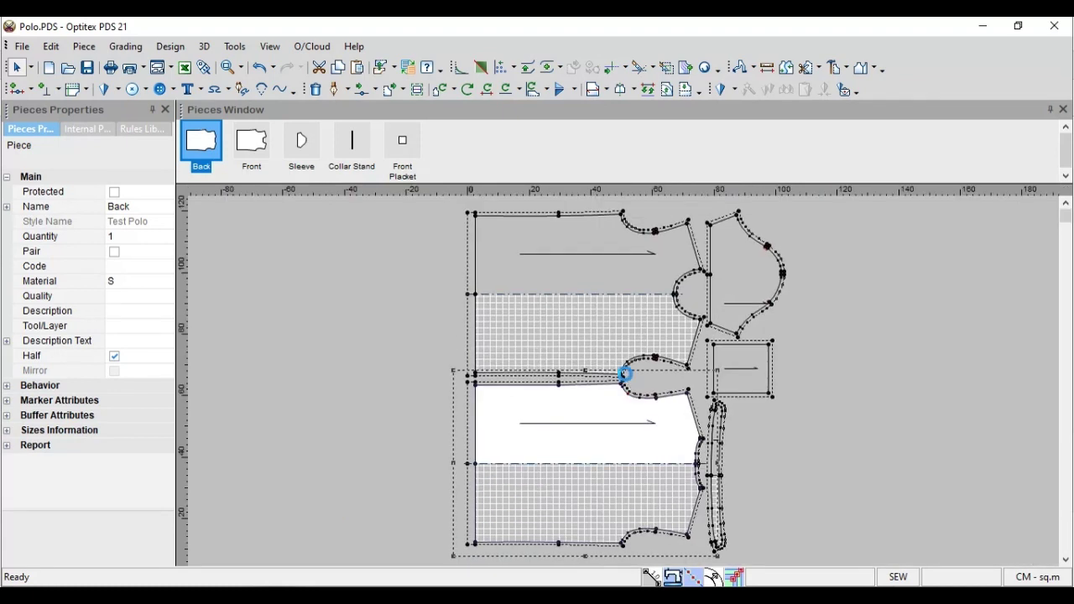
left_click(877, 406)
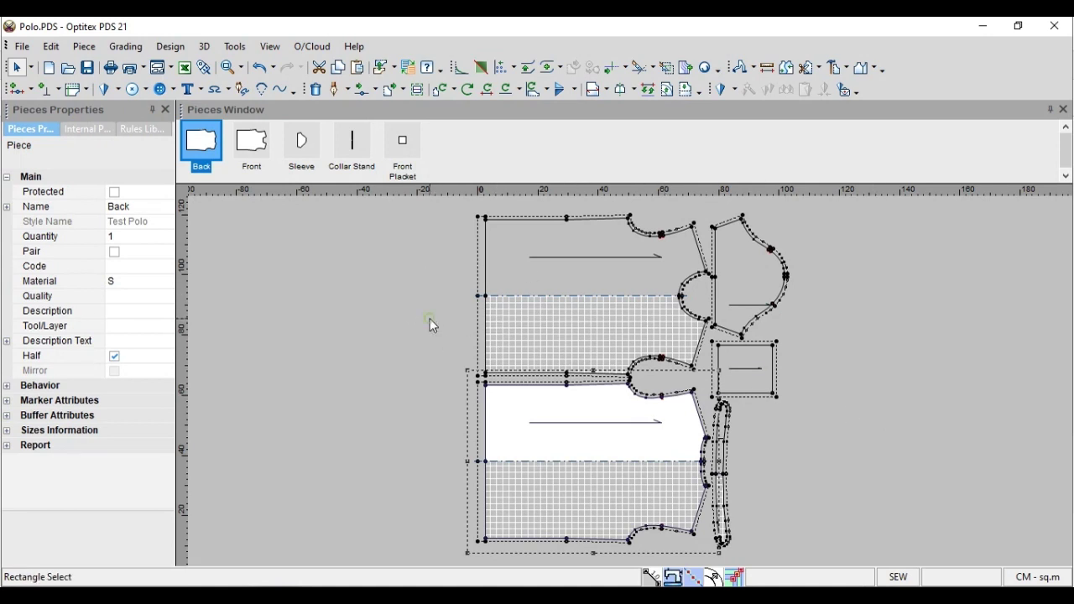
Open Grading > Sizes Table, showing only Base, and check the PDF size chart
left_click(124, 49)
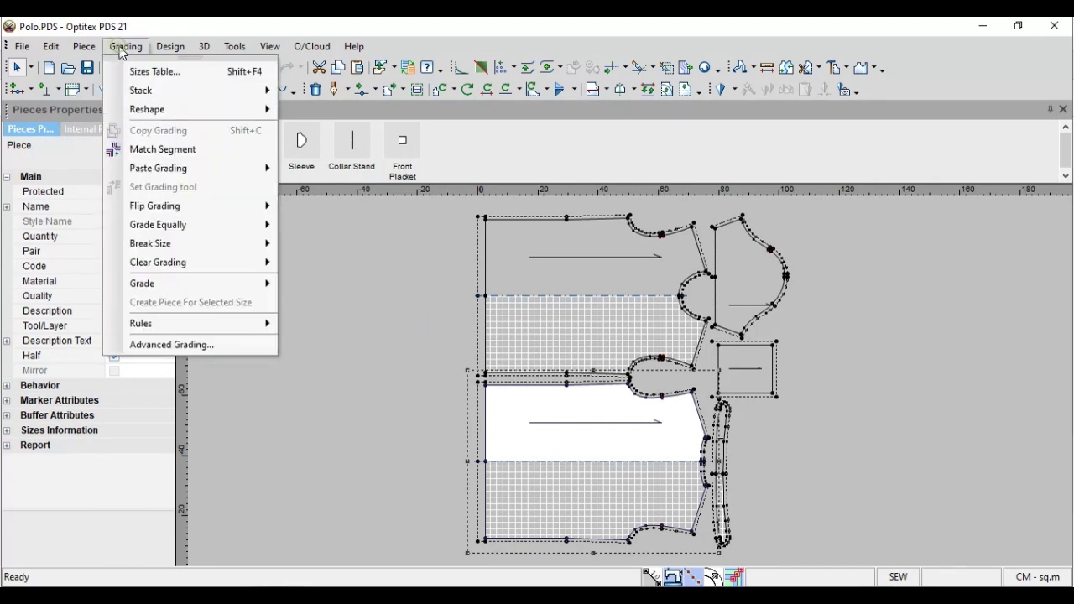
left_click(138, 72)
left_click_drag(475, 173, 263, 227)
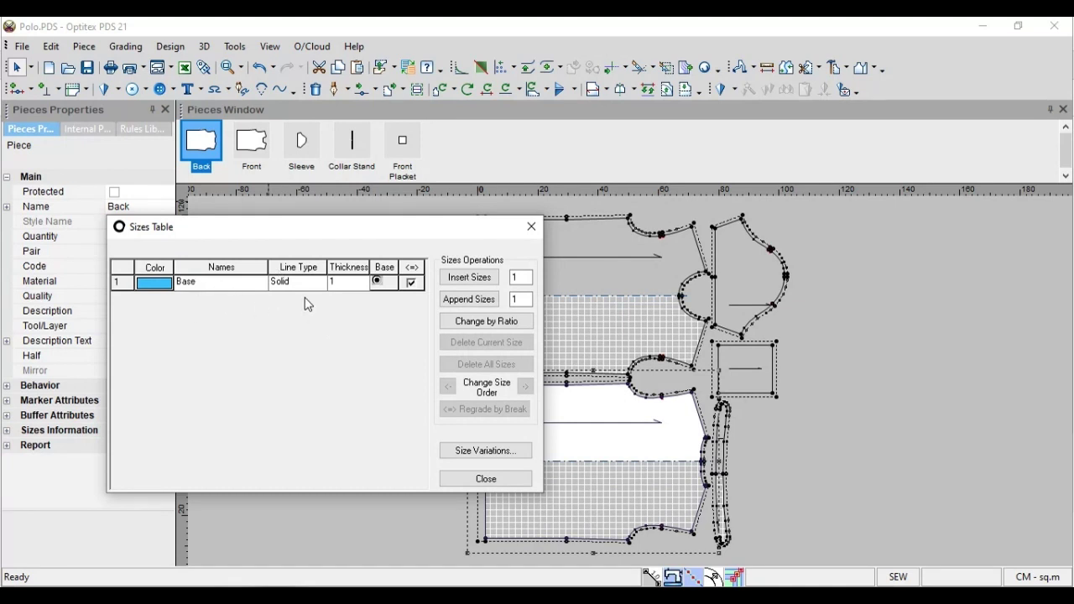
left_click(502, 585)
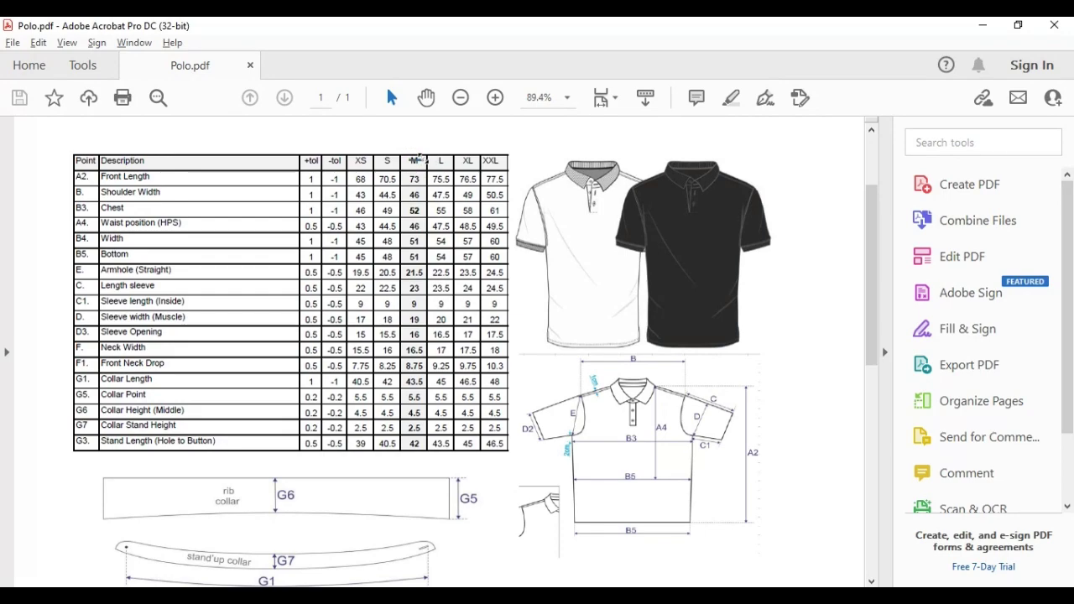
key("alt+Tab")
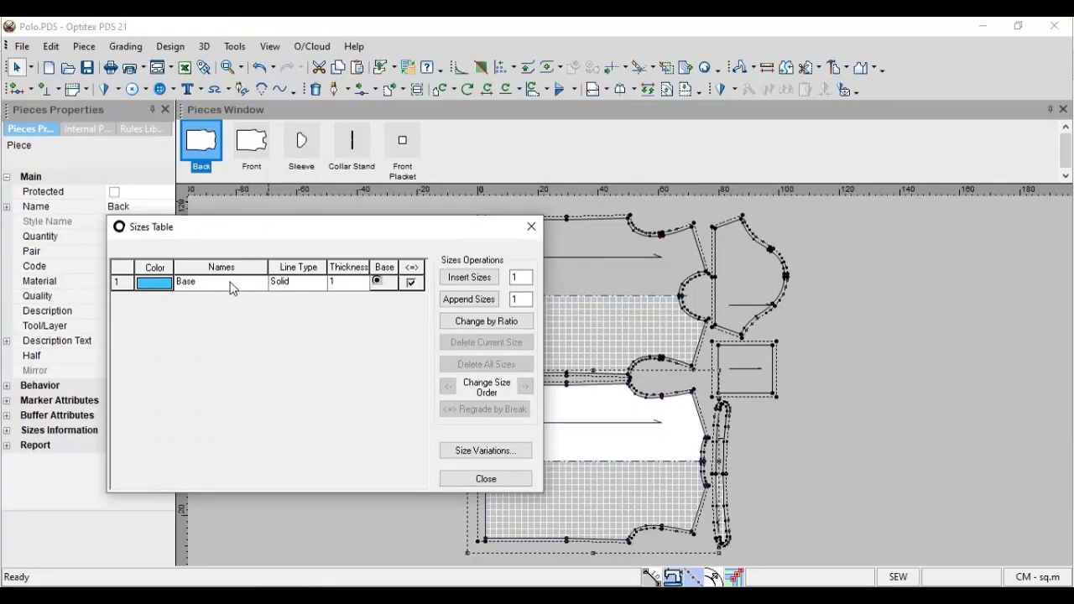
Rename Base to M and insert sizes S and XS above it
type("M")
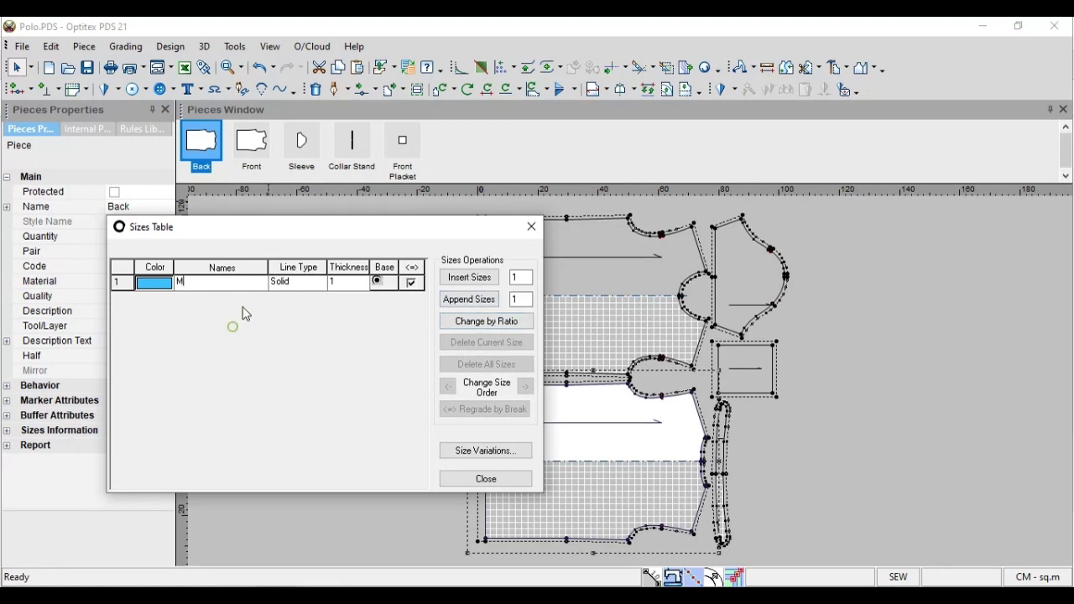
left_click(470, 277)
left_click(215, 282)
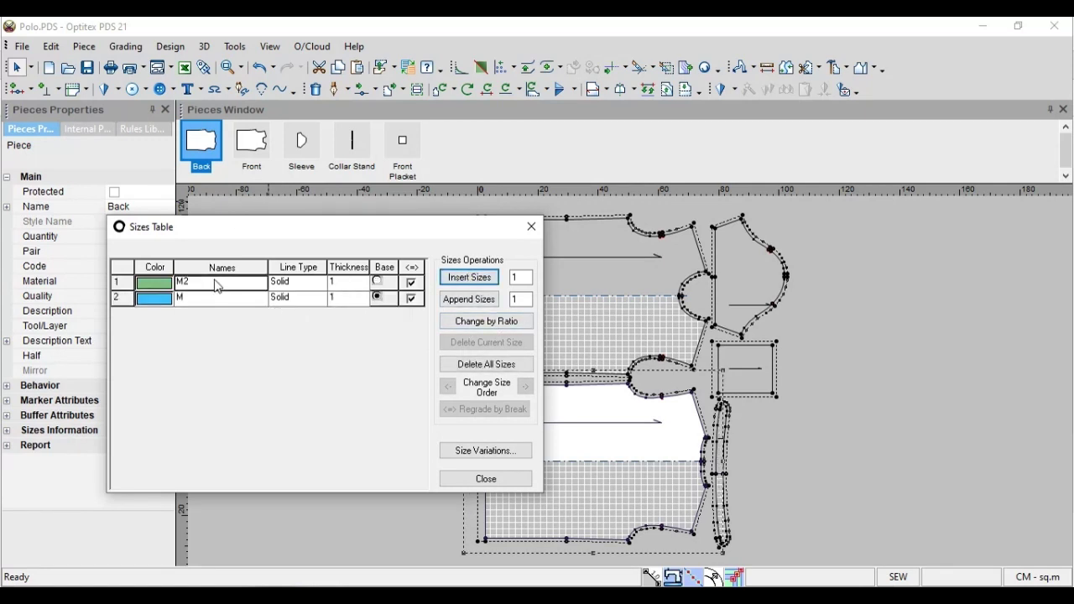
type("S")
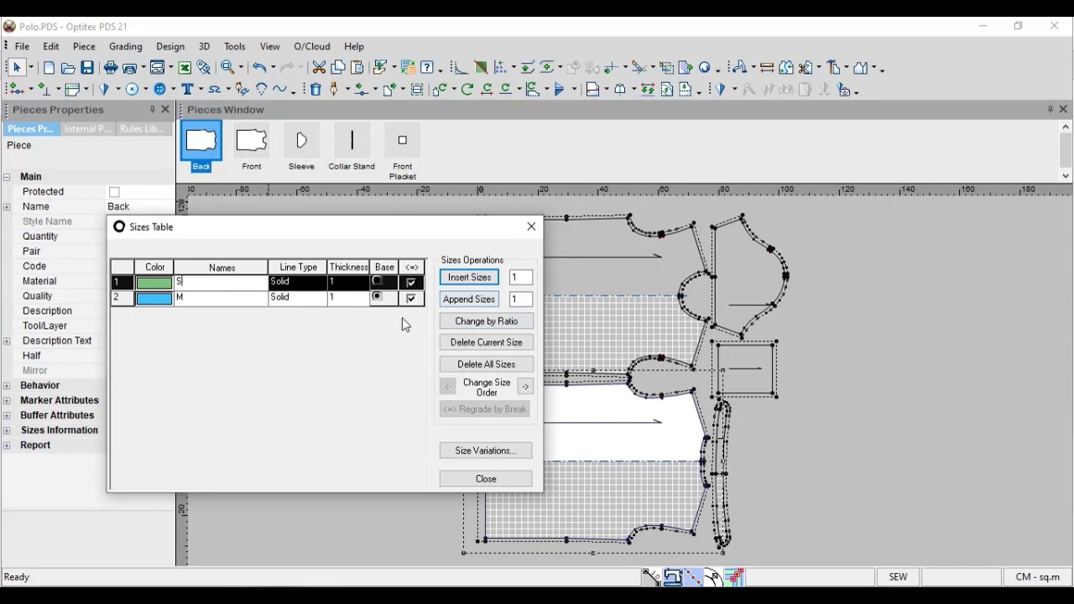
left_click(470, 277)
left_click(217, 283)
type("XS")
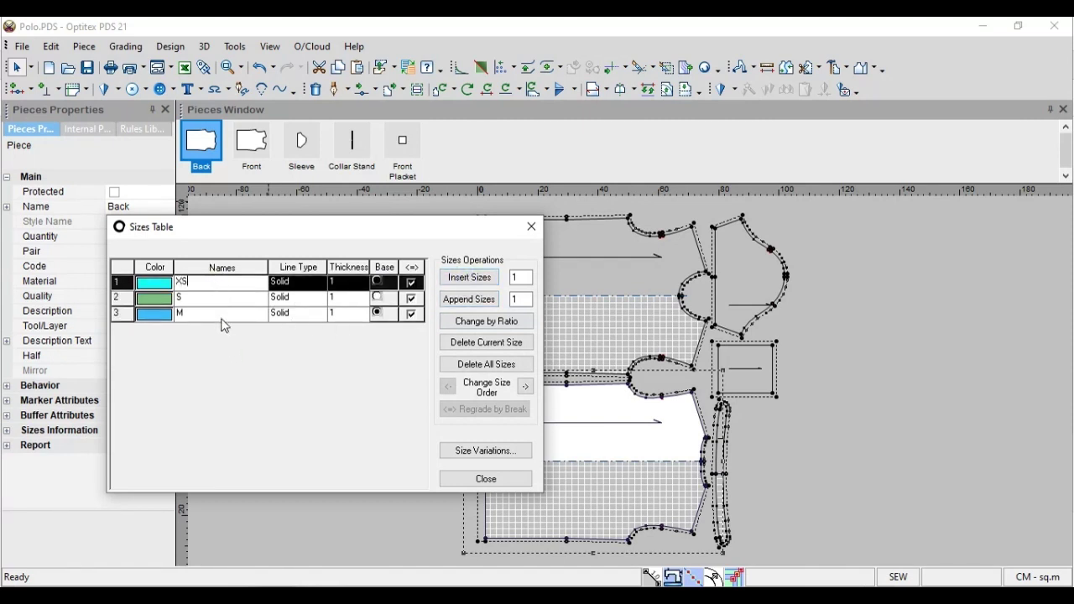
Append sizes L, XL and XXL after M
left_click(221, 318)
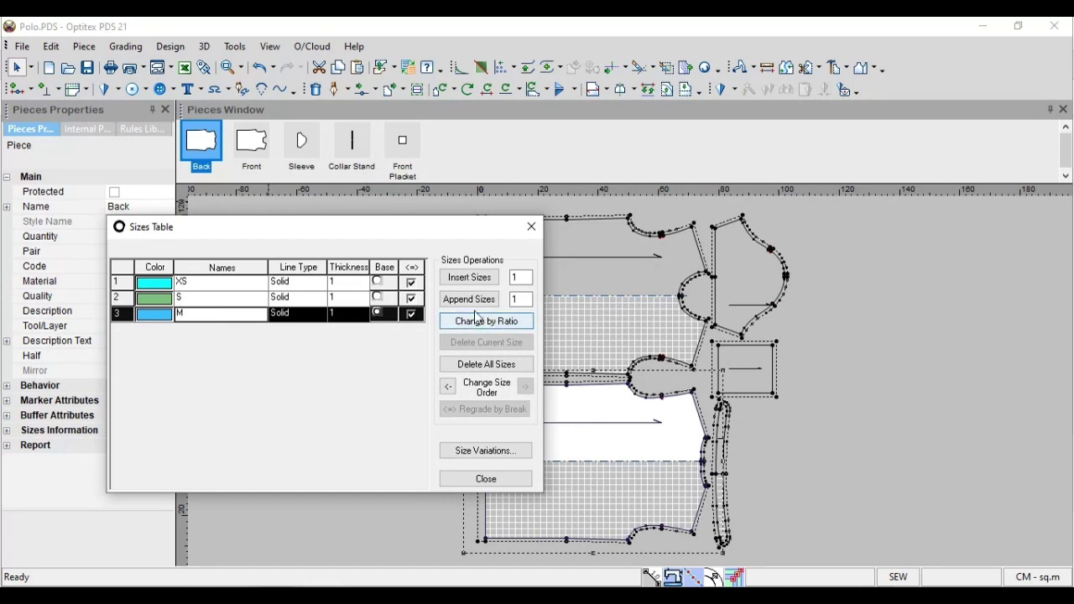
left_click(467, 302)
left_click(227, 330)
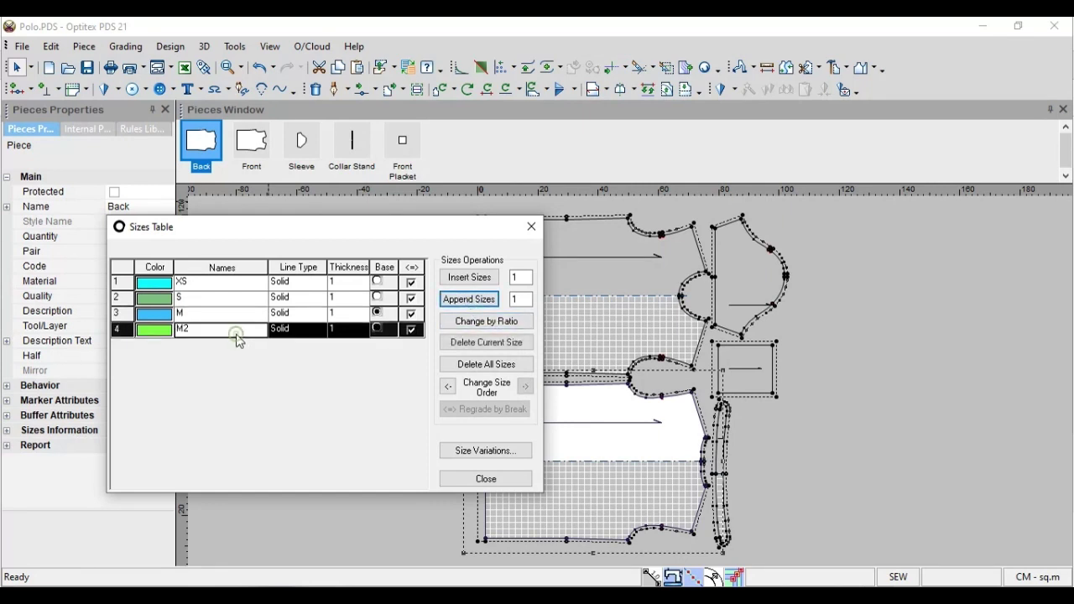
type("L")
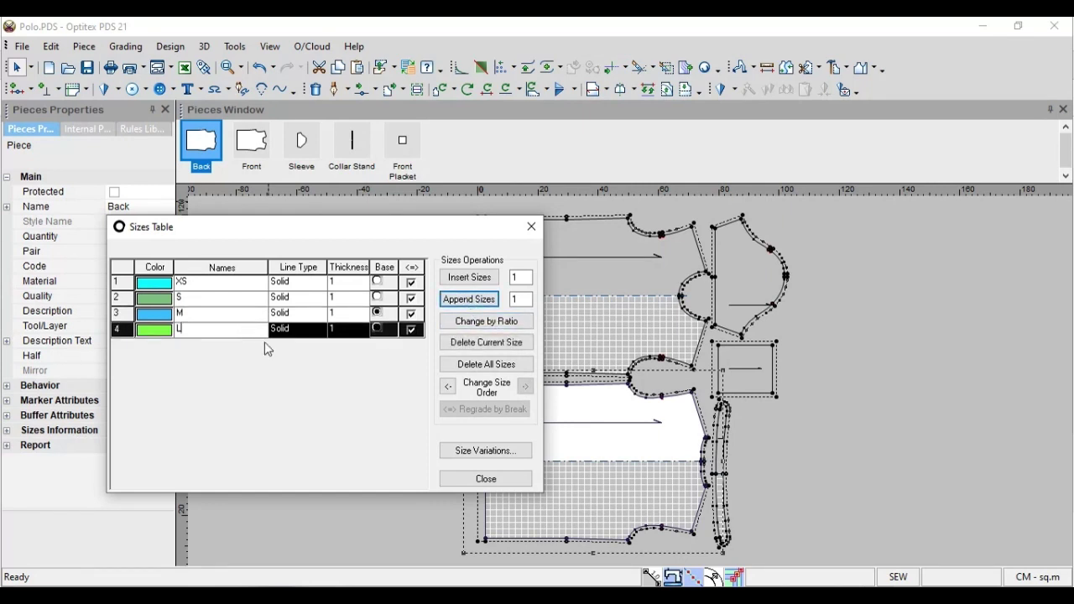
left_click(470, 300)
left_click(204, 349)
type("XL")
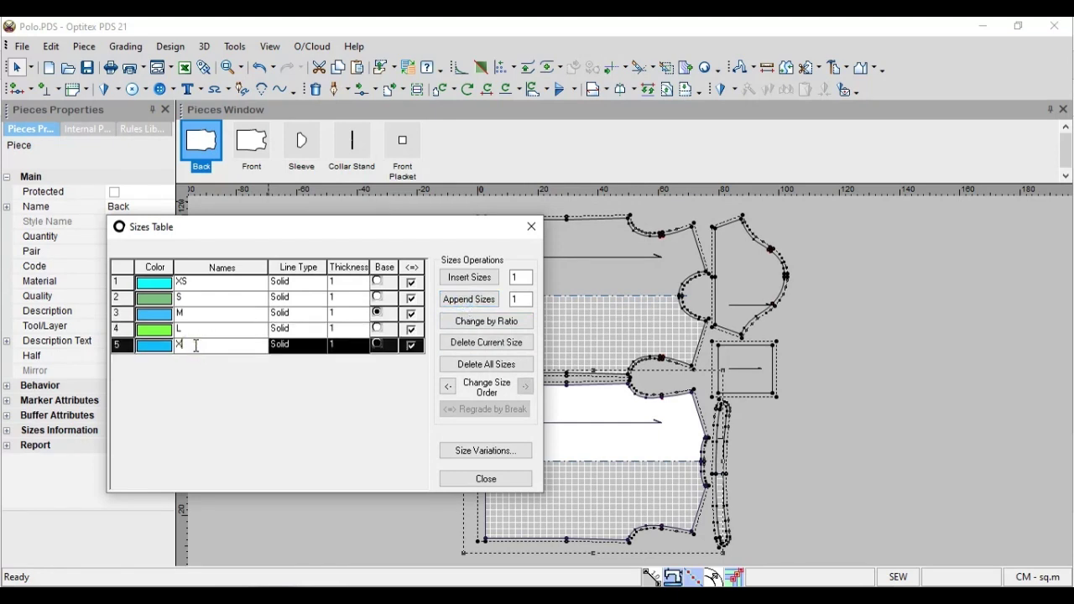
left_click(472, 301)
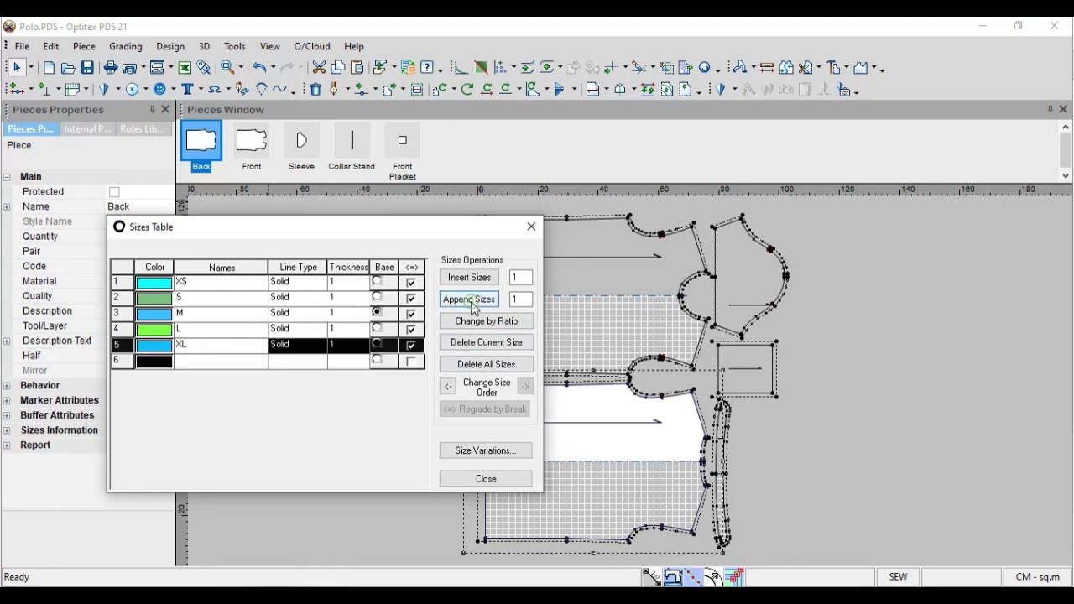
left_click(207, 361)
type("XX")
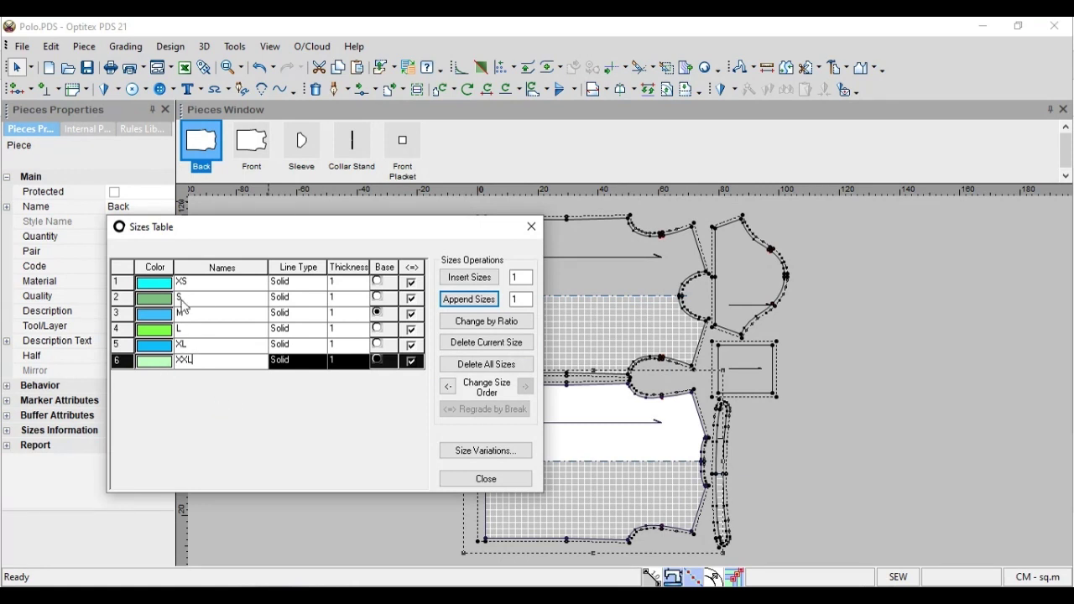
Colour the XS size dark red in the palette and close the Sizes Table
left_click(155, 282)
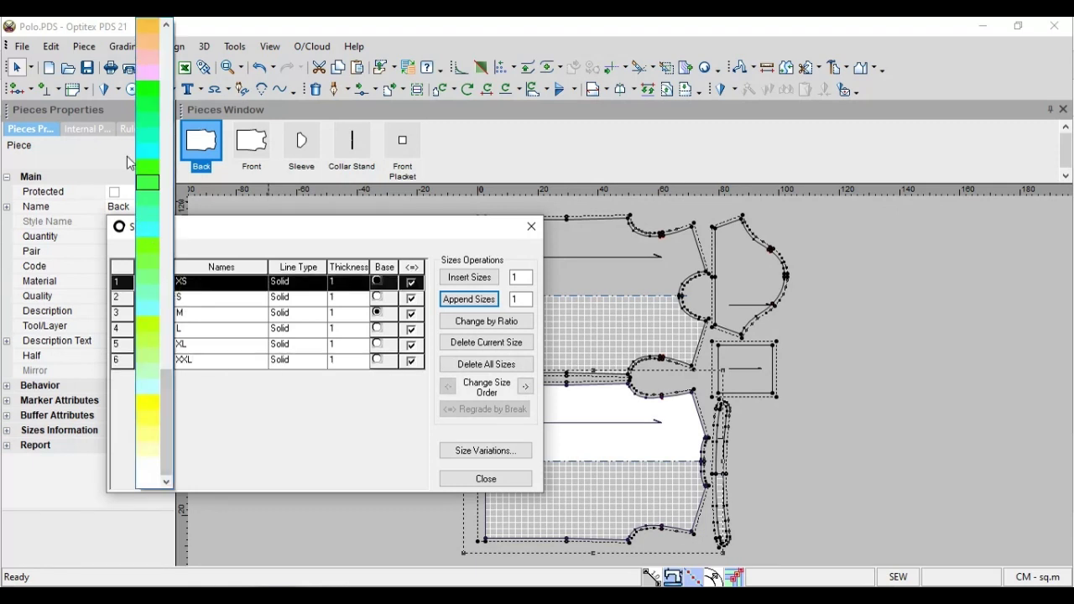
scroll(162, 136, "up", 10)
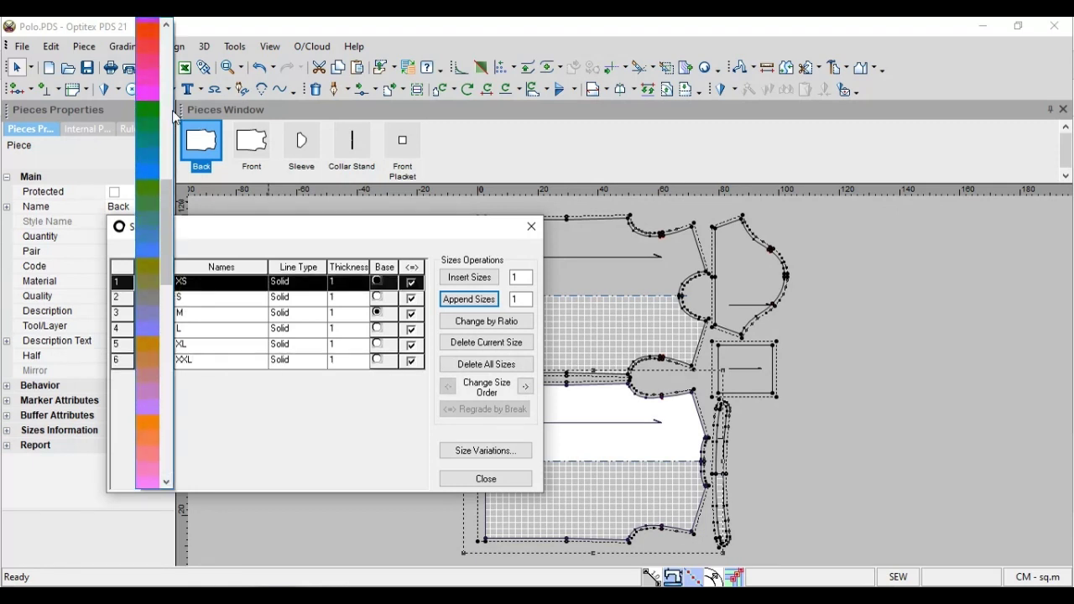
scroll(159, 176, "up", 6)
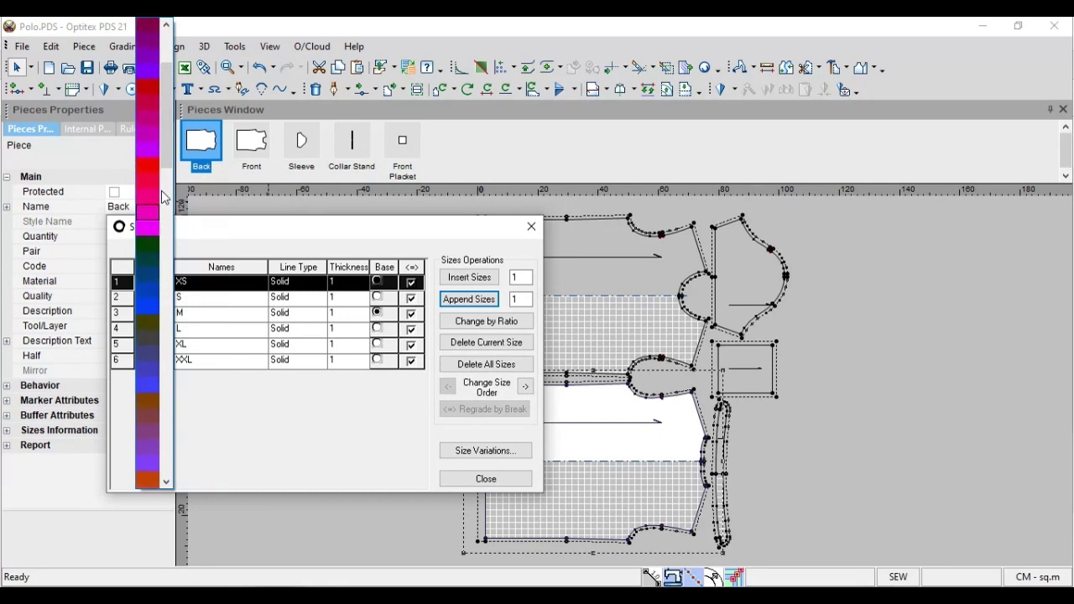
scroll(164, 198, "up", 2)
left_click(152, 144)
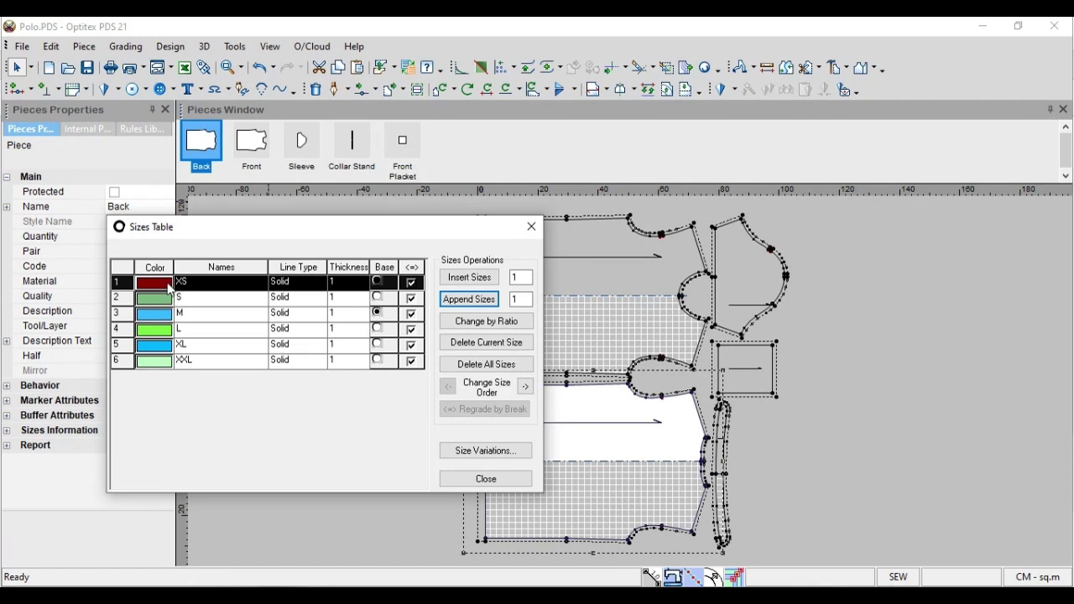
left_click(213, 399)
left_click(499, 485)
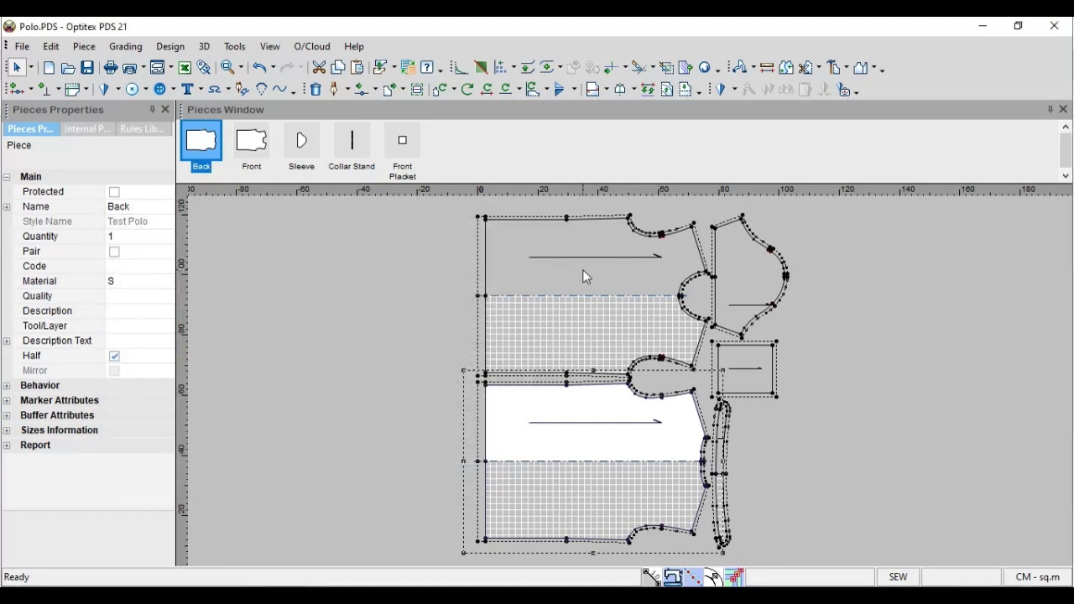
Hide the extra outlines, turn on Show Grading, and check the PDF size chart
left_click(674, 577)
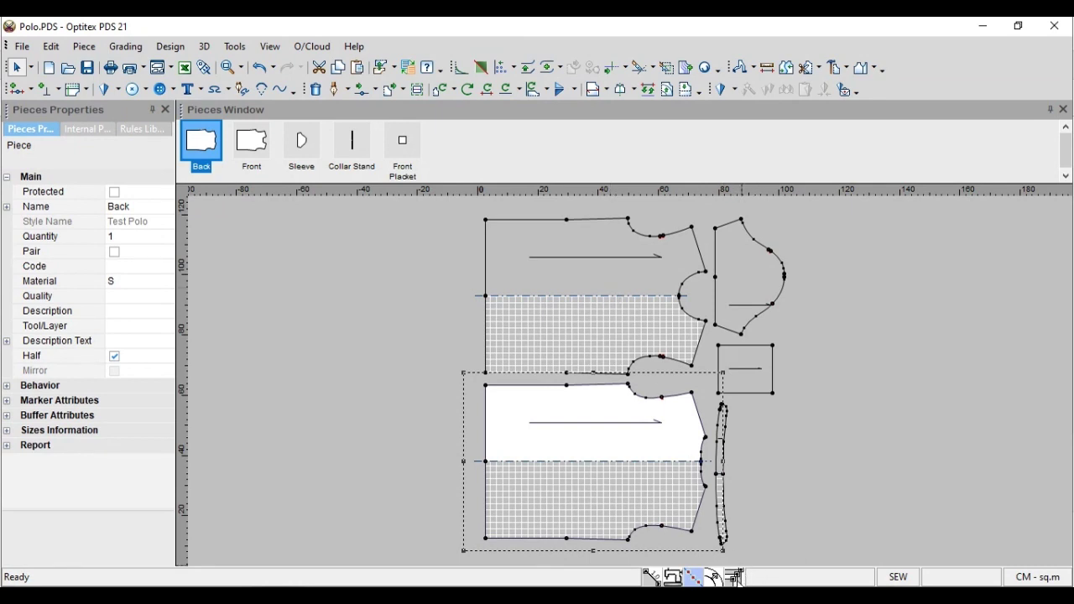
left_click(735, 579)
key("alt+Tab")
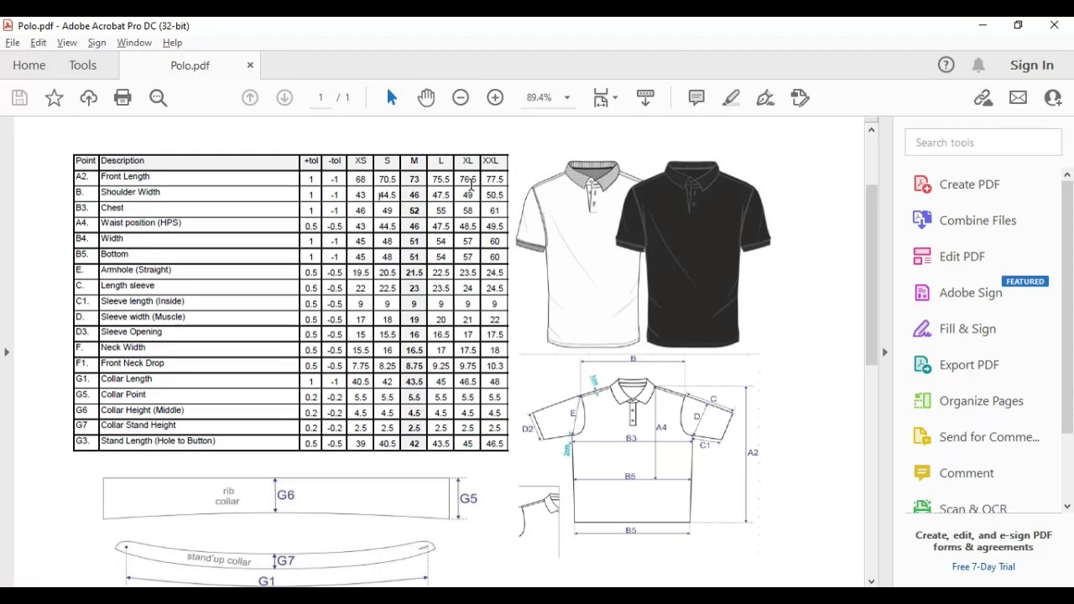
key("alt+Tab")
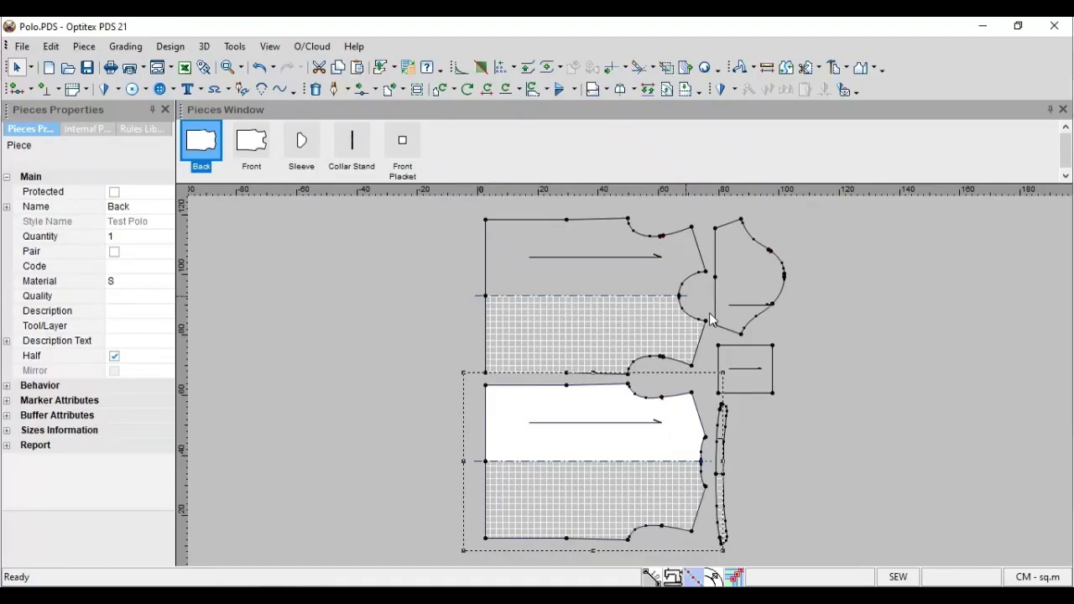
Select the Front piece, open its grading values and dock the panel beside piece properties
left_click(486, 297)
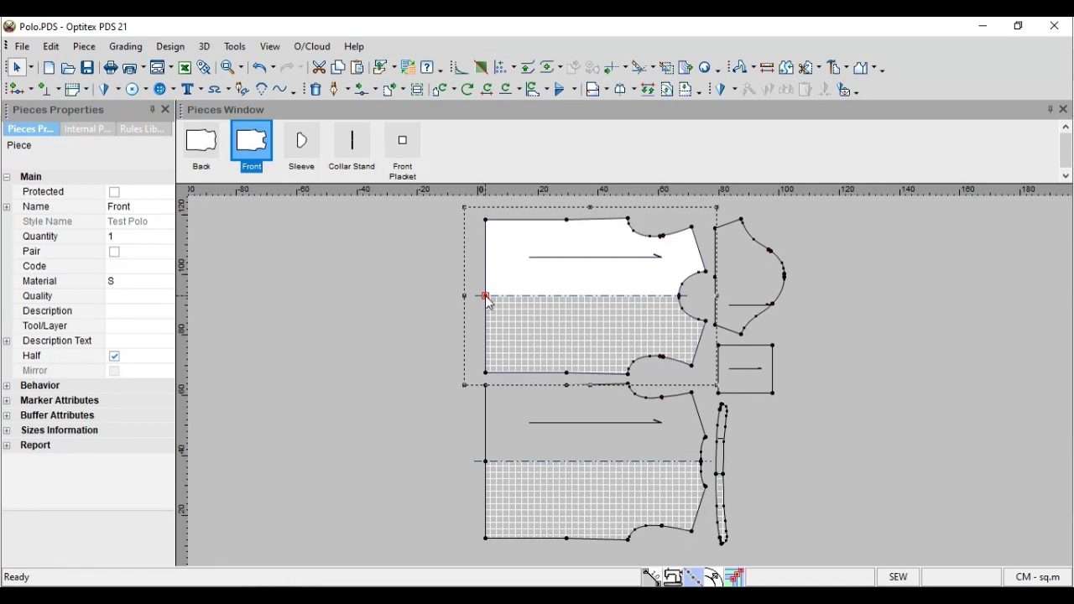
double_click(487, 298)
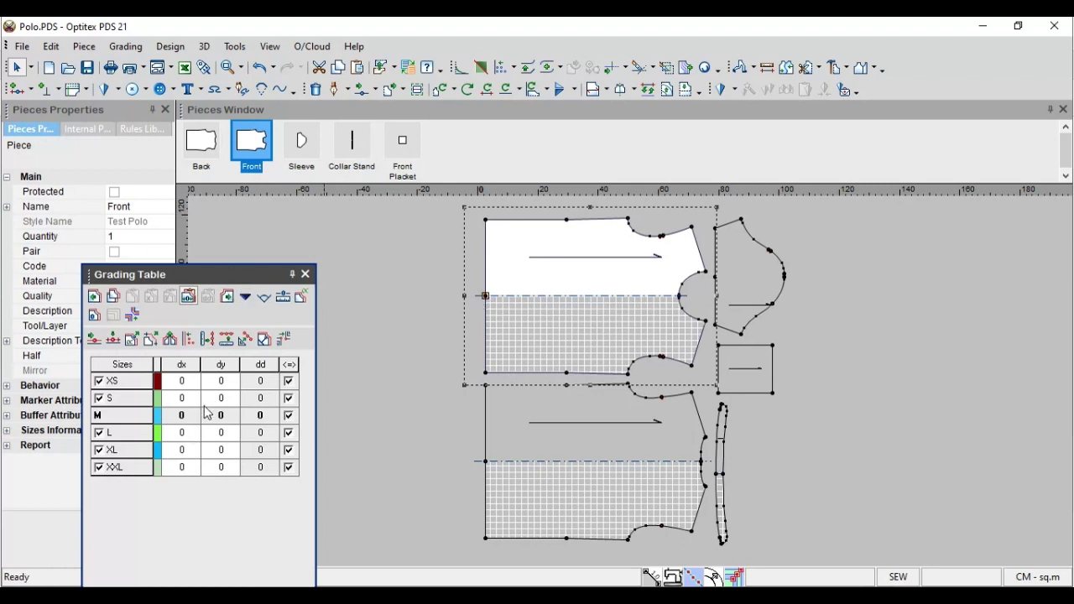
left_click_drag(192, 275, 243, 250)
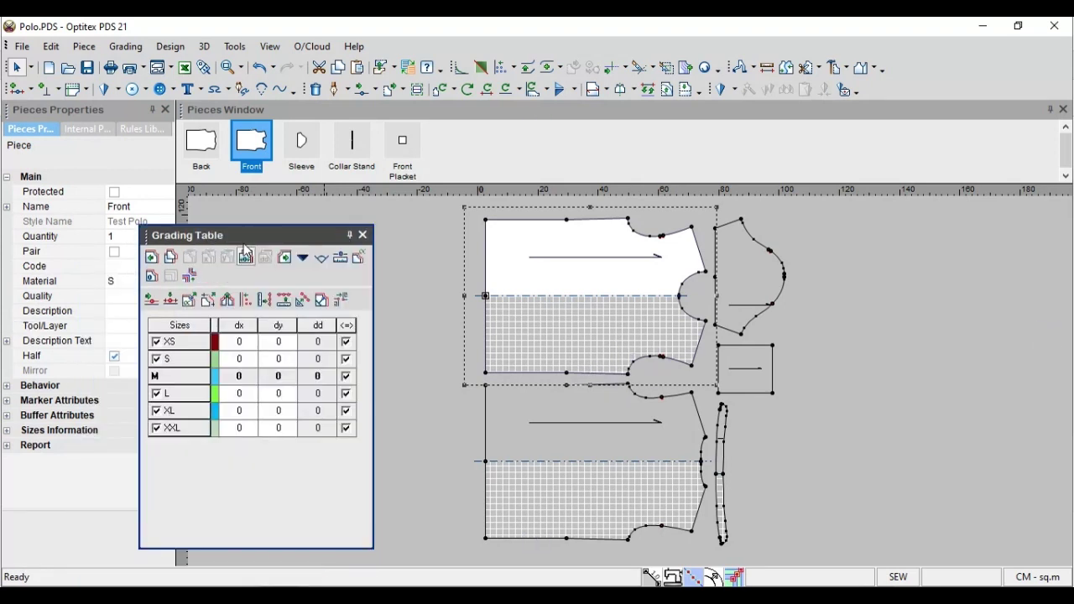
left_click_drag(215, 252, 50, 134)
left_click(53, 135)
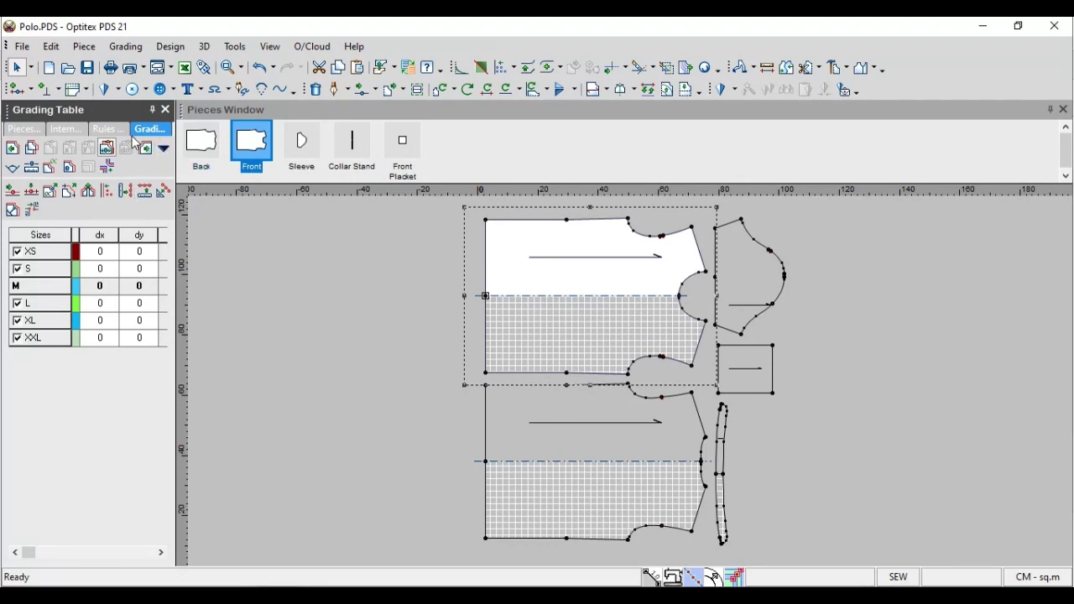
Return to the Grading Table tab and widen it to show all dx, dy, dd columns
left_click(17, 131)
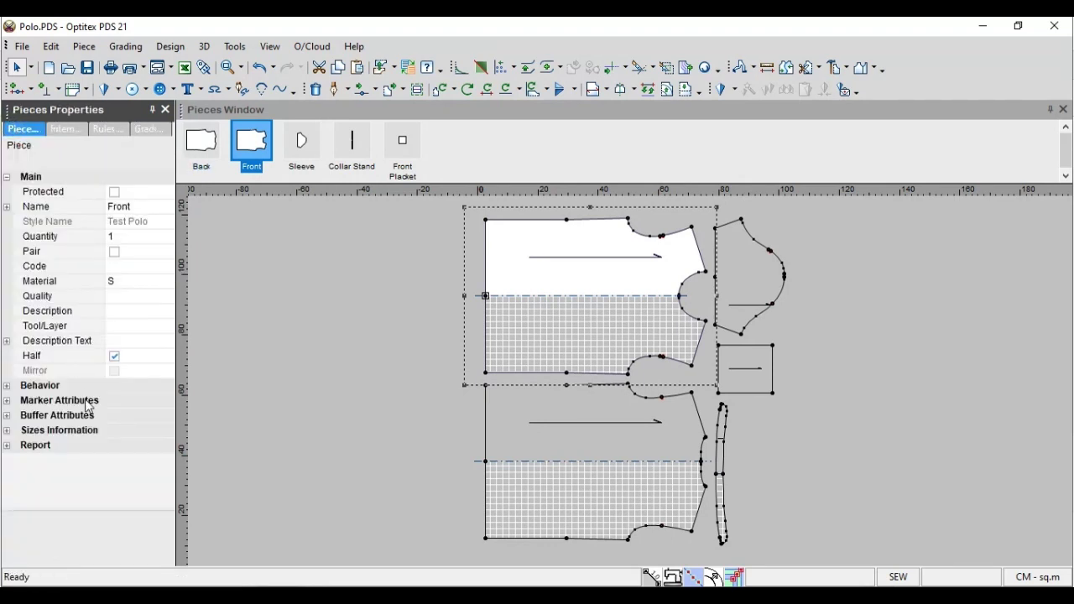
left_click(66, 129)
left_click(108, 131)
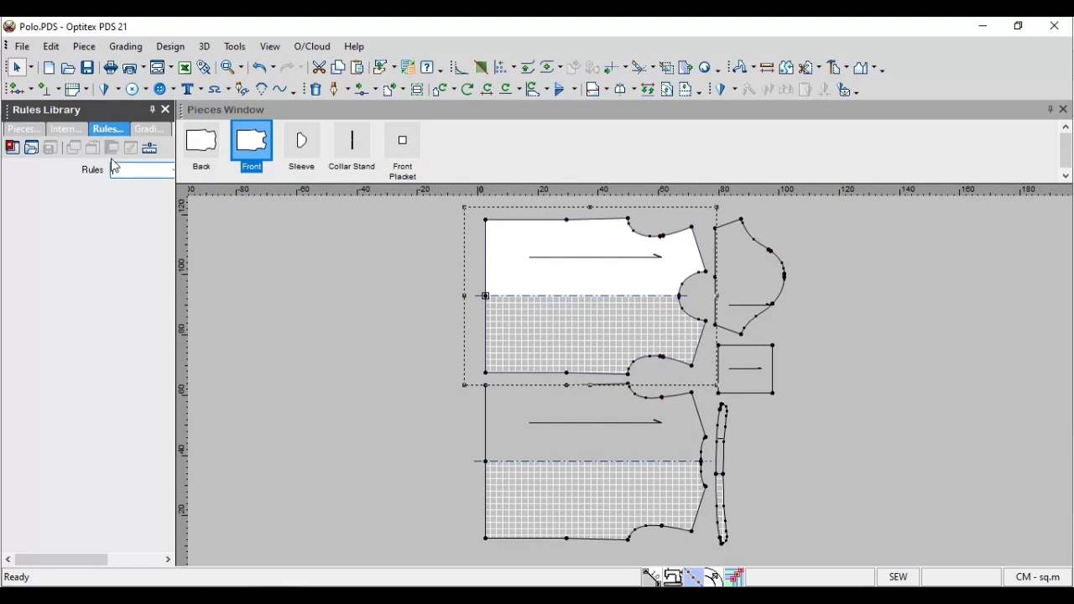
left_click(150, 129)
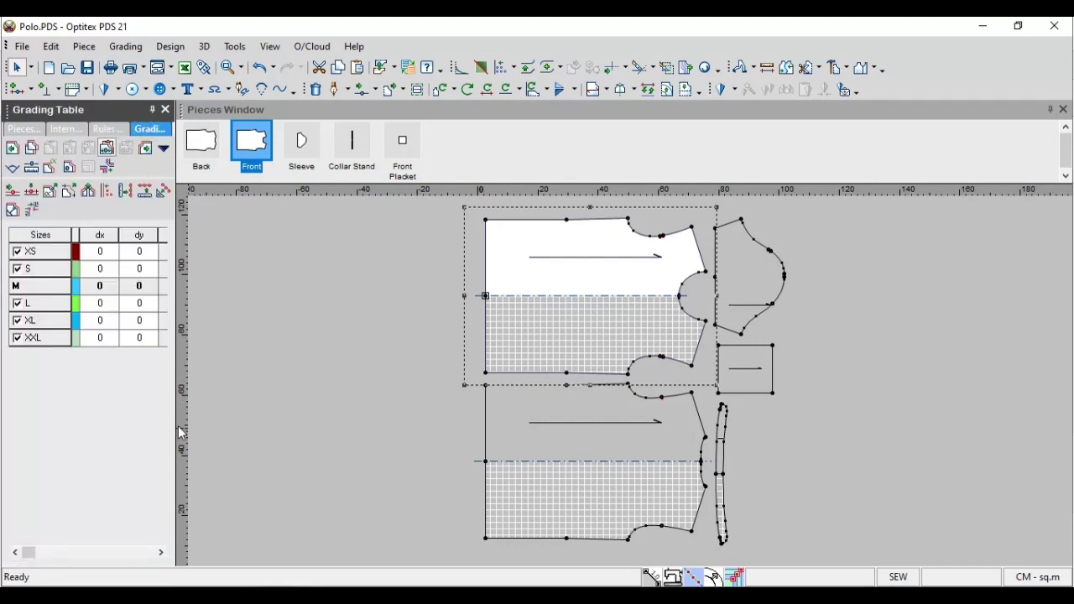
left_click_drag(175, 427, 237, 435)
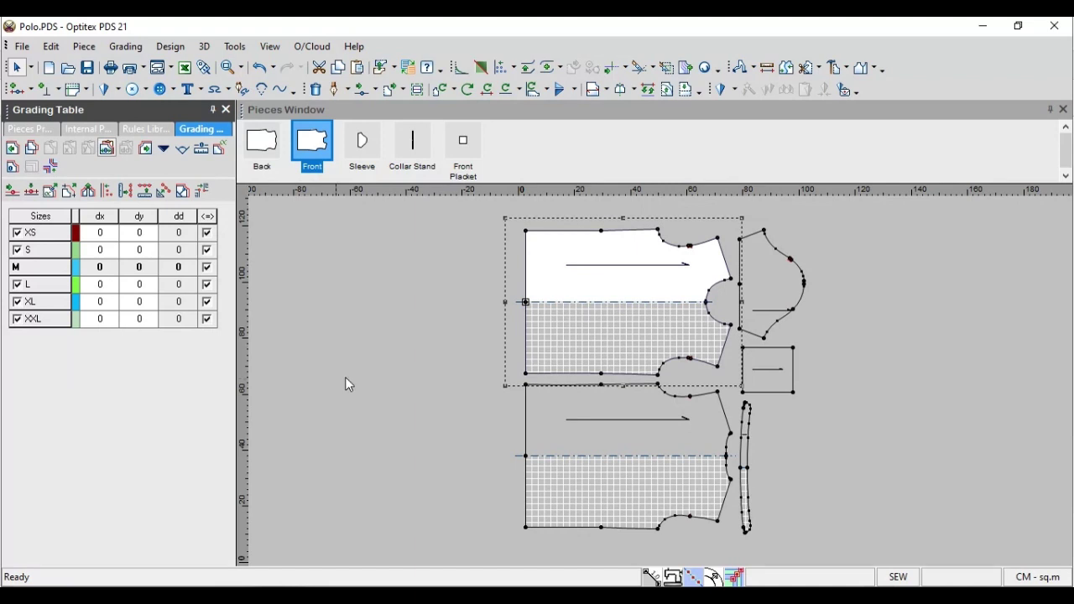
Enter dx 2.5 for XS on the front's left-edge point and reset S dx to 0
left_click(526, 302)
left_click(107, 252)
type("2.5")
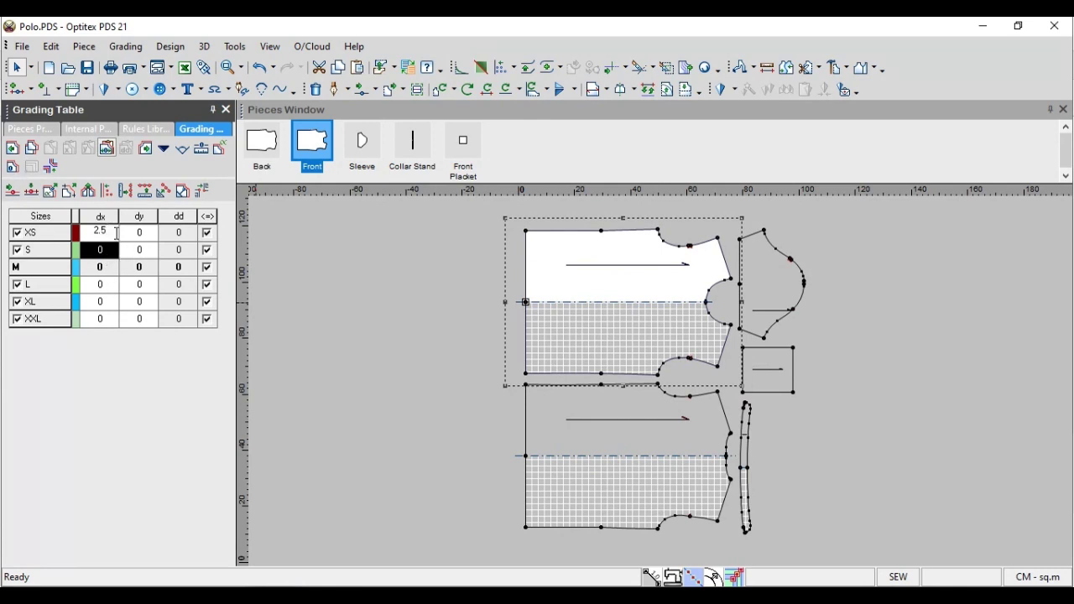
key("Return")
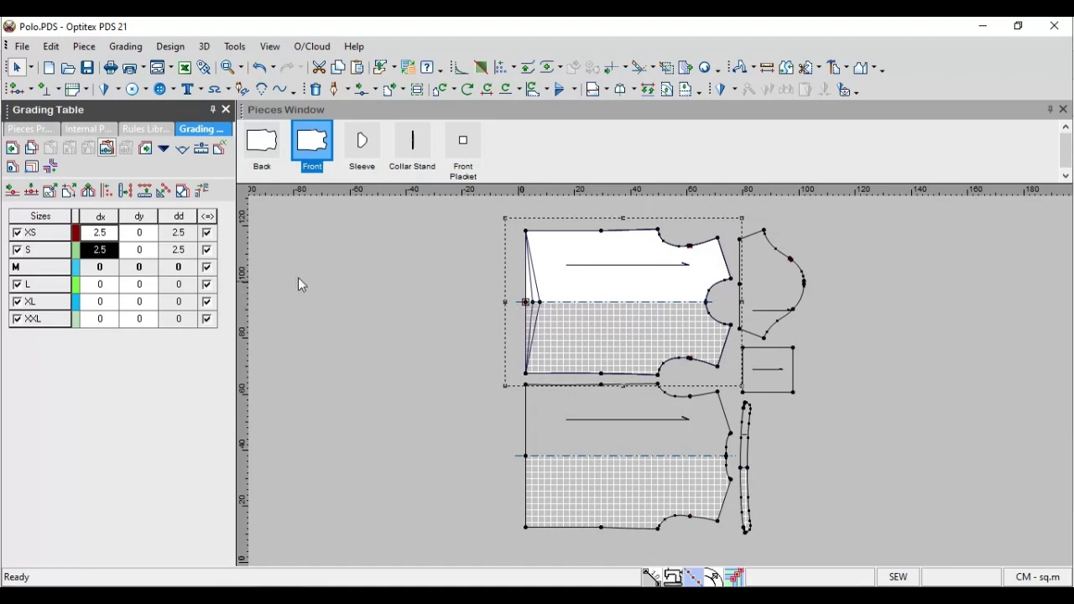
left_click(113, 251)
key("BackSpace")
key("BackSpace")
key("BackSpace")
type("0")
left_click(99, 216)
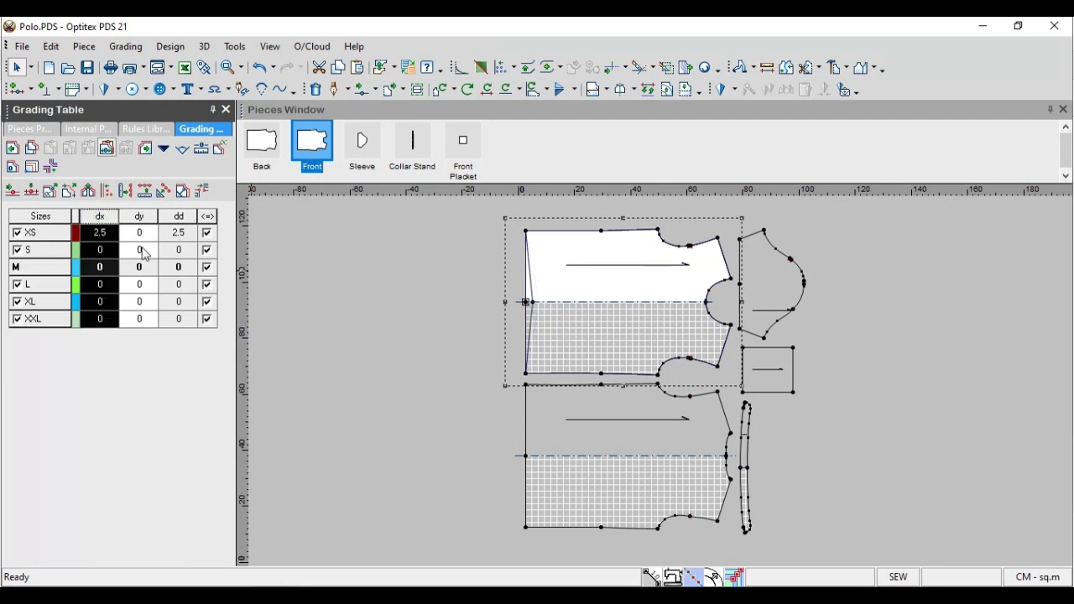
Apply Equal All to the dx column: 2.5 for XS and S, -2.5 for L–XXL
right_click(104, 219)
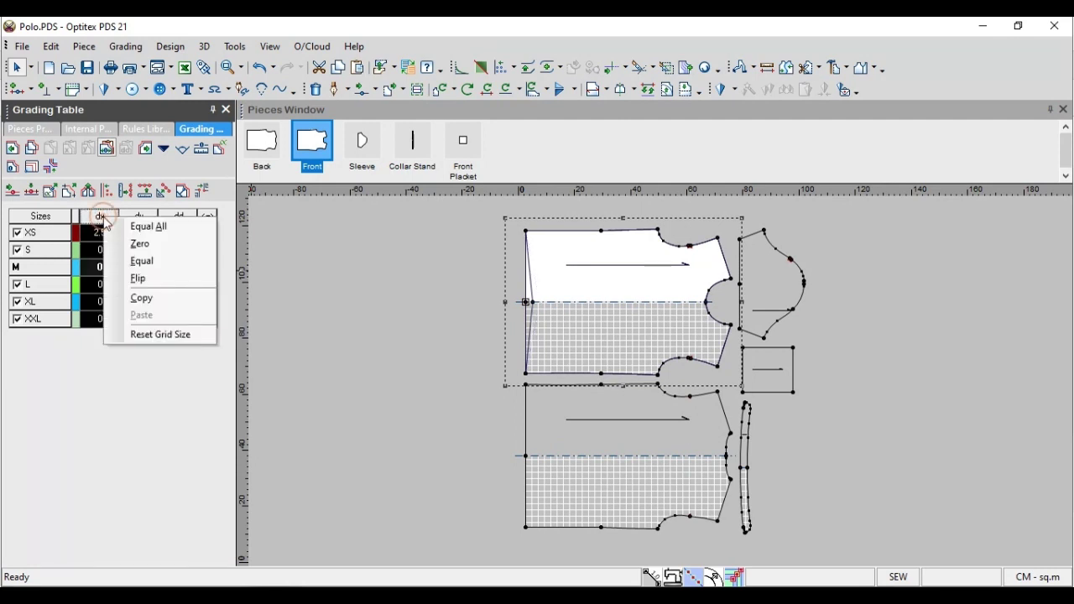
left_click(152, 227)
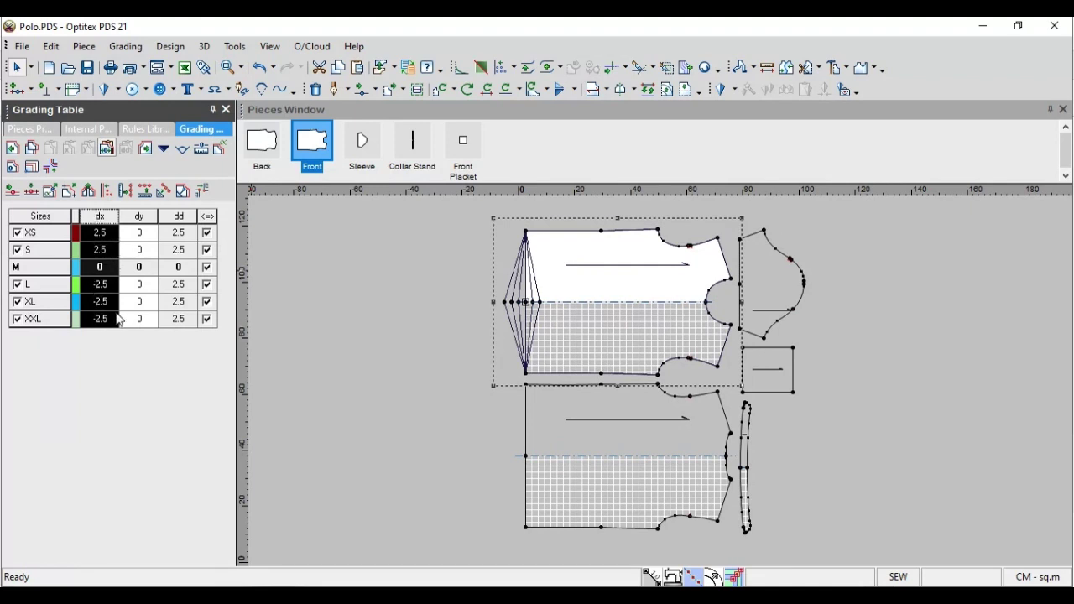
left_click(736, 577)
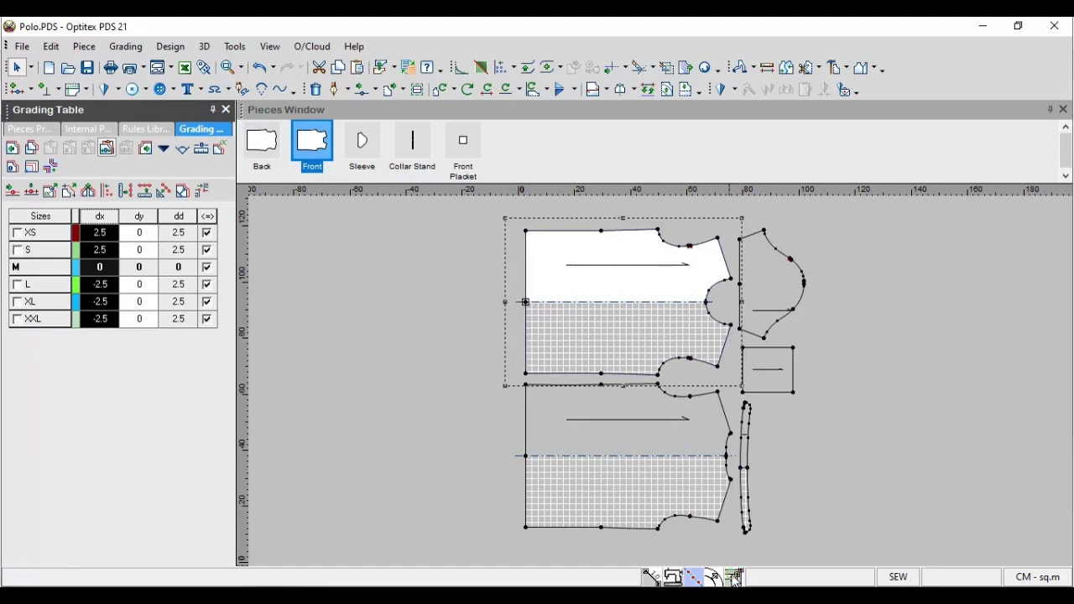
left_click(735, 578)
scroll(621, 400, "down", 1)
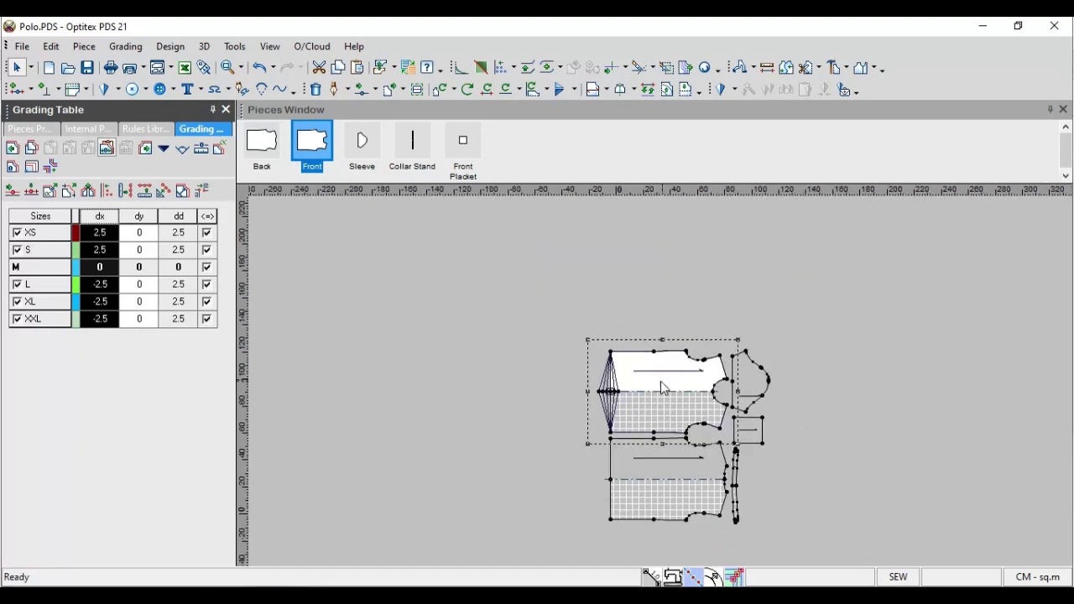
scroll(659, 384, "up", 5)
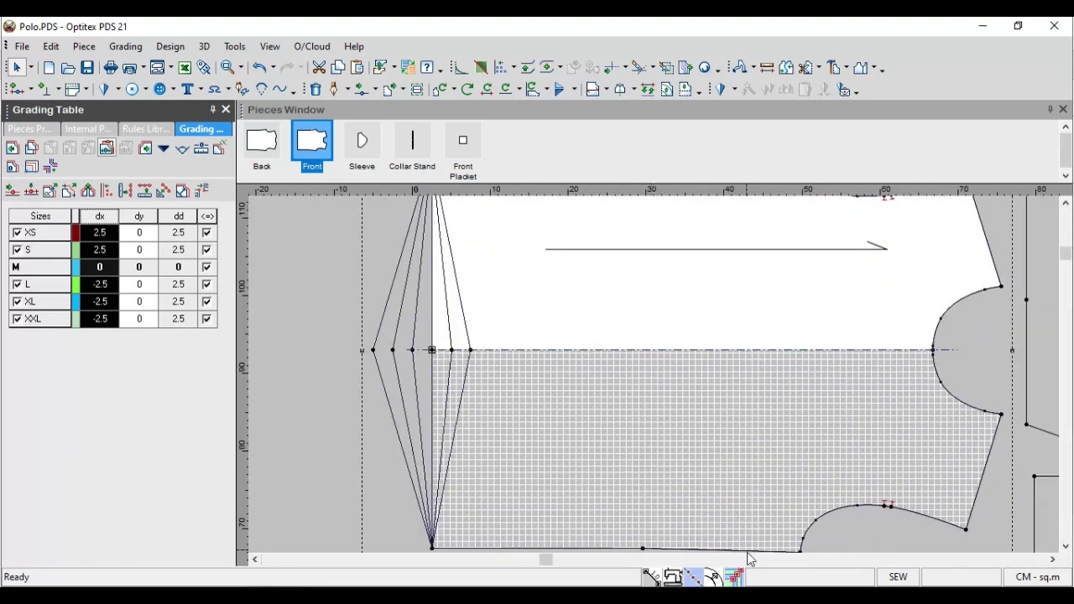
Compare the graded size nest, then copy the left-edge point's grading
left_click(735, 577)
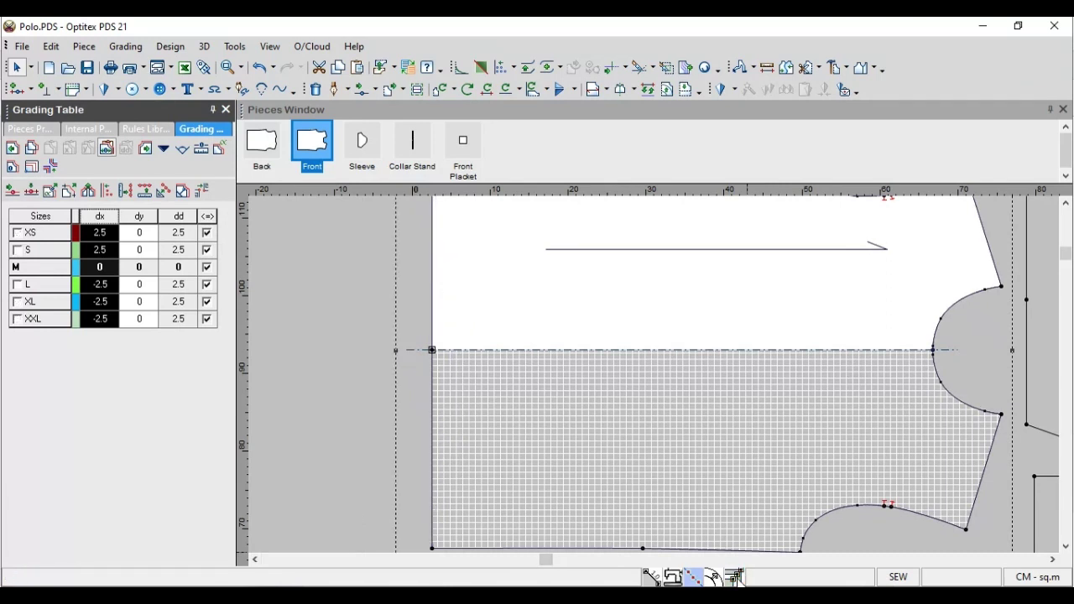
left_click(736, 577)
scroll(658, 379, "down", 3)
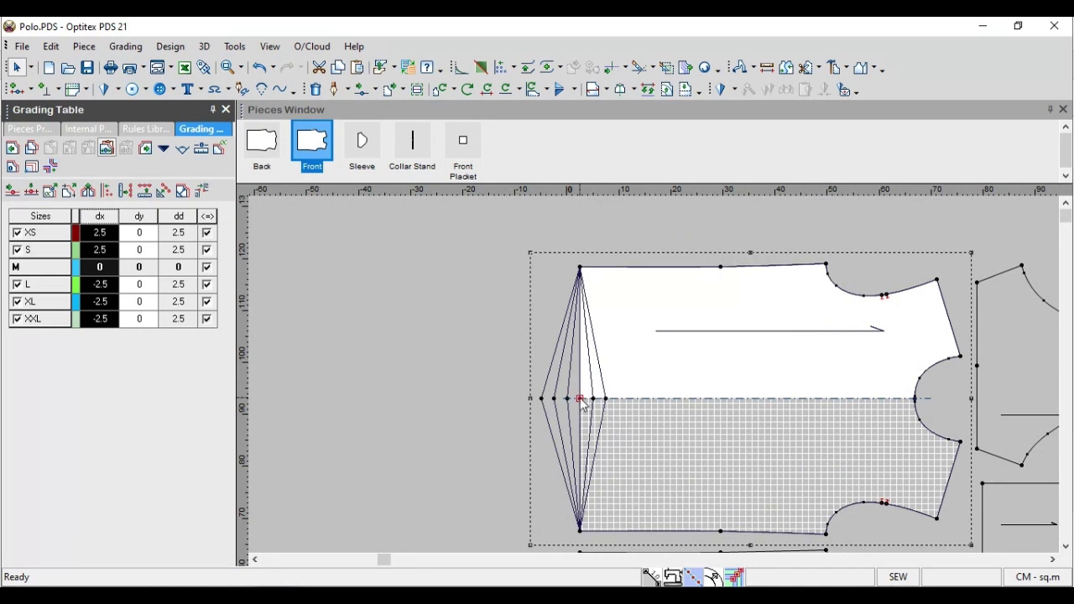
left_click(580, 399)
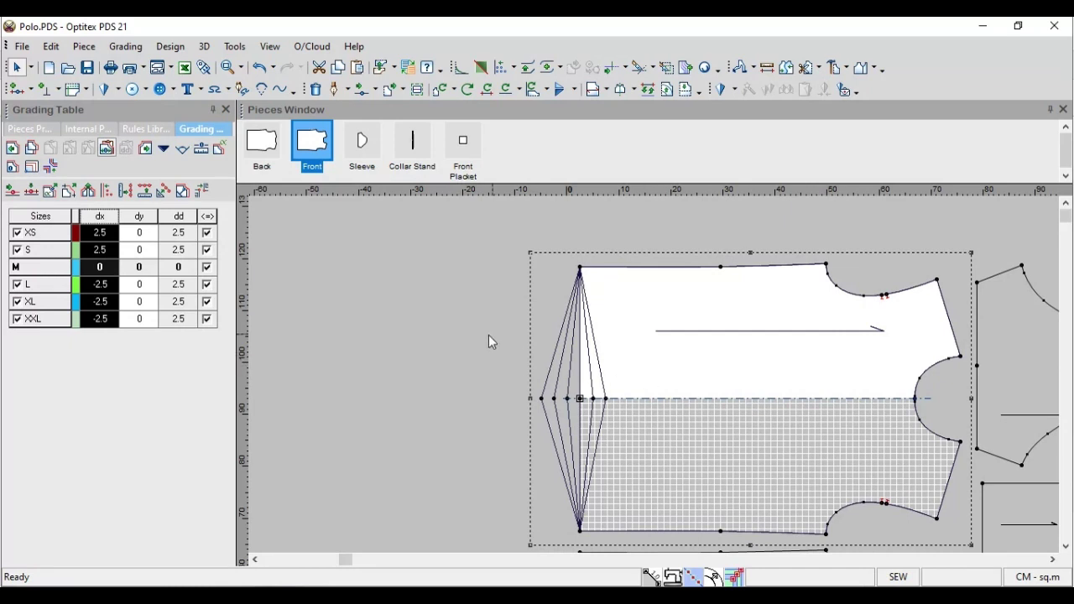
left_click(32, 149)
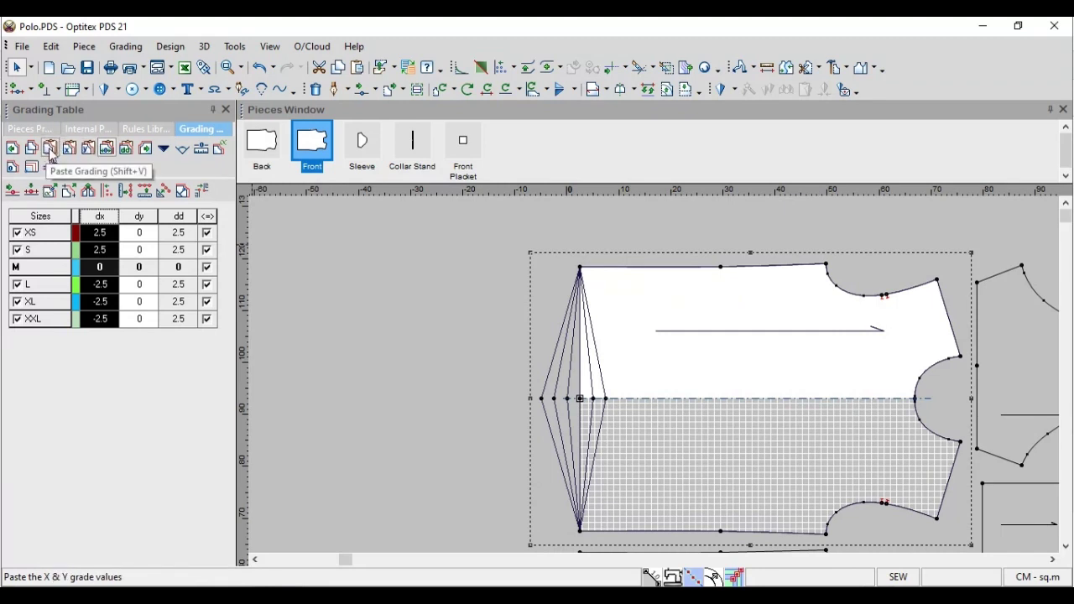
Paste the copied grading onto the front's left-edge points, X grading only on the top-left corner
left_click(51, 151)
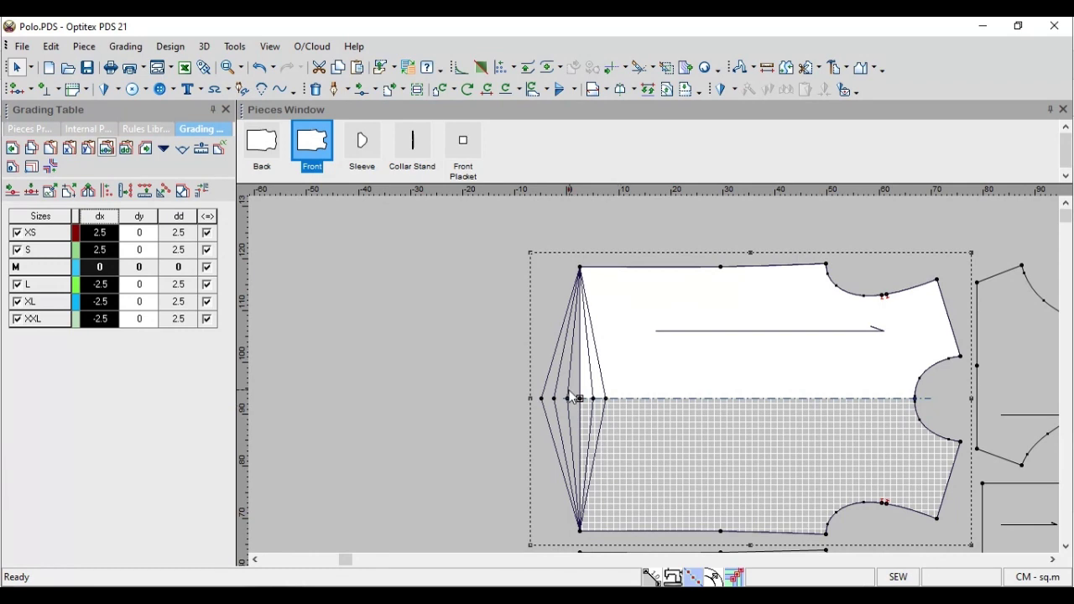
left_click(582, 395)
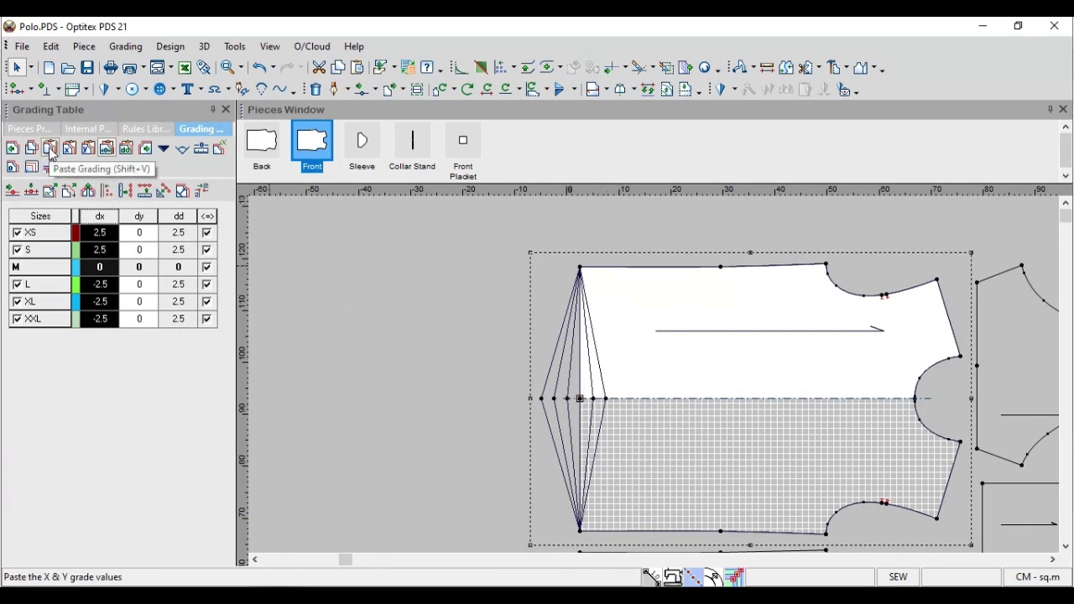
left_click(826, 266)
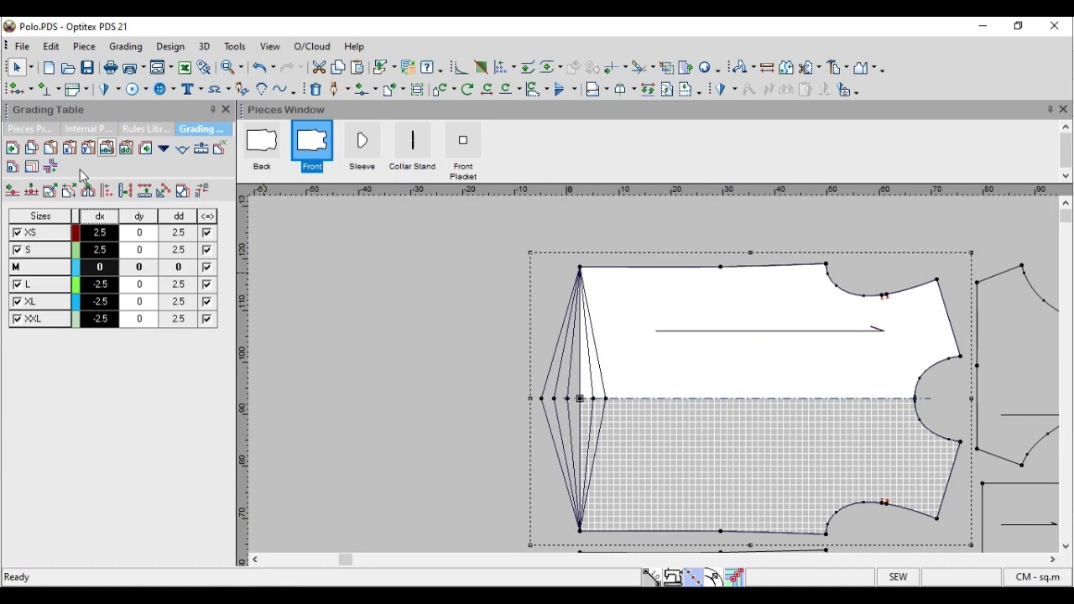
left_click(580, 267)
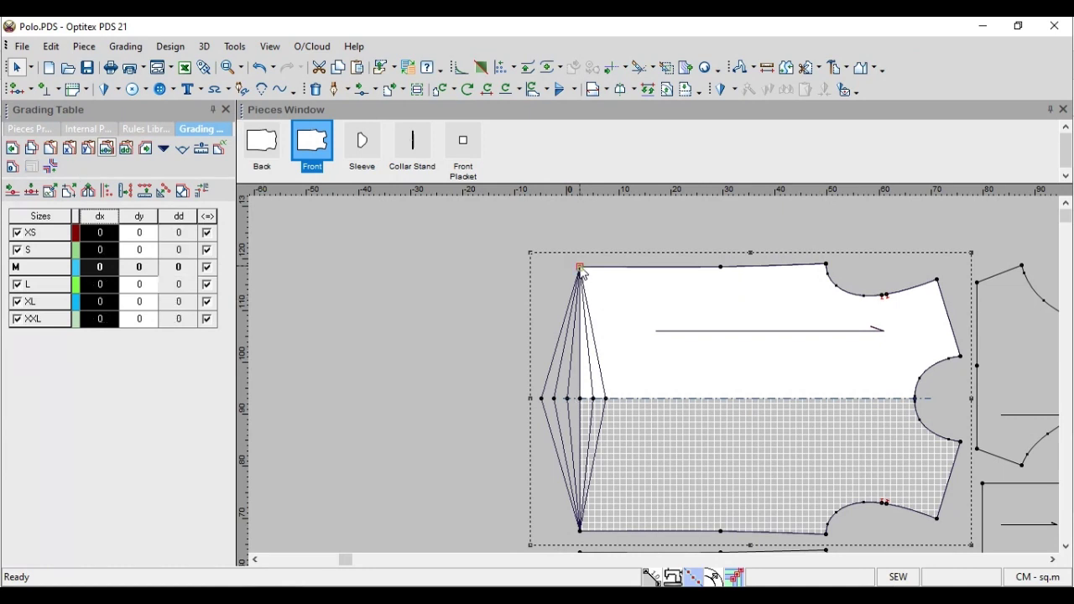
left_click(69, 148)
Paste the same grading onto the back piece's upper-left corner point
scroll(660, 378, "down", 3)
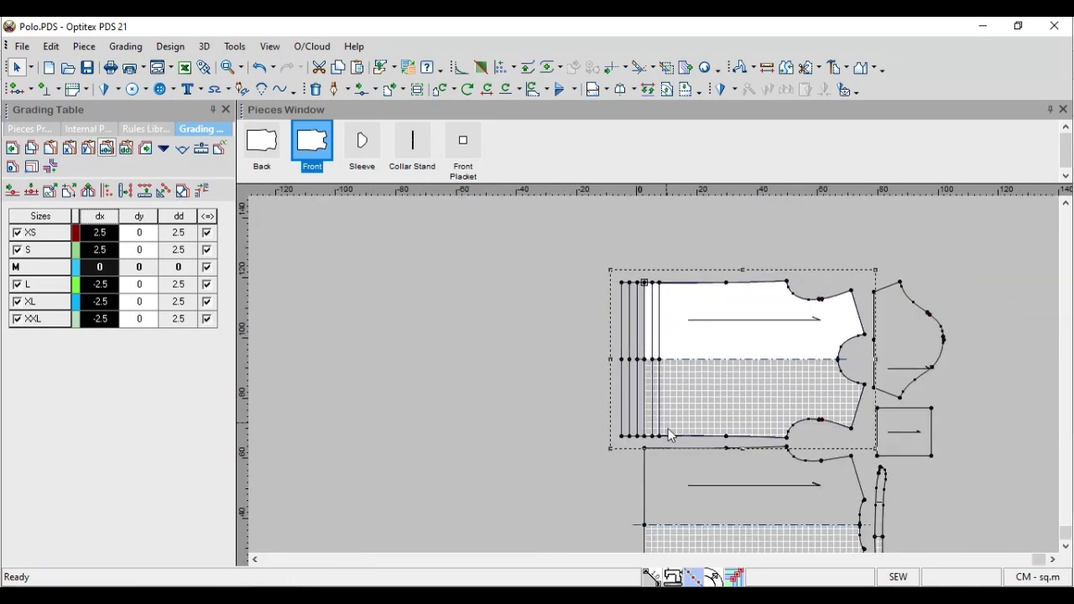
scroll(663, 403, "down", 3)
left_click(627, 412)
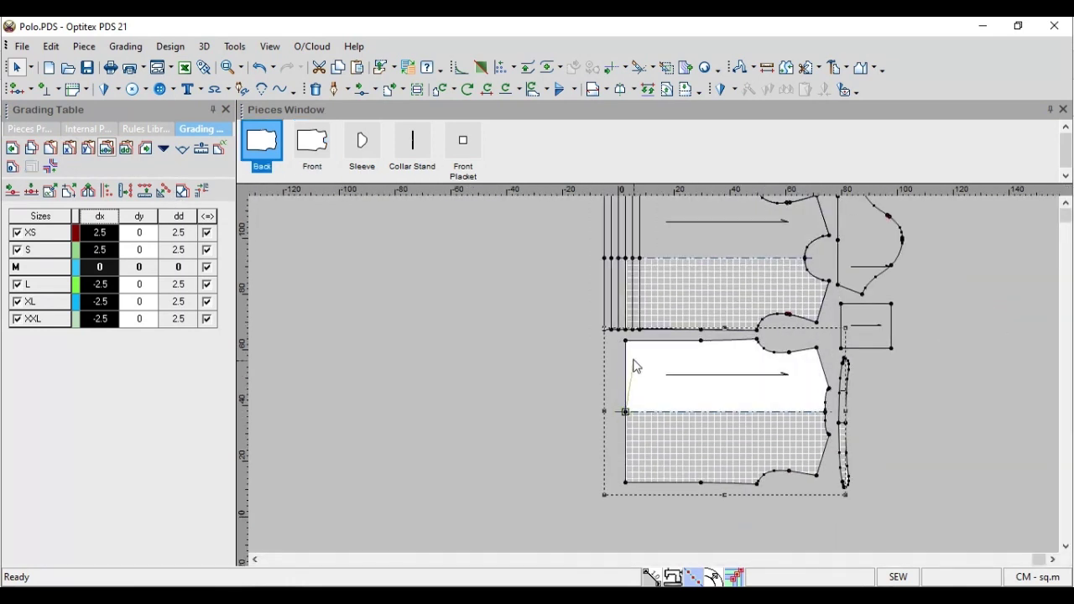
left_click(625, 341)
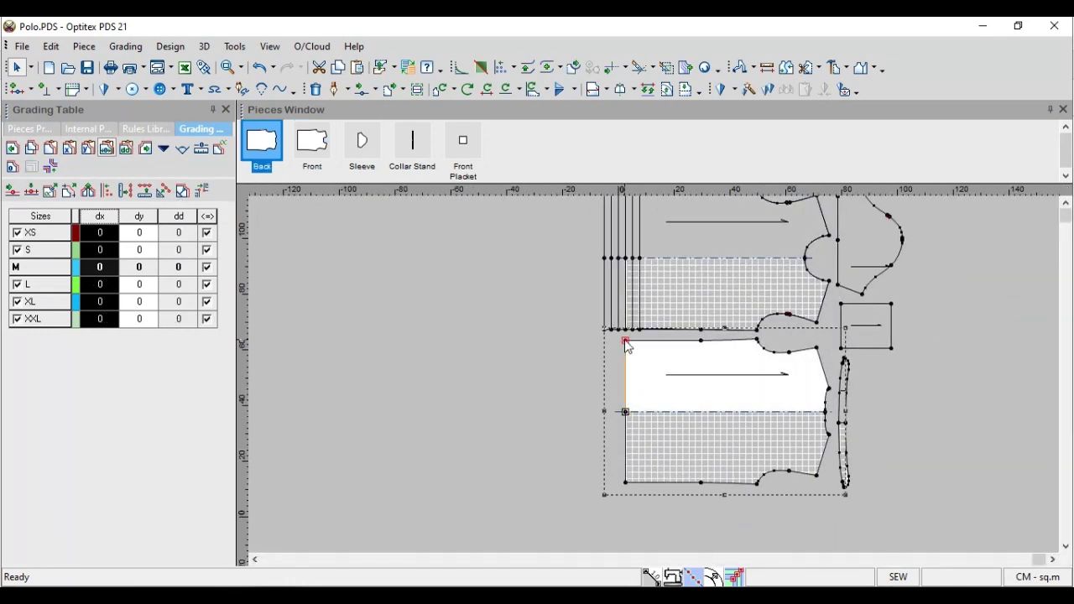
left_click(86, 151)
scroll(626, 339, "up", 2)
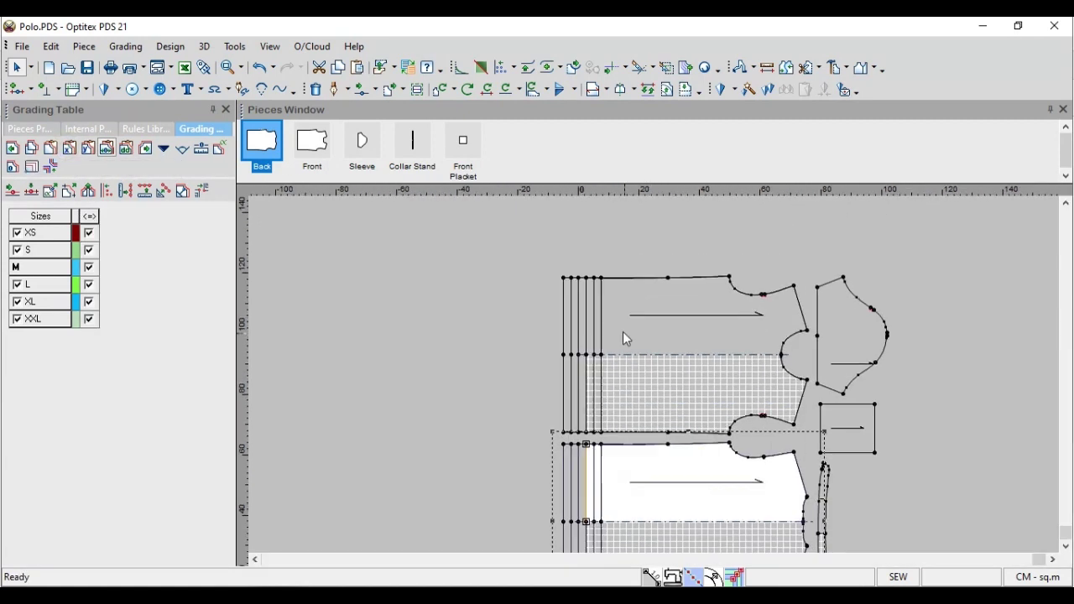
left_click(586, 279)
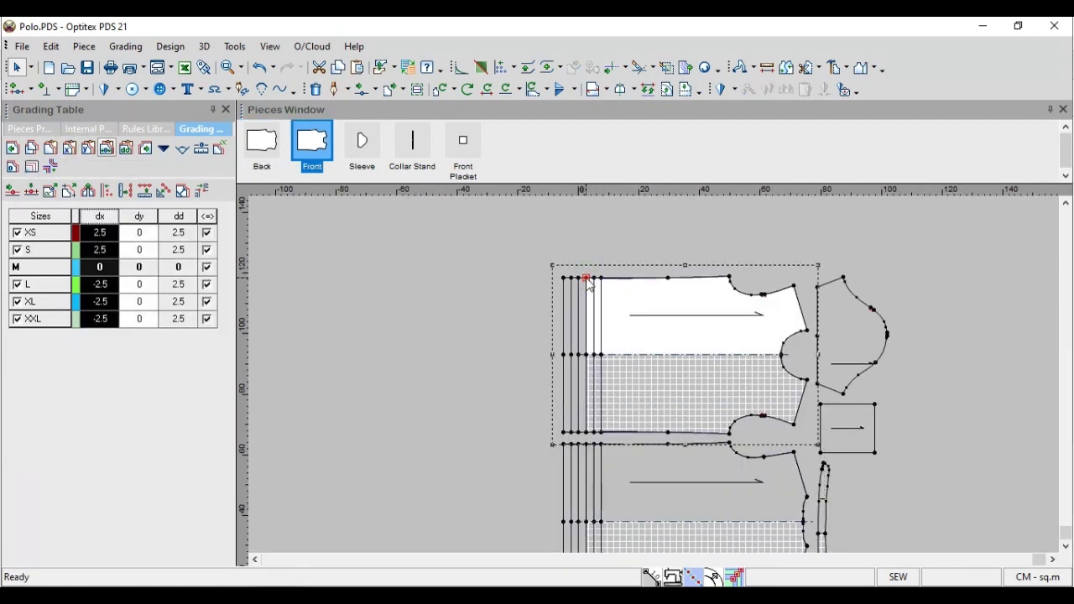
key("alt+Tab")
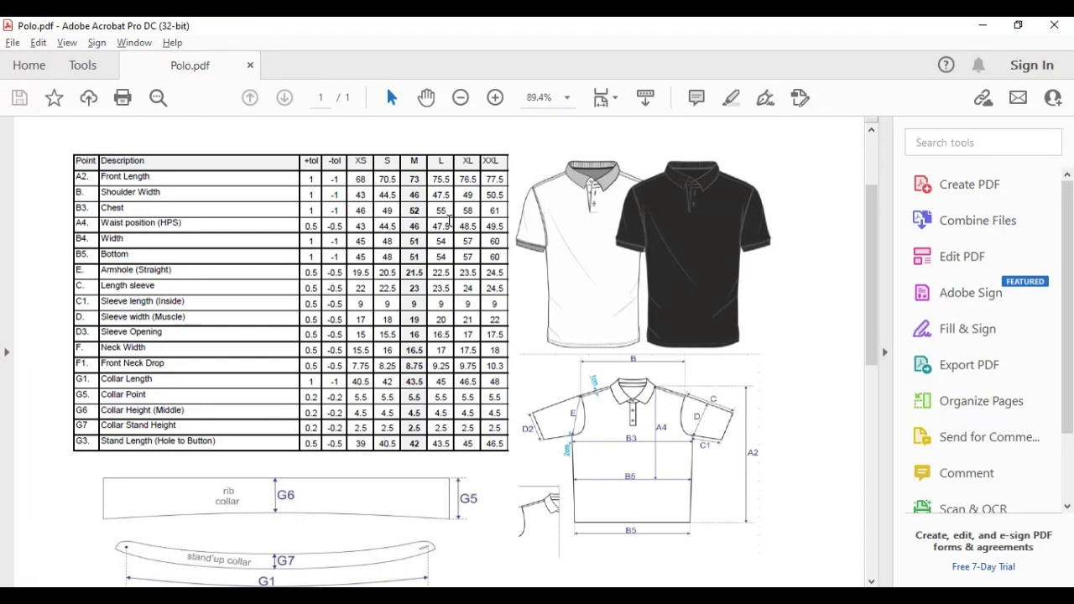
key("alt+Tab")
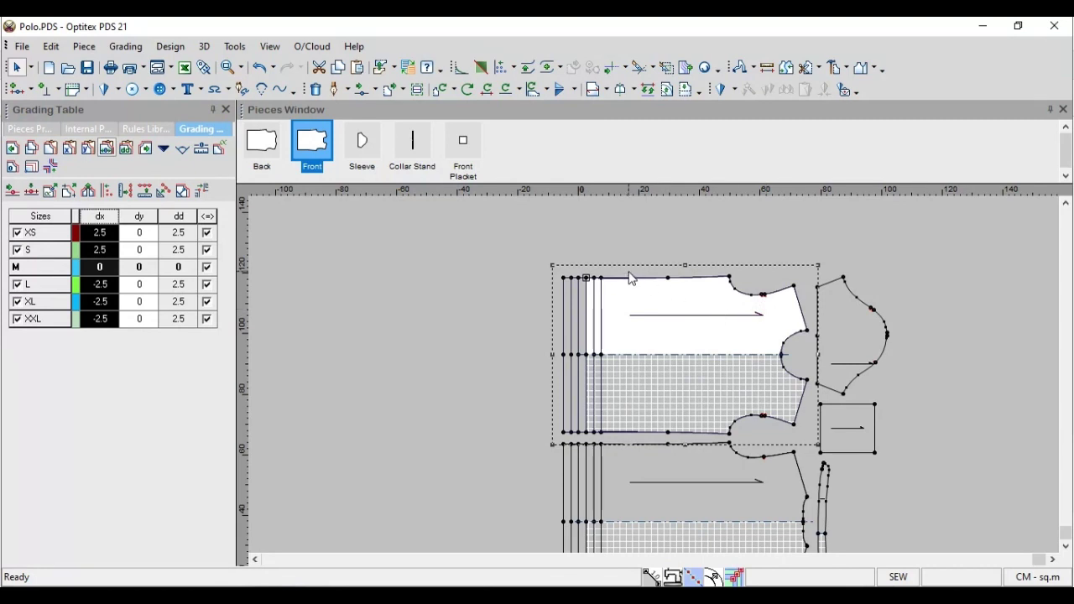
Fill the Front top-left corner's dy column: -1.5 for XS/S, 1.5 for L–XXL
left_click(587, 278)
left_click_drag(139, 233, 142, 320)
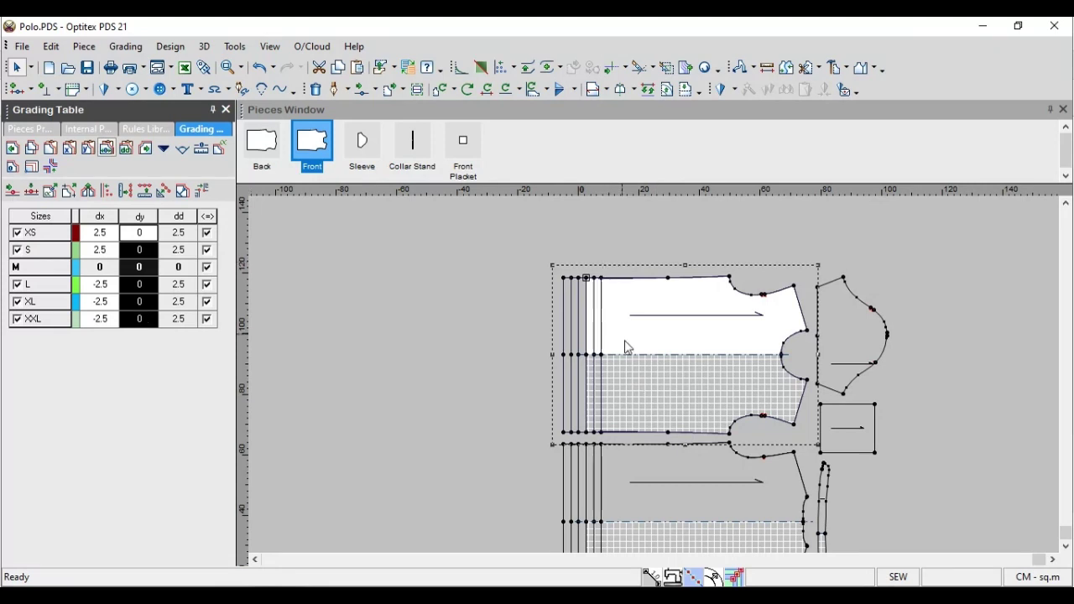
type("1.5")
key("Return")
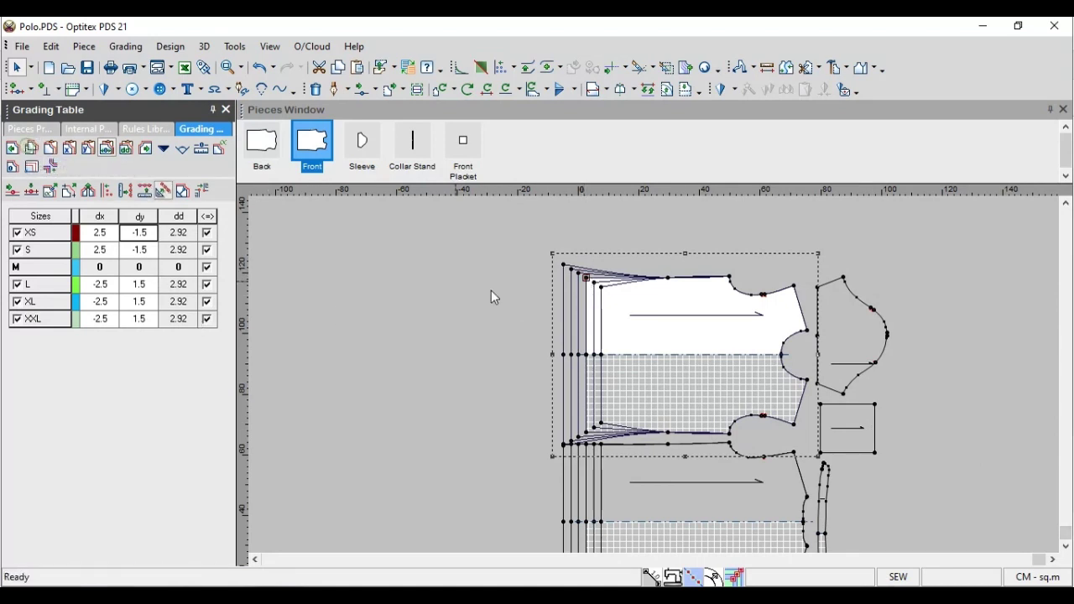
Copy the top-left point's grading and paste the Y grade onto the front's top-edge points
left_click(31, 149)
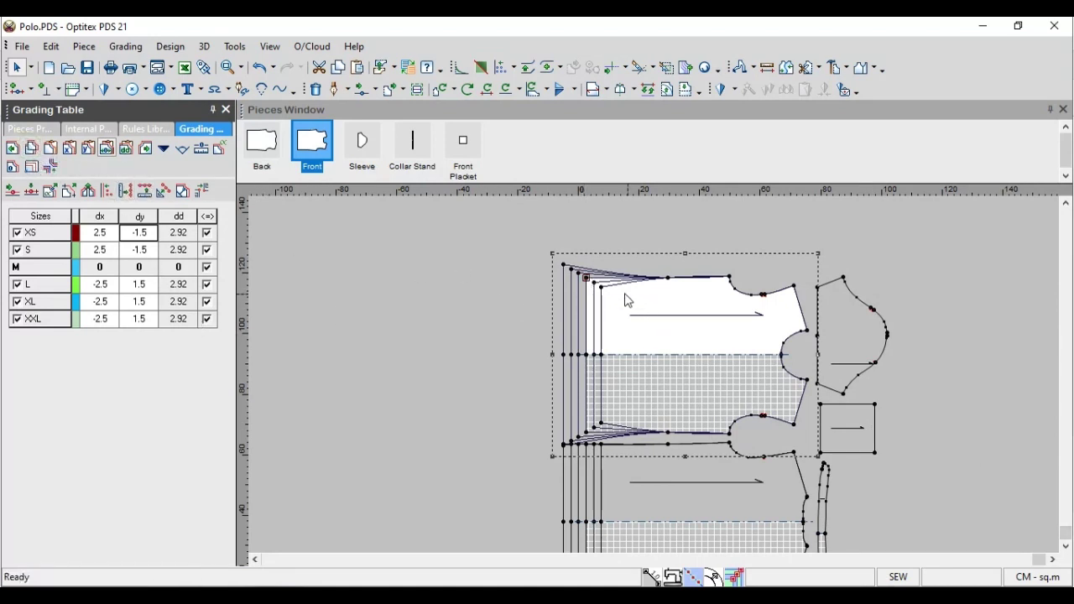
left_click(585, 278)
left_click(729, 277)
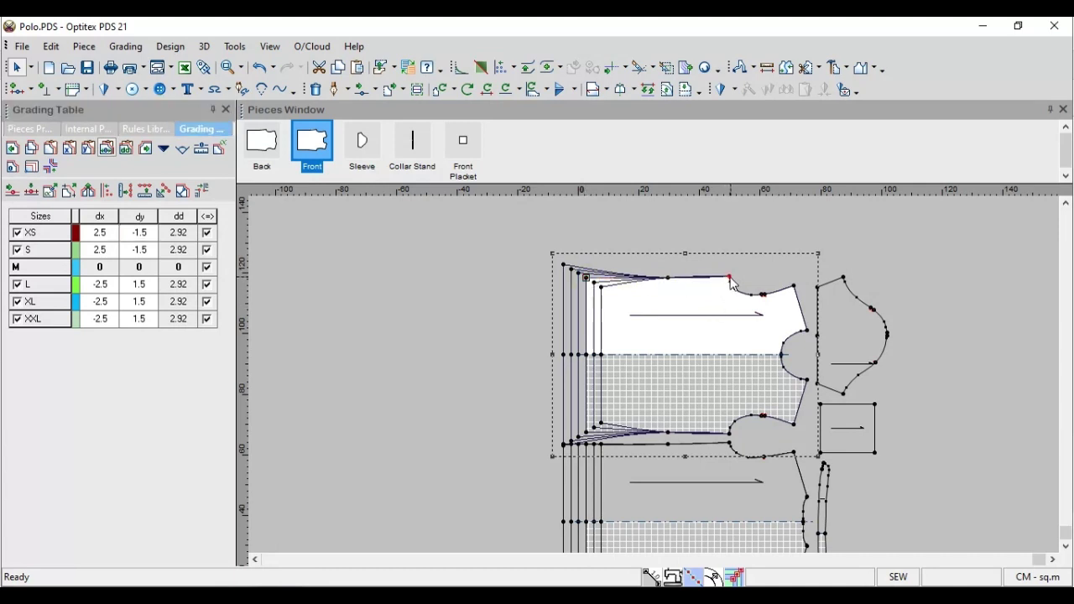
left_click(729, 278)
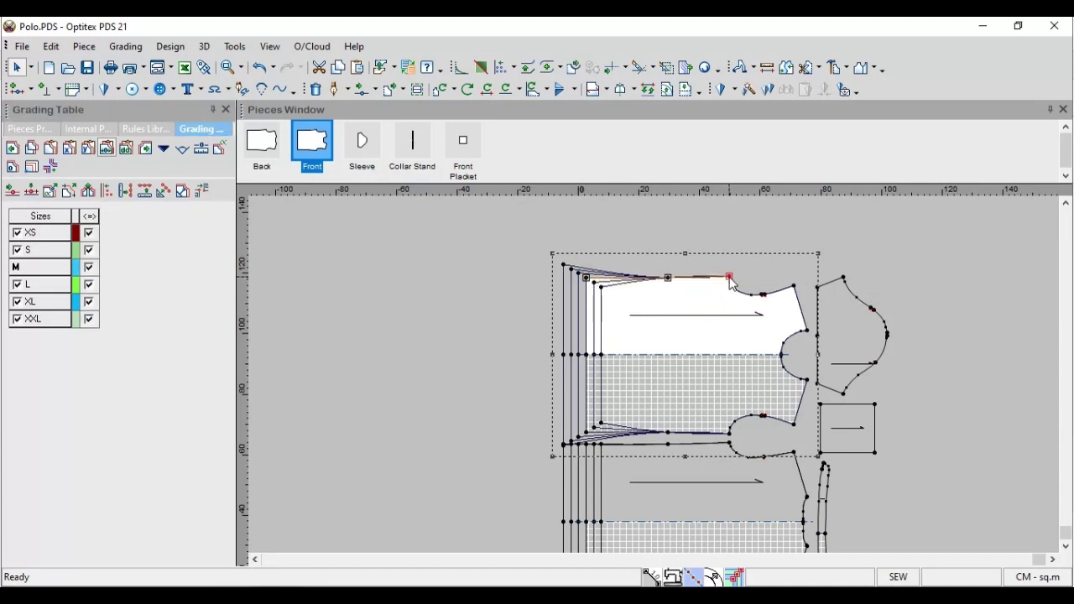
left_click(87, 149)
Paste the X grade onto the back piece's top-edge points
left_click_drag(612, 485, 613, 463)
left_click(590, 445)
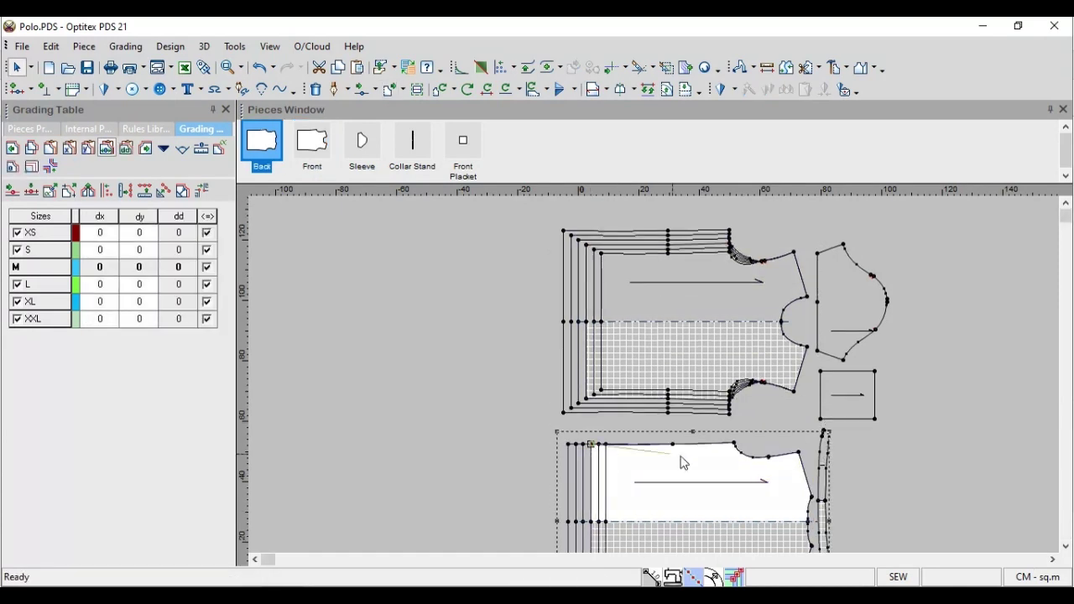
left_click(735, 445)
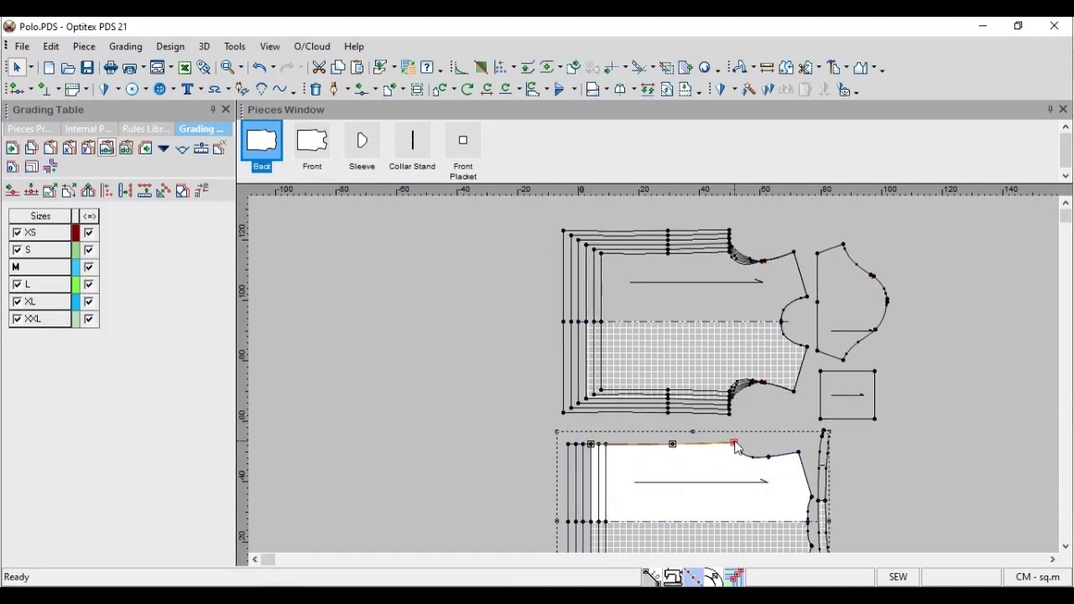
left_click(70, 149)
Deselect, lay out the pieces, and save Polo.PDS
left_click(486, 377)
left_click(486, 376)
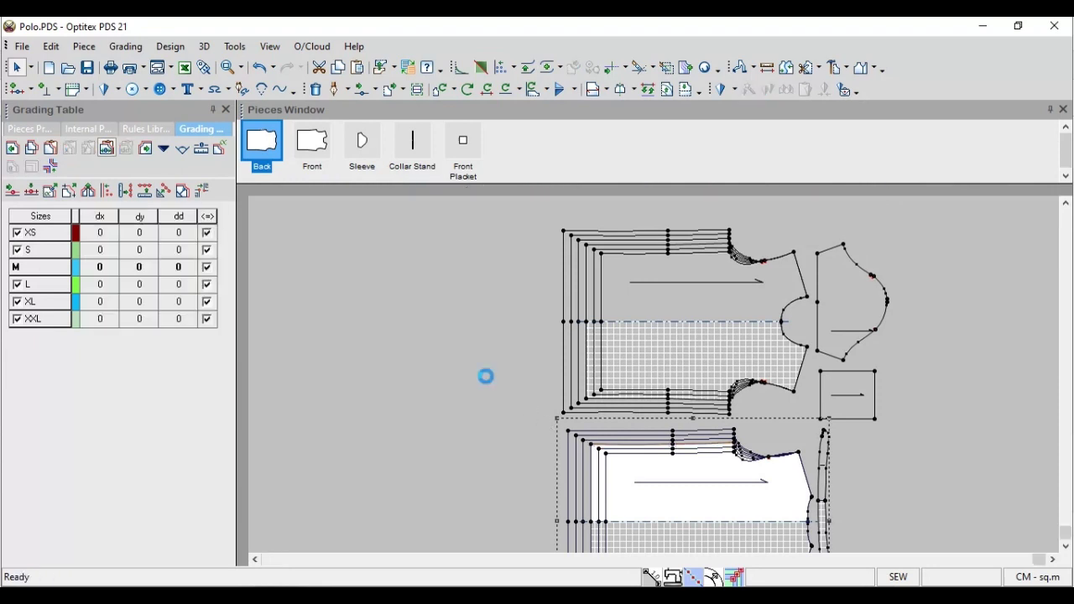
left_click(486, 376)
key("ctrl+s")
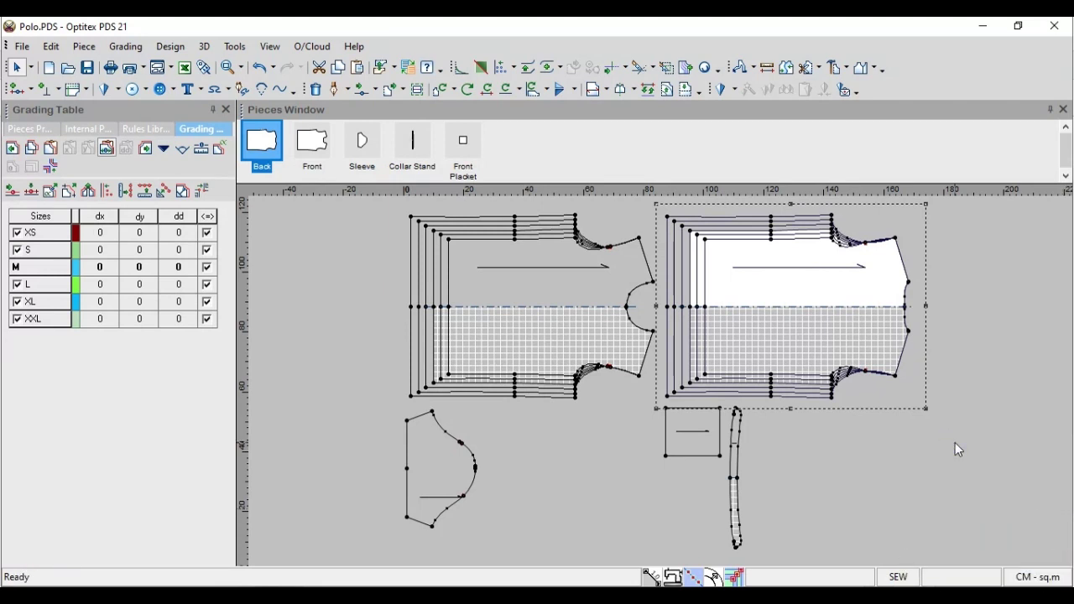
Make the Front's mid-neckline point a curve point with grading turned off
scroll(616, 247, "up", 2)
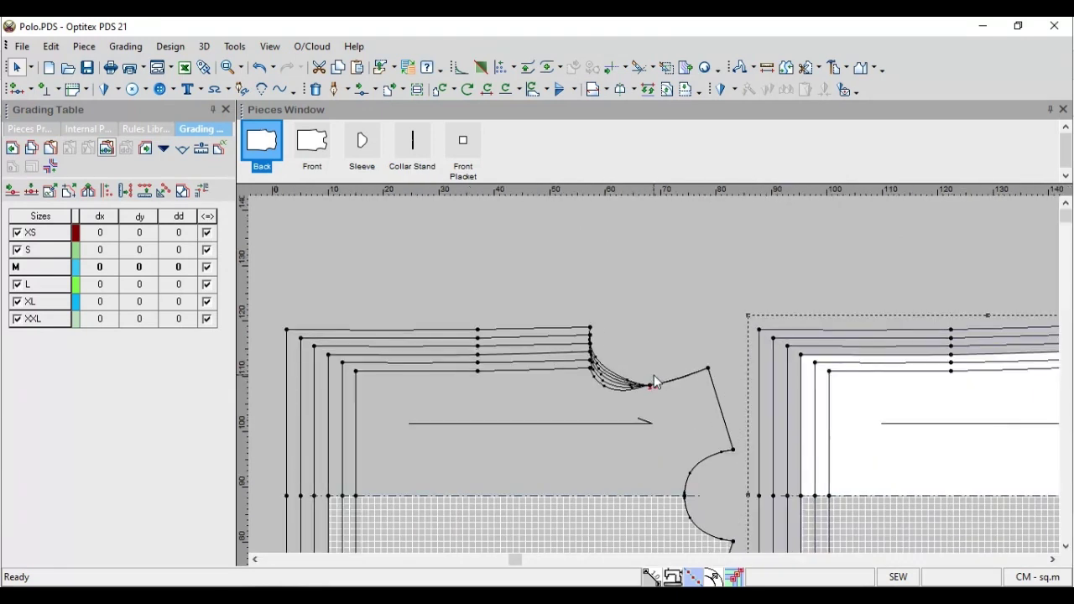
scroll(654, 377, "up", 2)
left_click(669, 408)
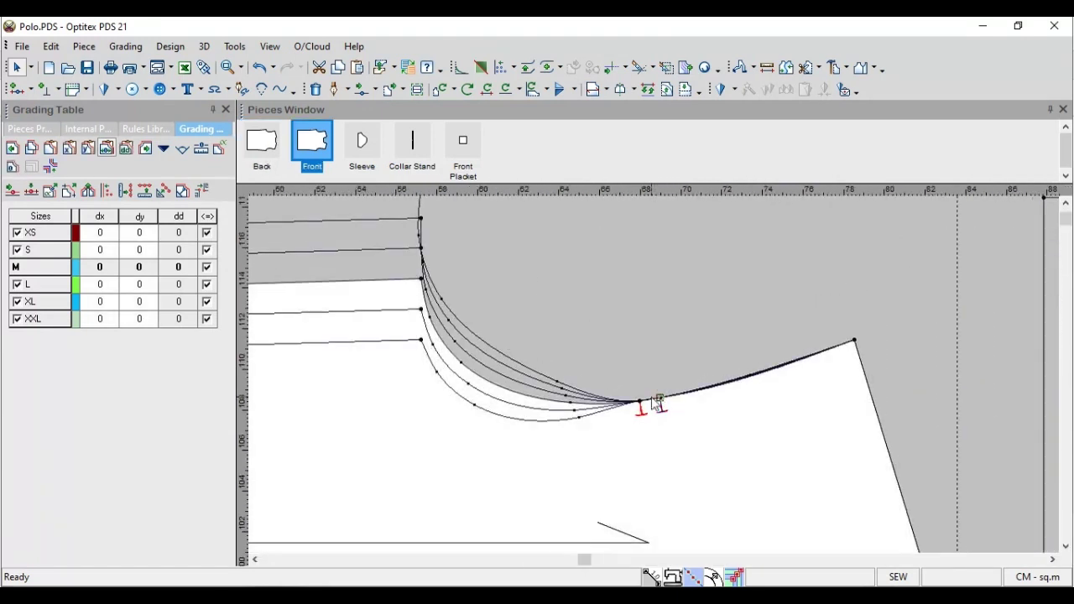
left_click(640, 404)
double_click(640, 404)
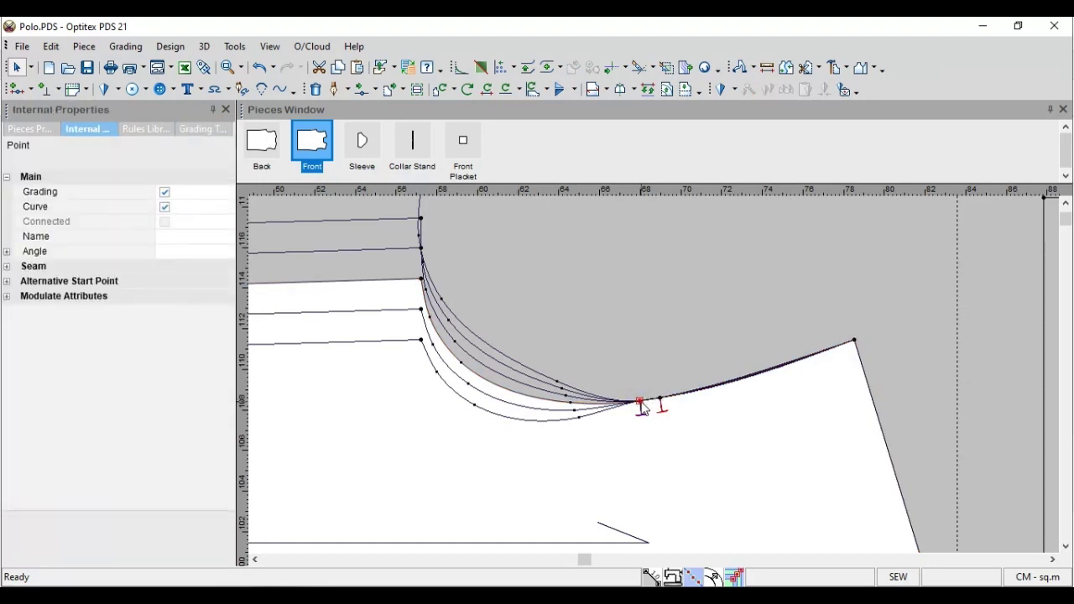
left_click(165, 205)
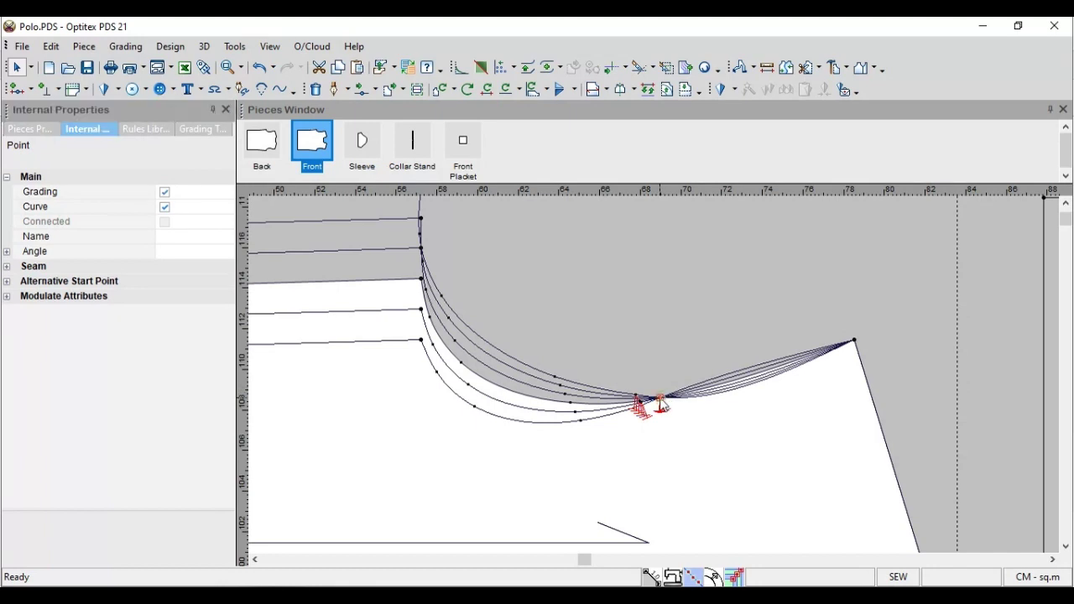
left_click(165, 191)
Turn off grading on the Back's matching mid-neckline point
scroll(659, 367, "down", 3)
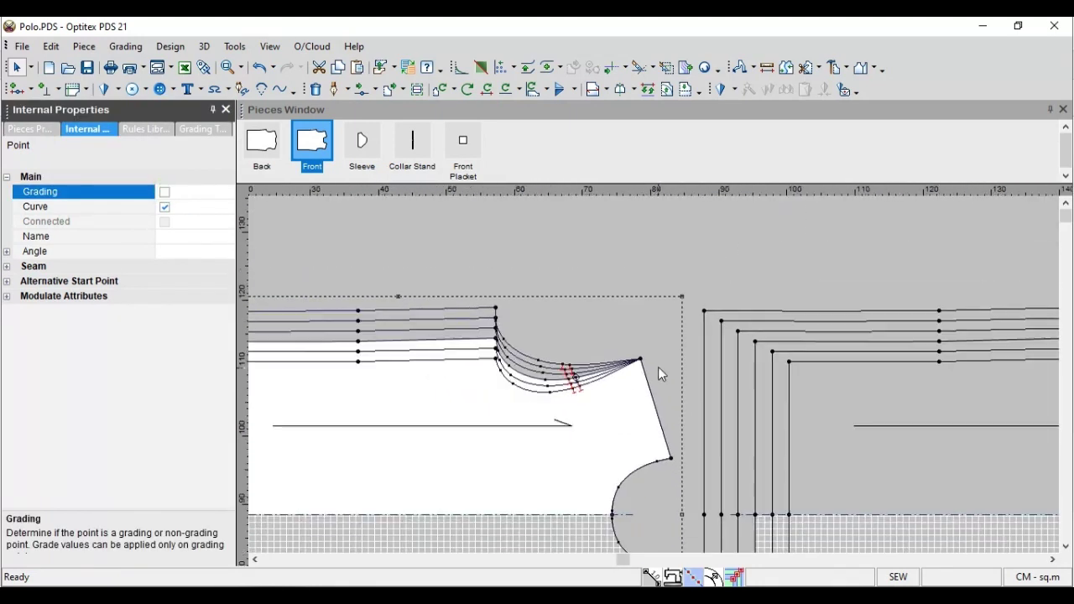
scroll(658, 367, "down", 2)
scroll(654, 375, "up", 3)
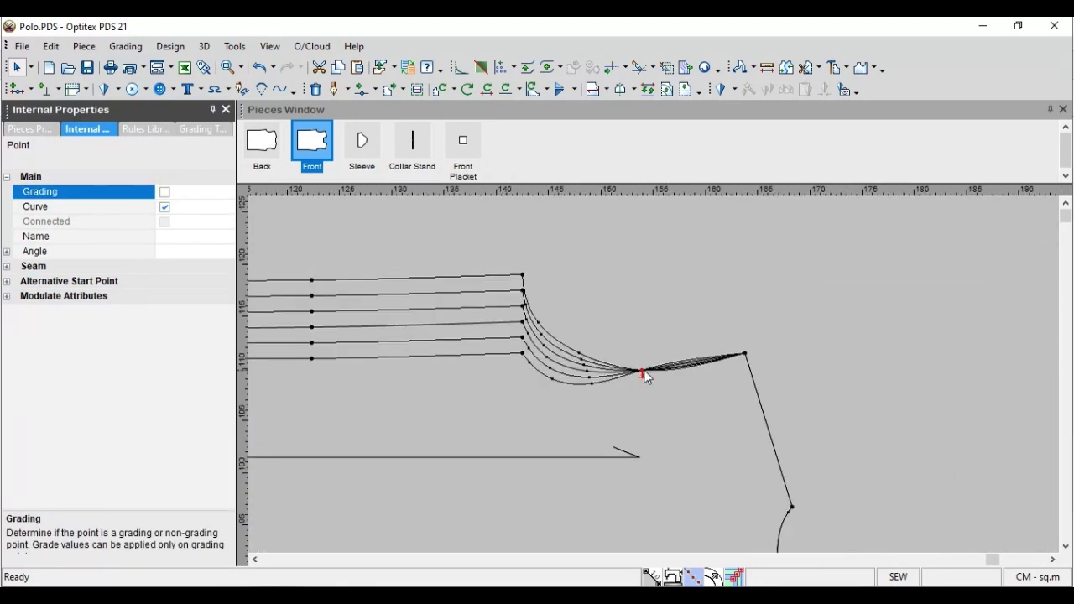
left_click(164, 192)
left_click(165, 193)
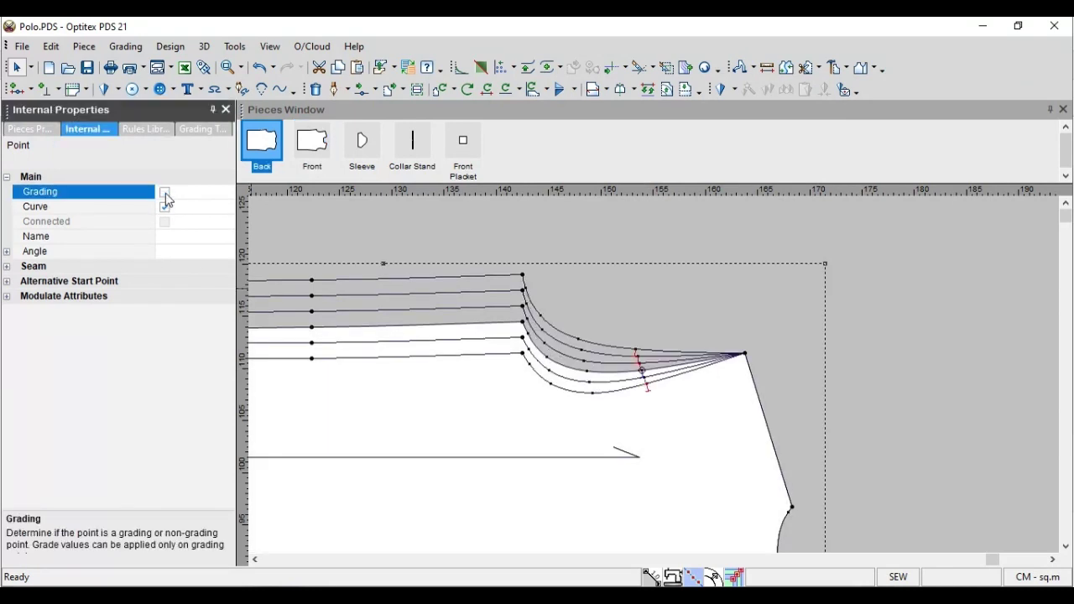
scroll(659, 377, "down", 3)
left_click(426, 331)
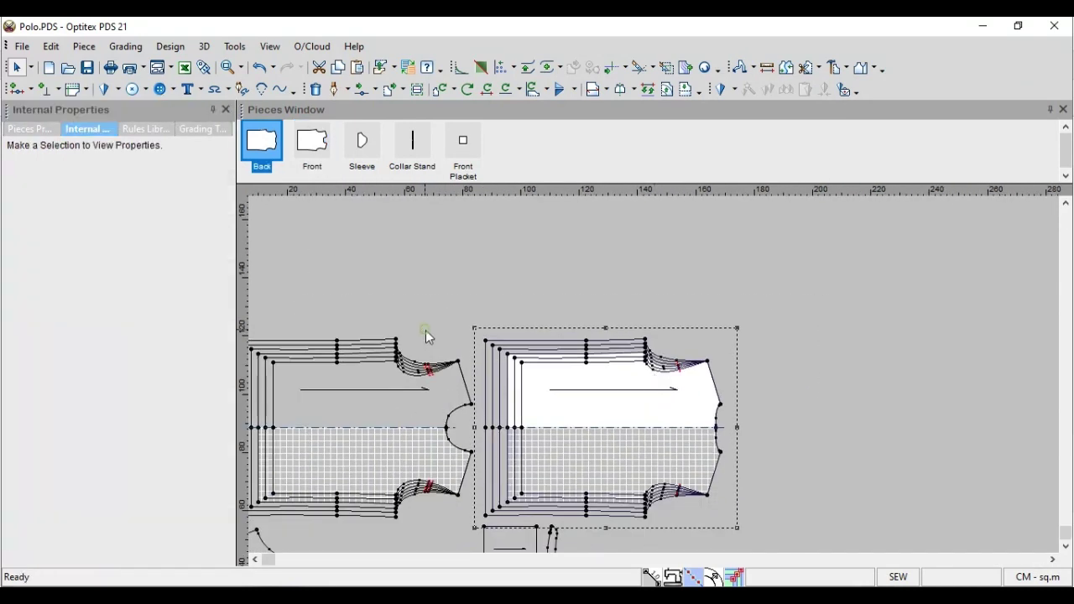
Check the M–XXL Shoulder Width values in the Polo.pdf size chart
key("alt+Tab")
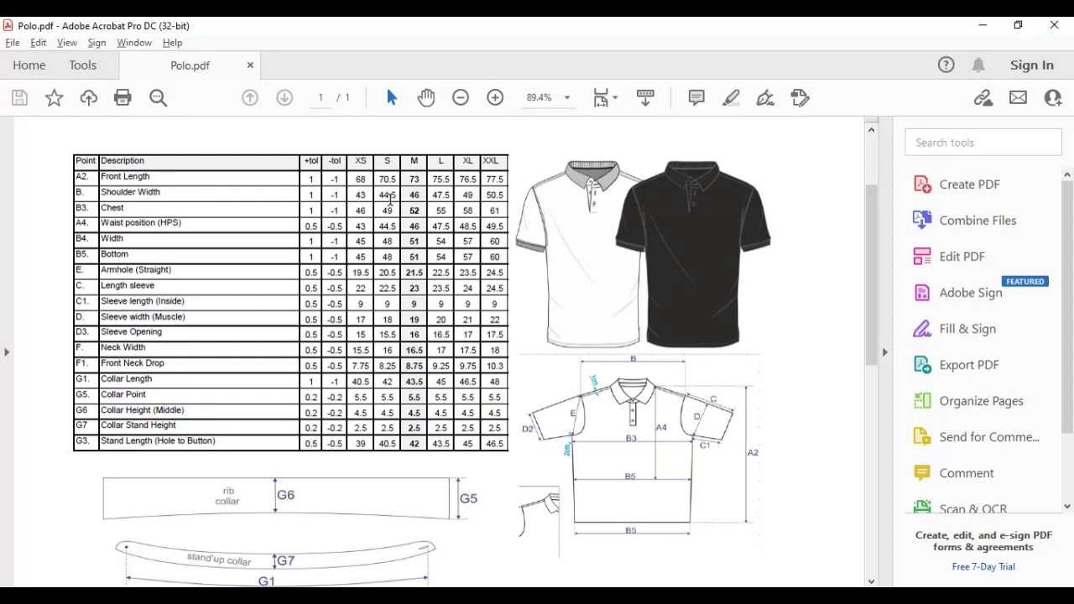
left_click_drag(410, 195, 505, 201)
key("alt+Tab")
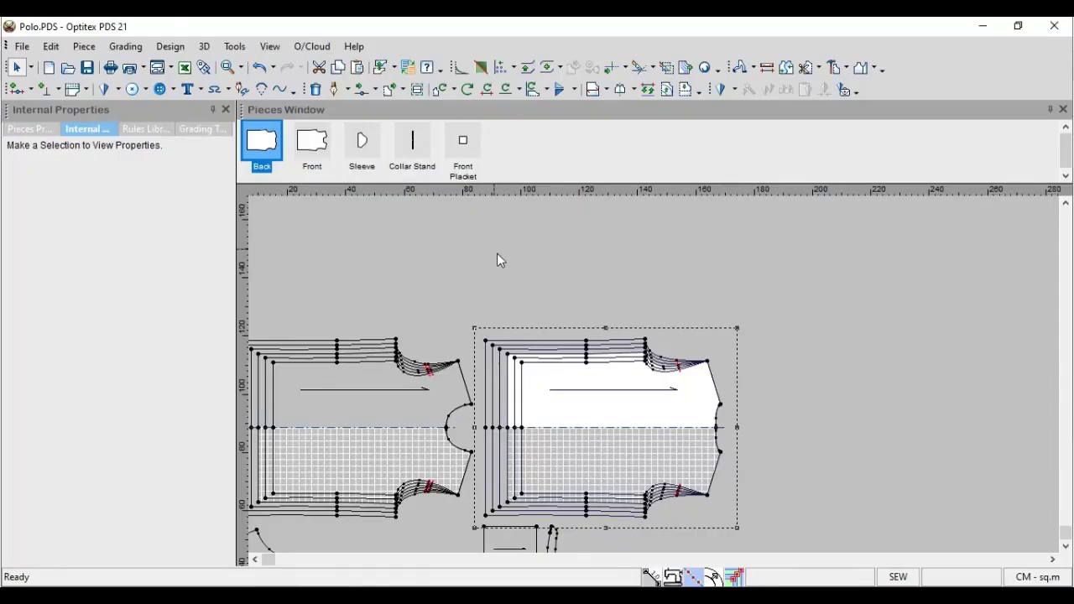
Grade the Front shoulder-neck point dy -0.75 across all sizes
scroll(661, 352, "up", 2)
scroll(661, 353, "up", 2)
left_click(703, 366)
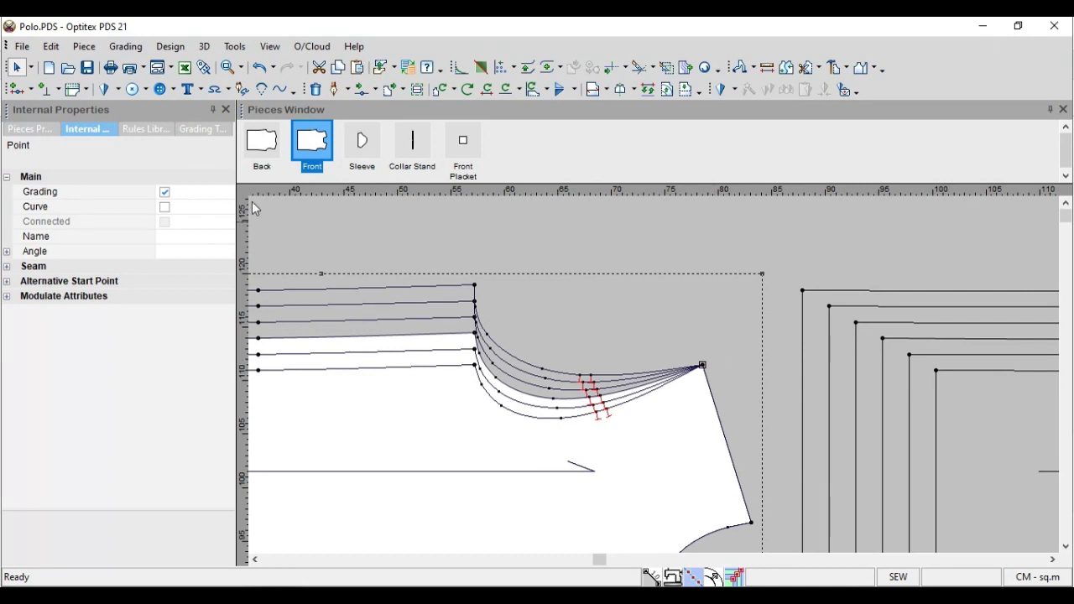
left_click(203, 130)
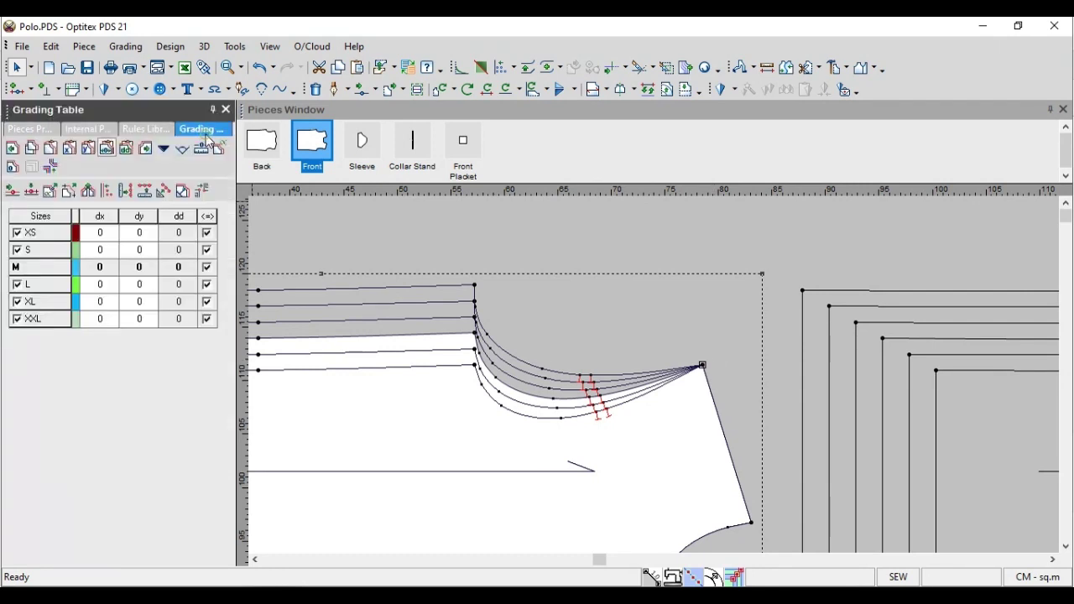
left_click_drag(151, 237, 155, 335)
type("-0.75")
key("Return")
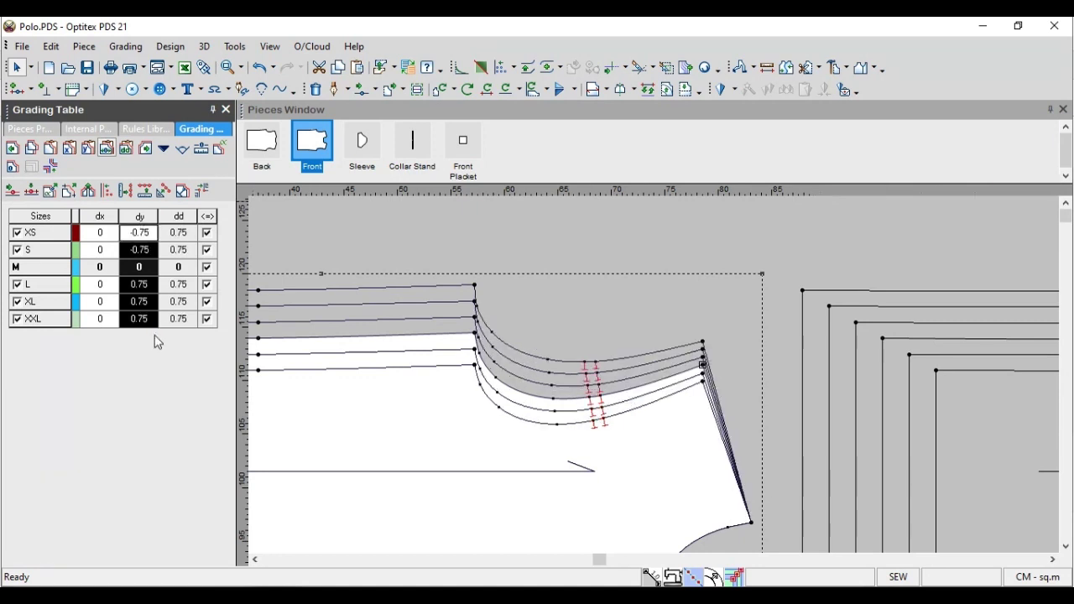
Paste the same Y grade onto the Back's shoulder-neck point
scroll(554, 369, "down", 1)
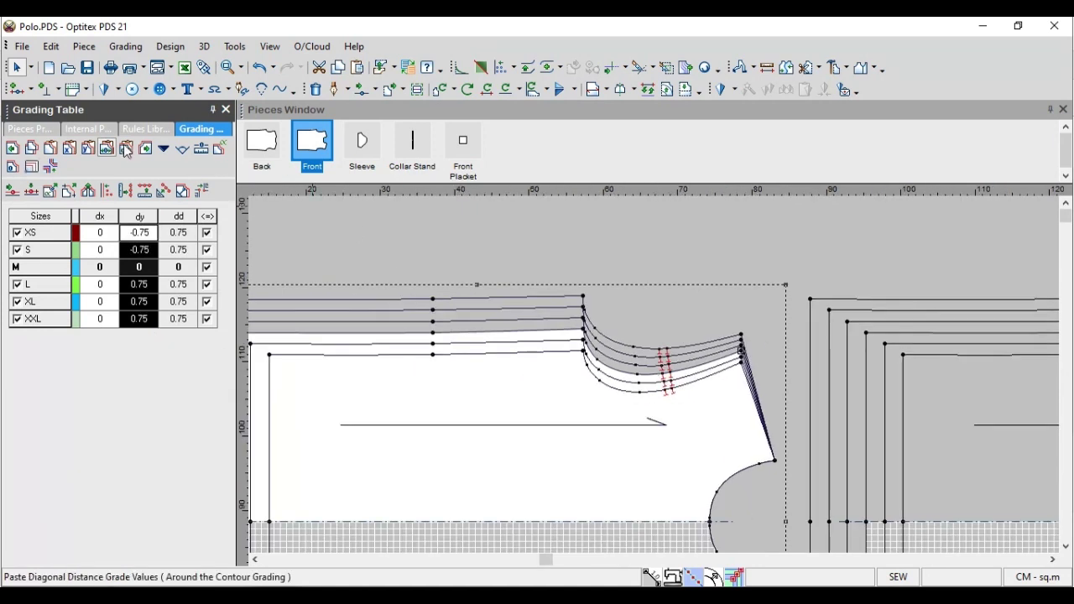
scroll(588, 378, "down", 1)
scroll(655, 376, "right", 3)
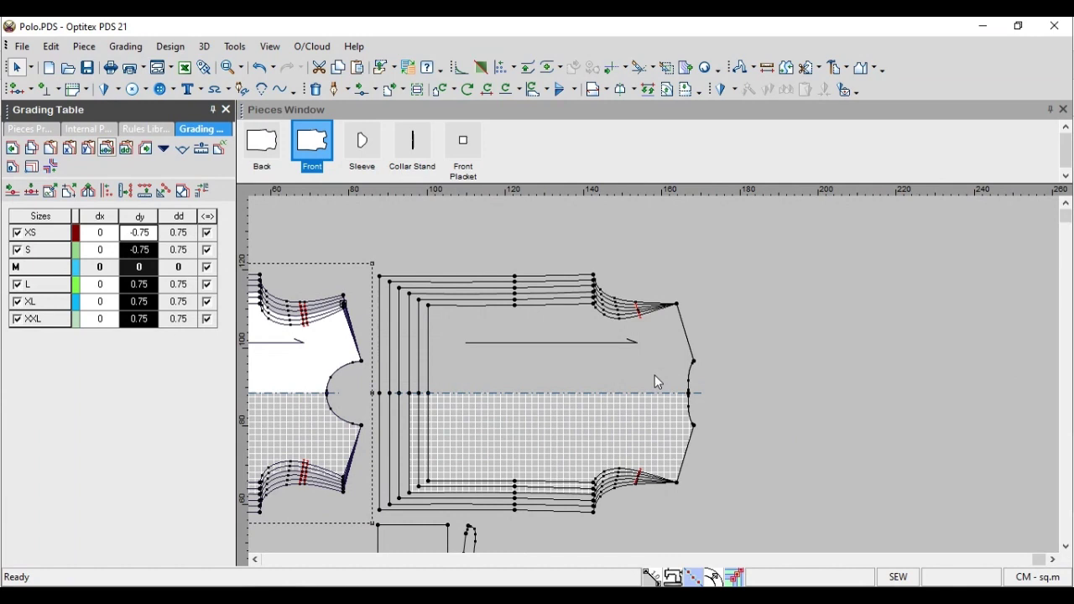
left_click(677, 305)
left_click(88, 147)
key("alt+Tab")
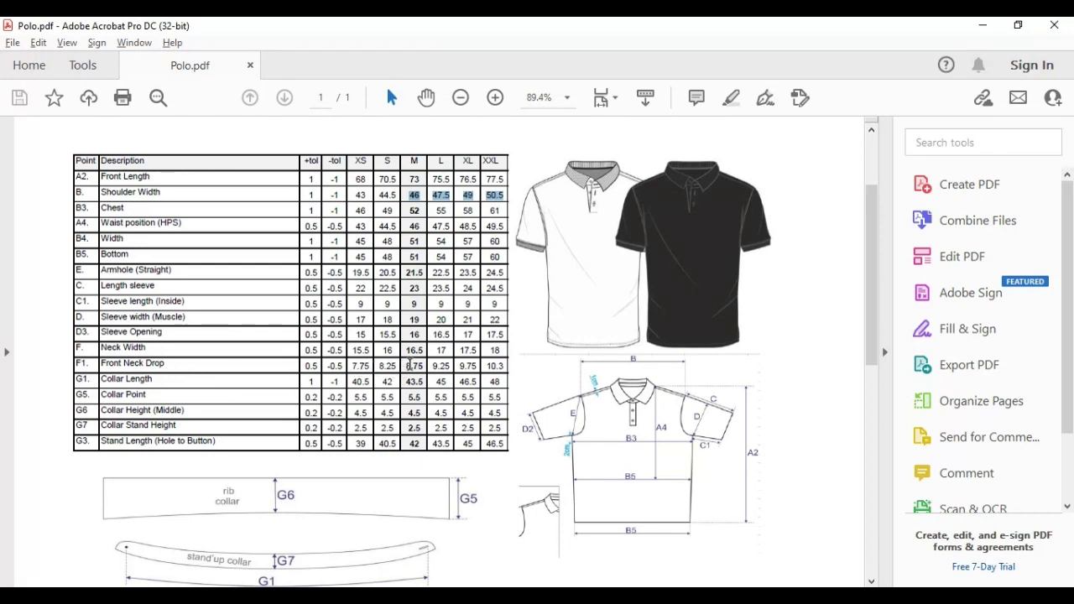
key("alt+Tab")
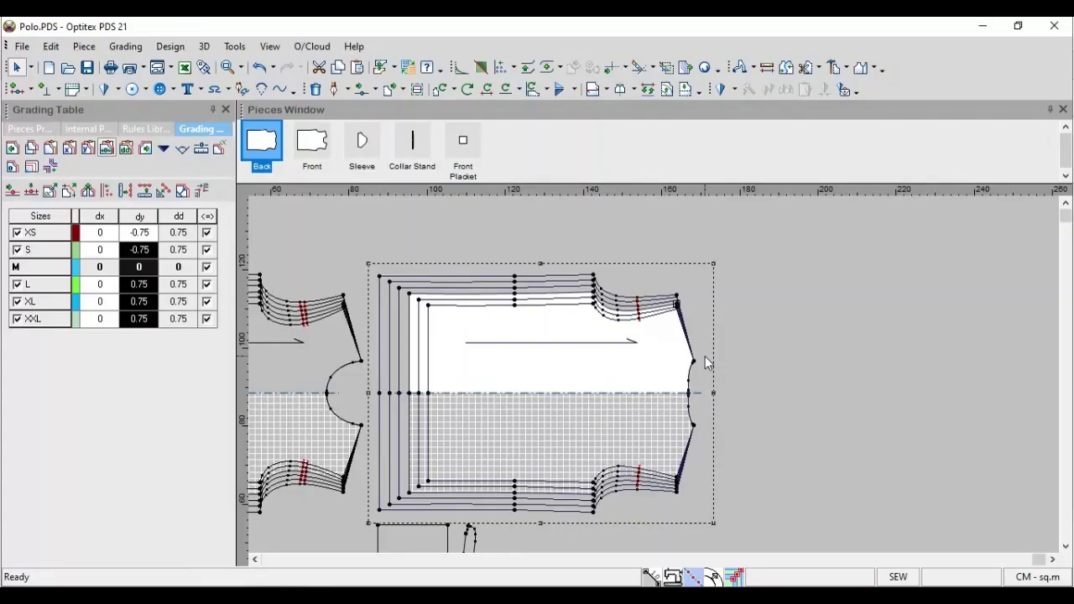
Grade the Front's upper armhole point dy -0.25 across all sizes
left_click(363, 365)
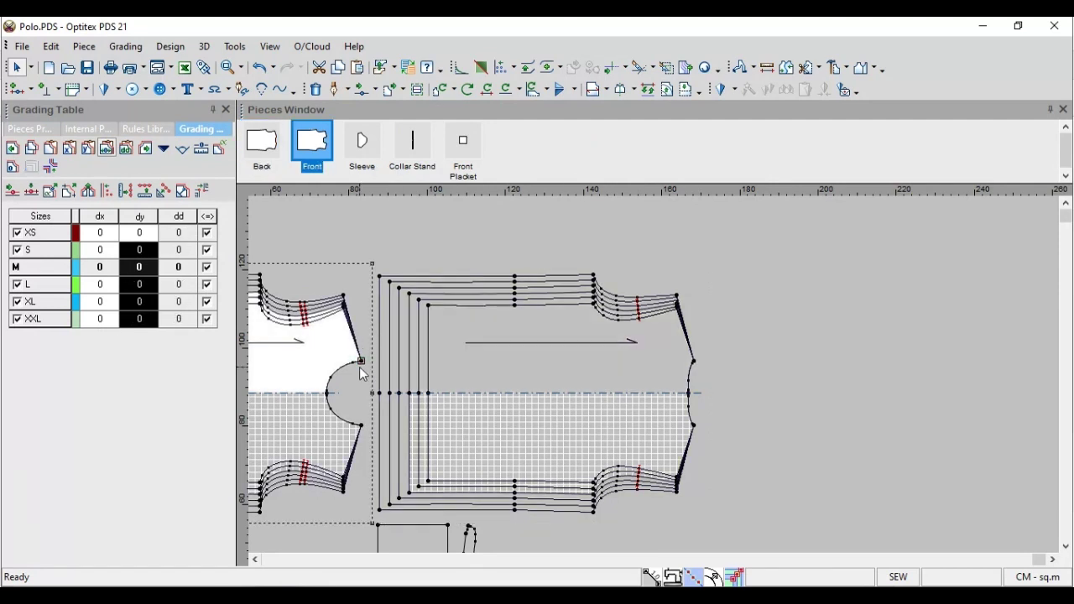
scroll(363, 365, "up", 3)
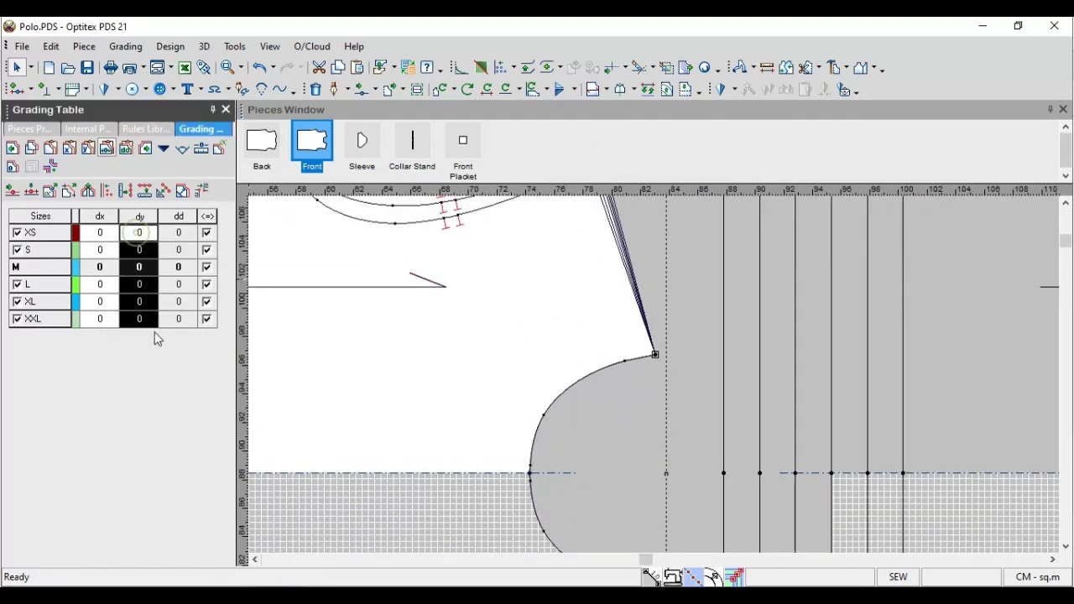
type("-0.25")
key("Return")
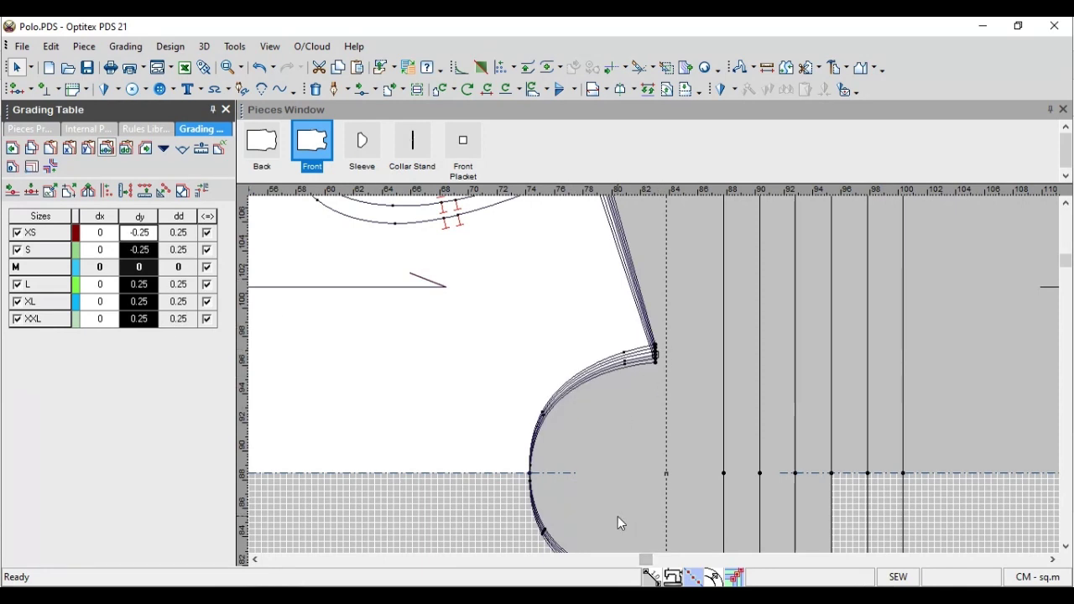
scroll(638, 445, "down", 2)
scroll(654, 376, "up", 1)
Grade the deepest Front armhole point dx 0.5 across all sizes
left_click(561, 349)
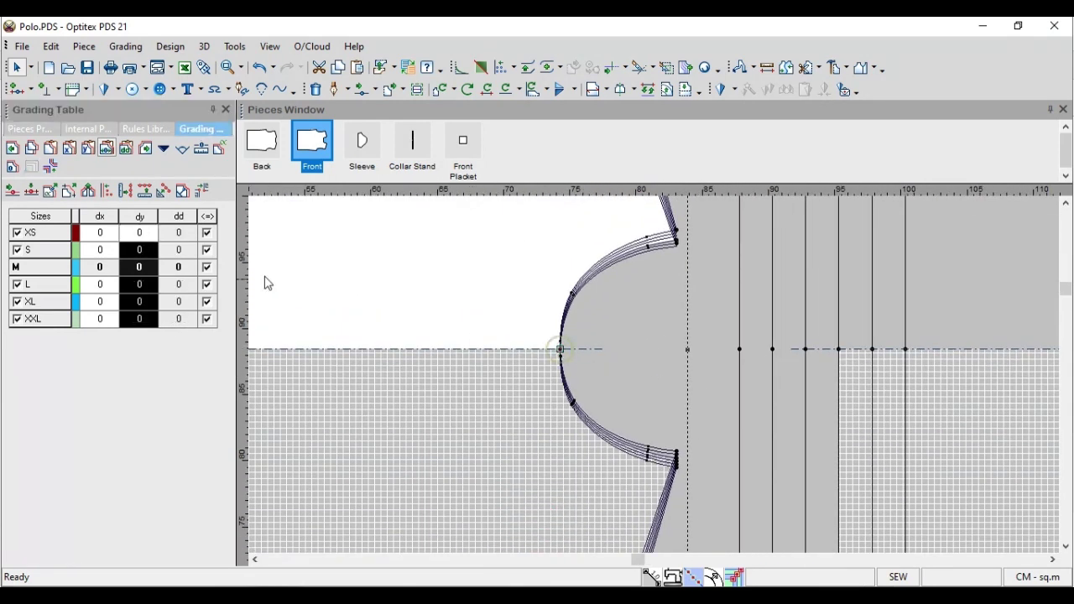
left_click_drag(108, 236, 111, 319)
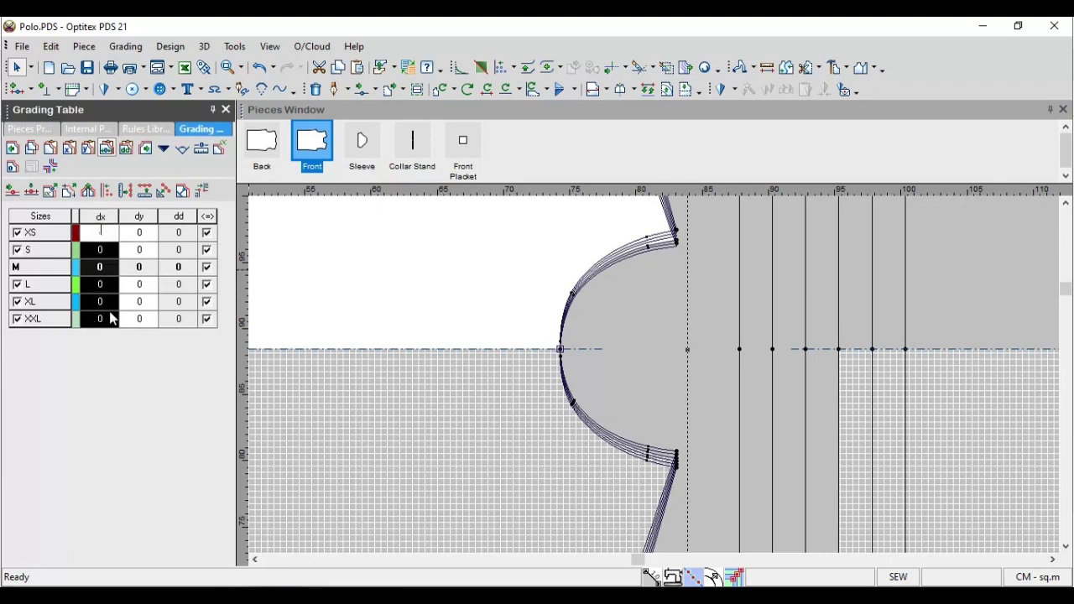
type(".5")
key("Return")
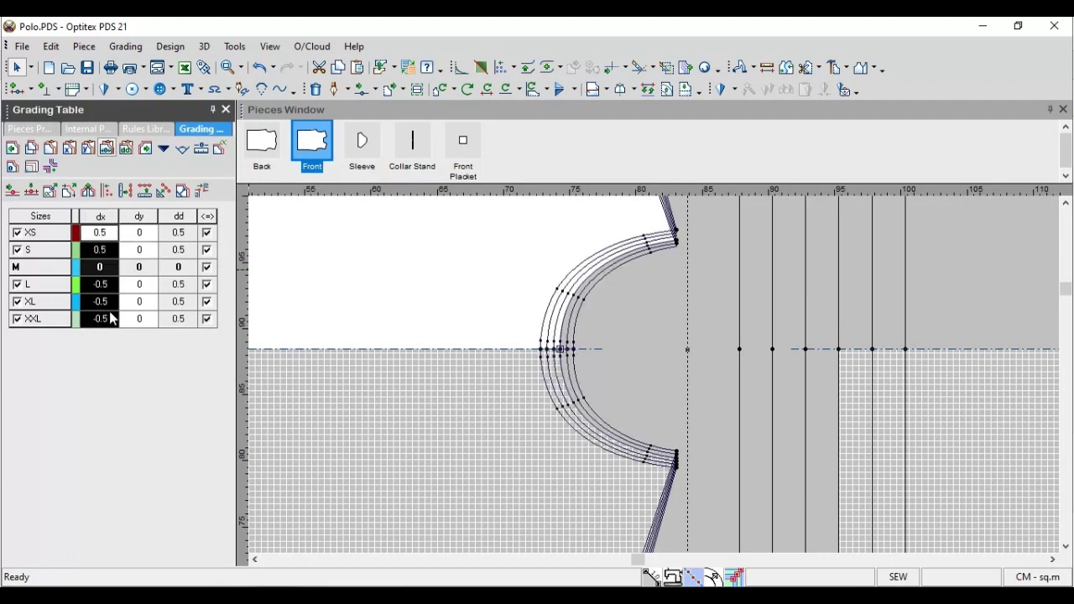
scroll(677, 376, "down", 3)
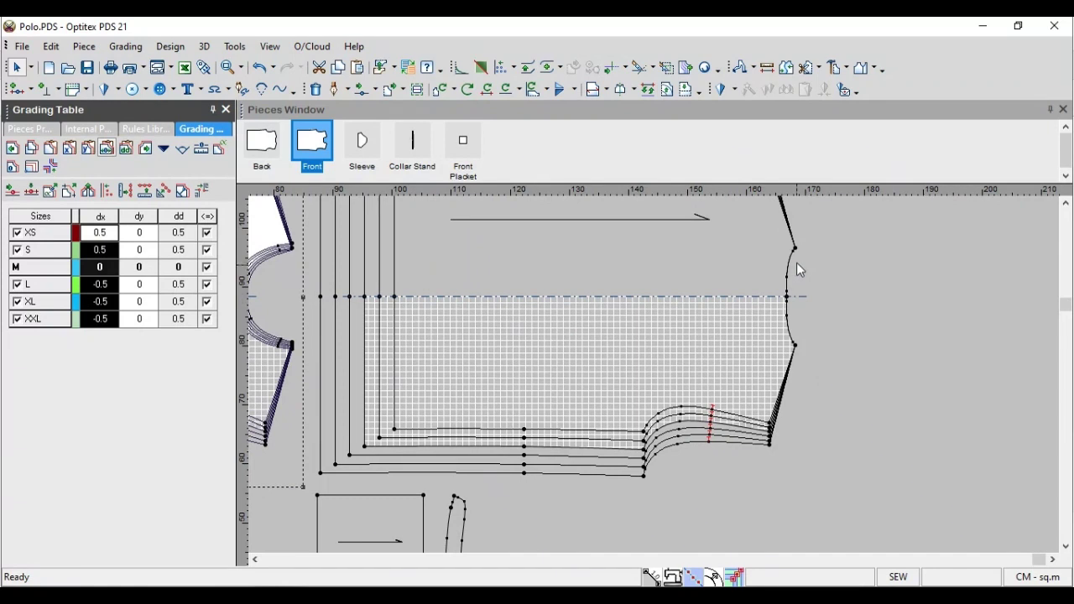
Grade the Back's upper armhole point dy -0.25 across all sizes
left_click(796, 250)
left_click_drag(139, 233, 152, 329)
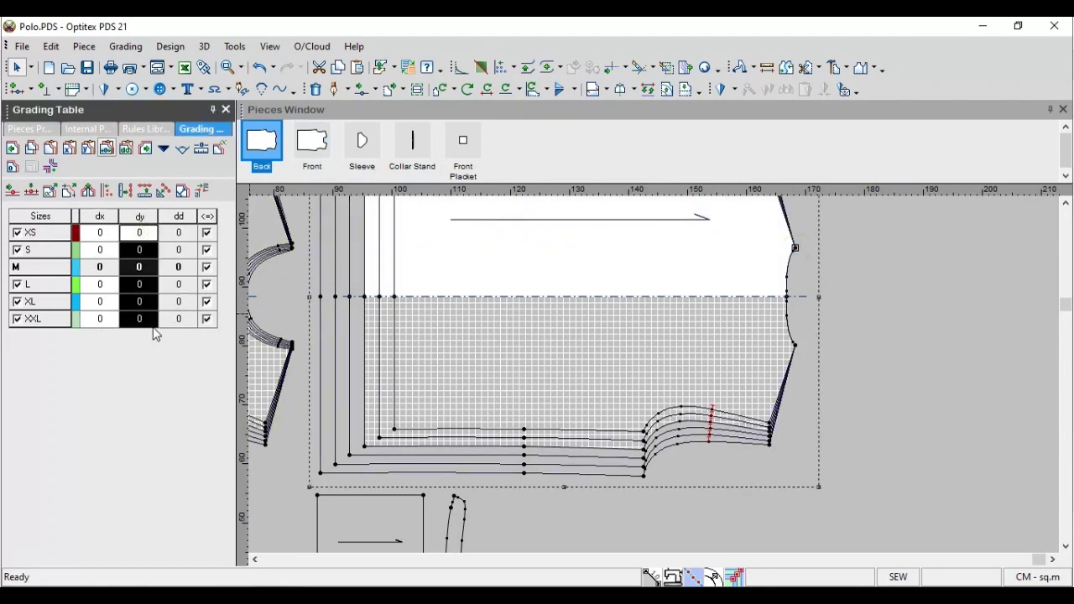
key("BackSpace")
type("-.25")
key("Return")
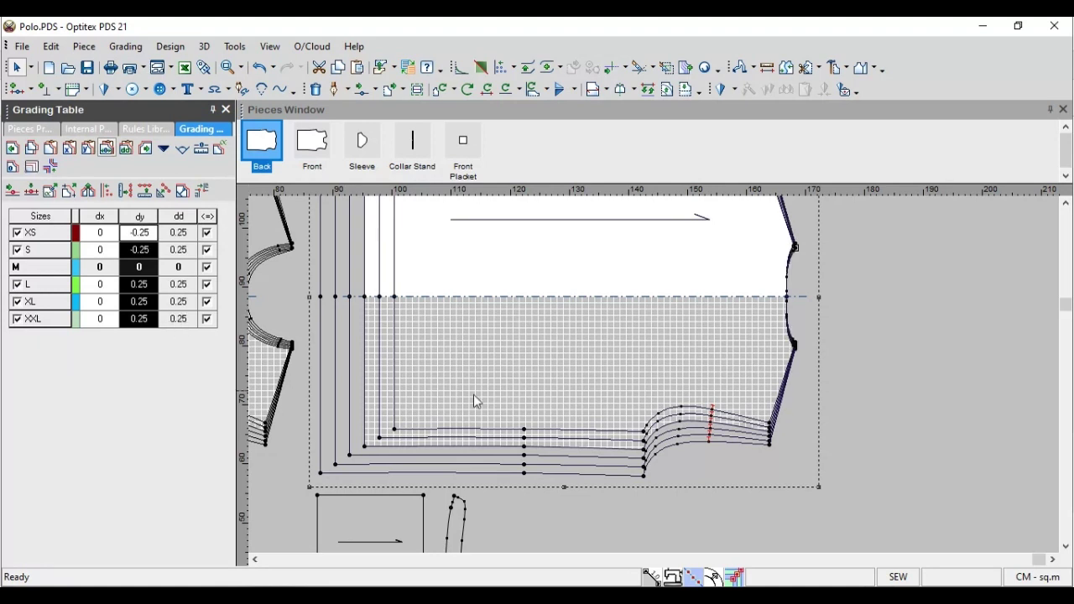
scroll(660, 381, "down", 3)
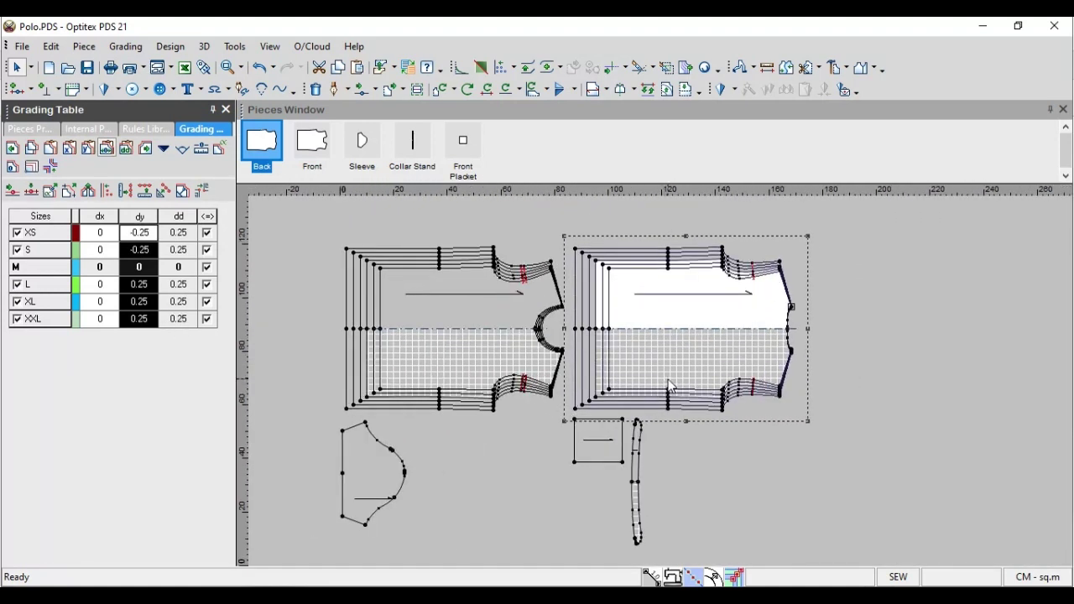
scroll(671, 386, "up", 2)
Move the Collar Stand piece a little to the left
left_click_drag(614, 458, 491, 462)
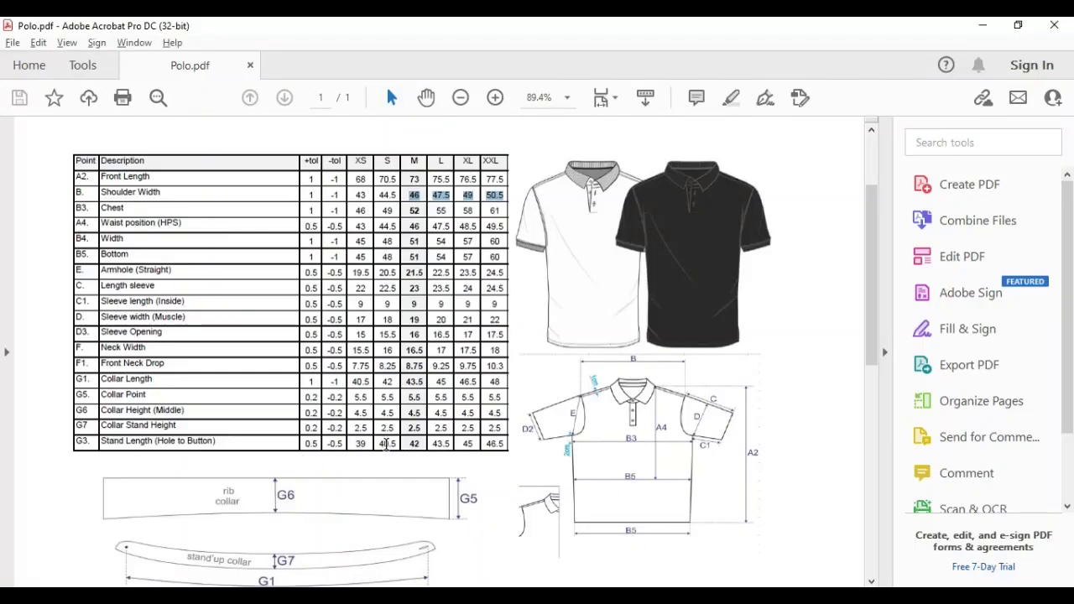
key("alt+Tab")
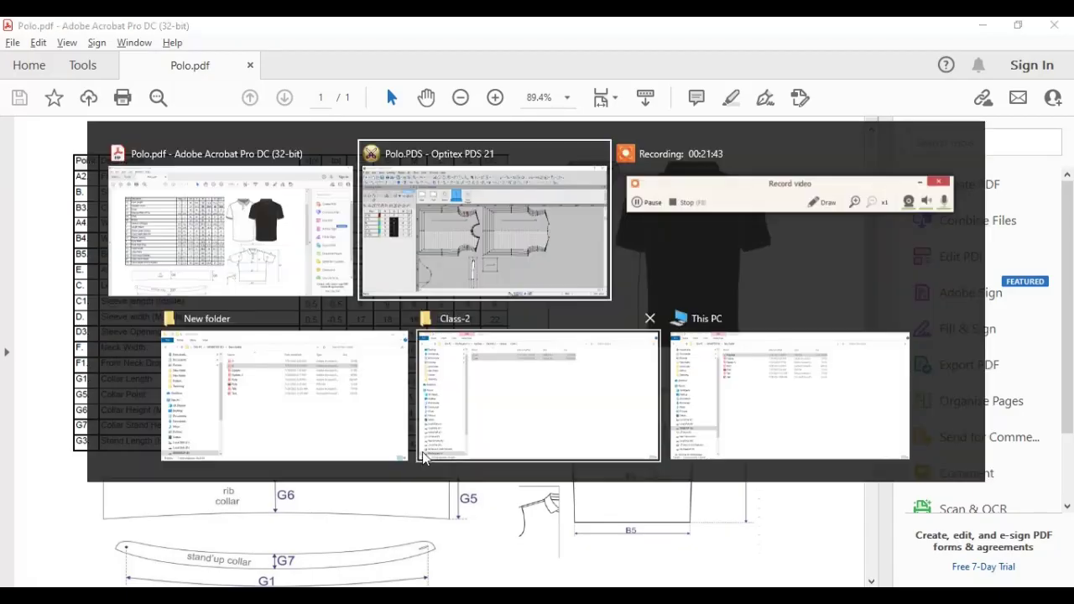
scroll(660, 363, "up", 2)
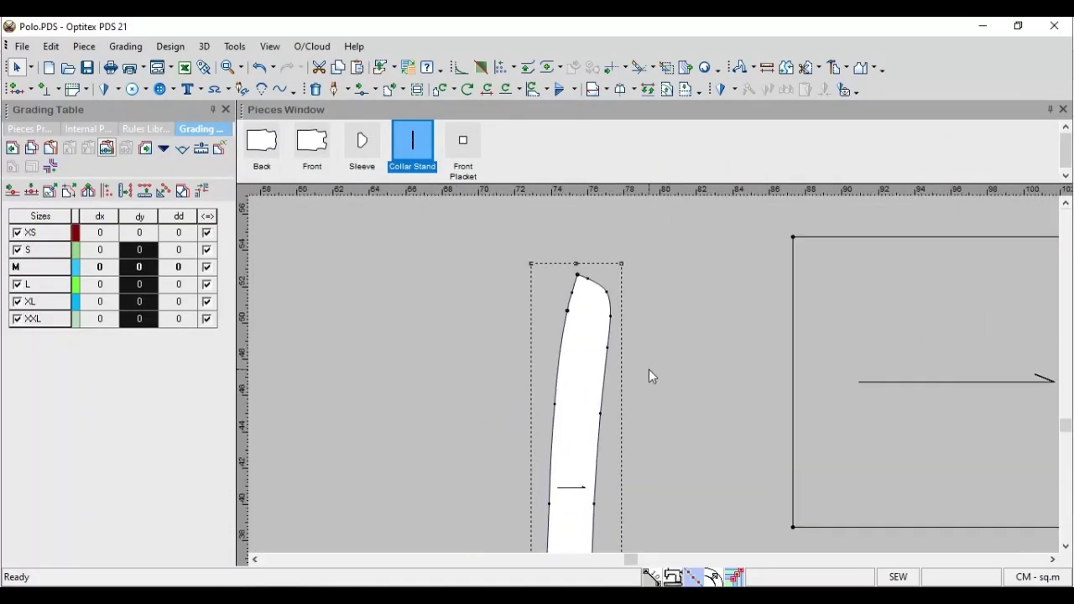
Grade the Collar Stand's top point dy -1.5 across the sizes
left_click(568, 310)
left_click_drag(138, 232, 144, 334)
type("-1")
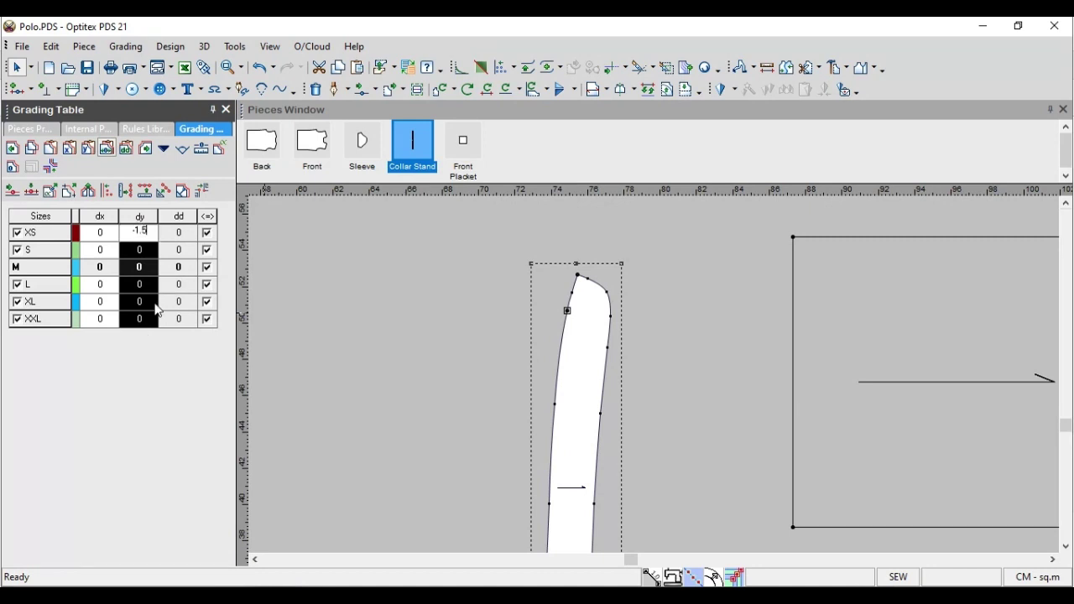
type(".5")
key("Return")
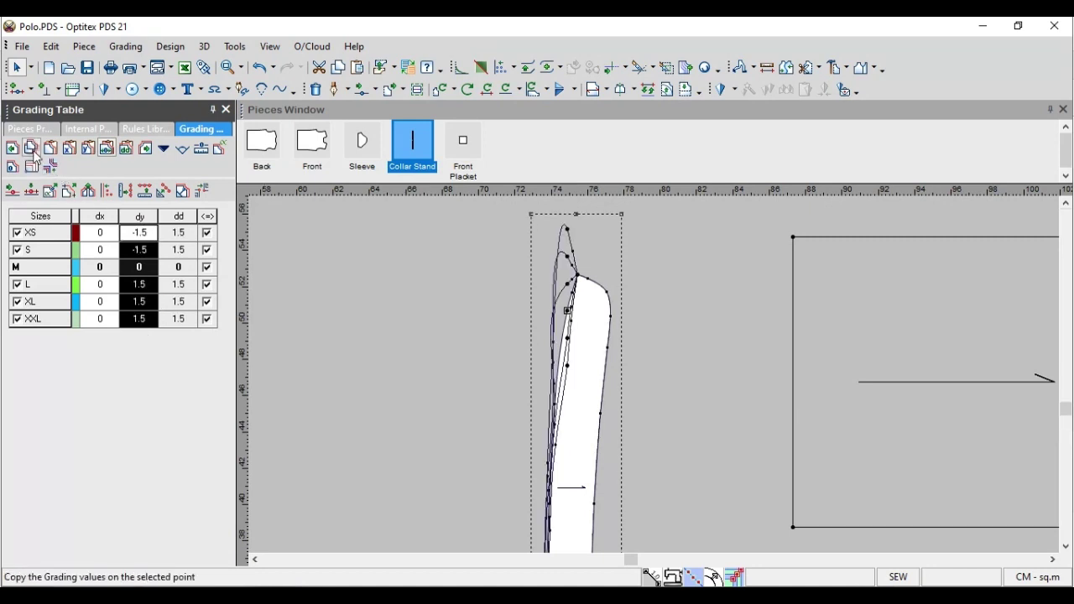
Paste that Y grade onto the Collar Stand's curved top edge
left_click(612, 355)
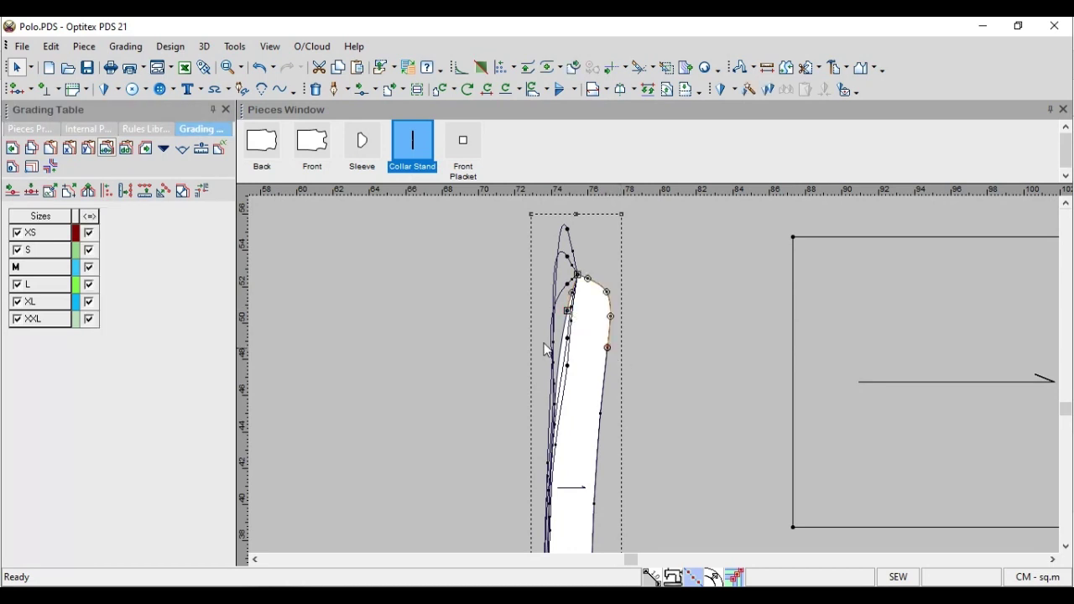
left_click(91, 154)
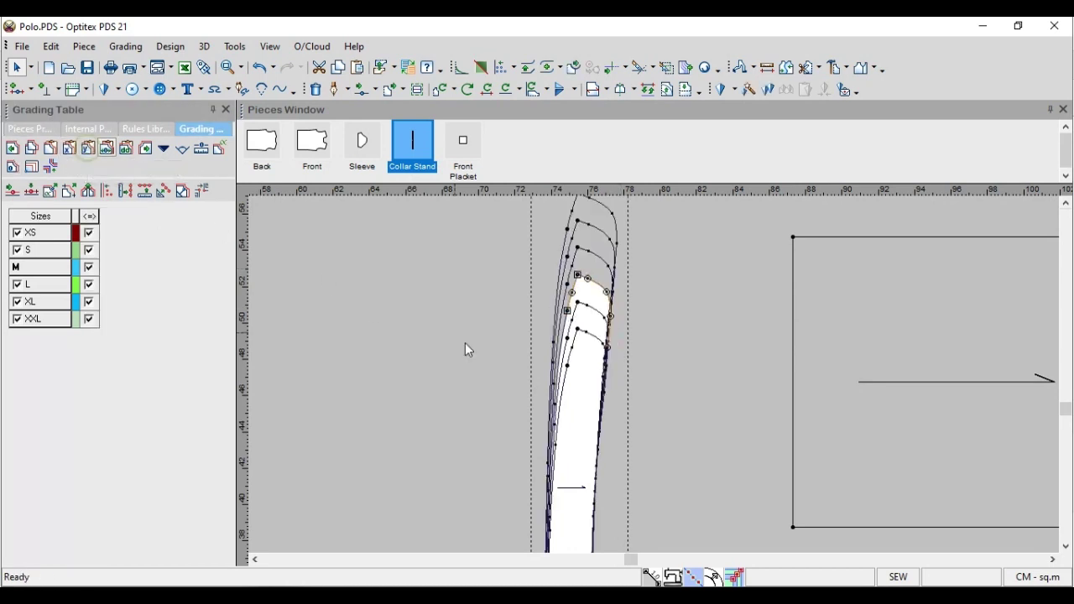
scroll(664, 378, "down", 3)
left_click(664, 379)
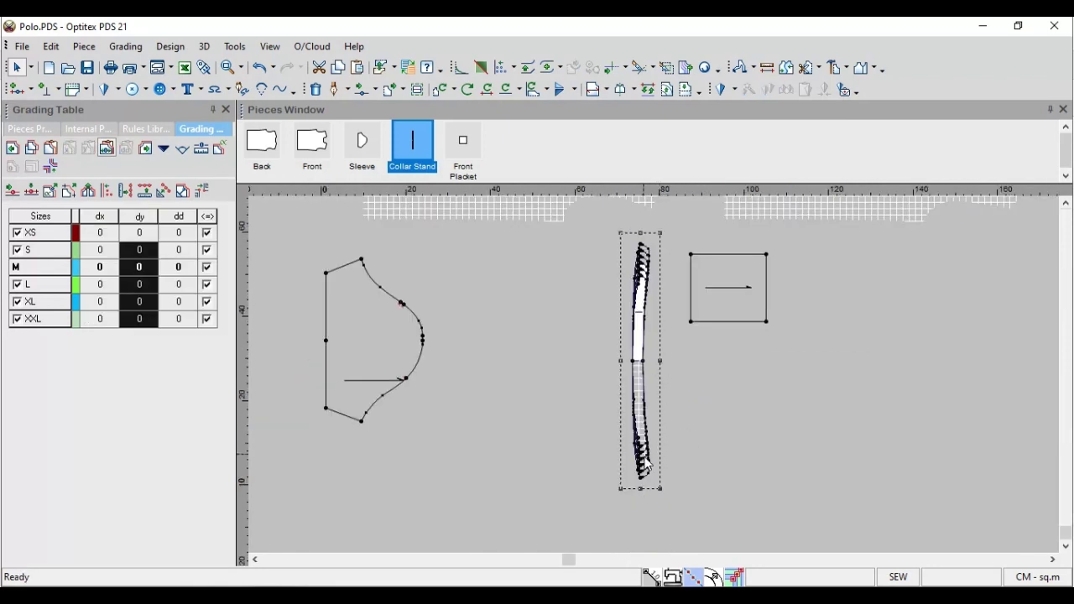
scroll(657, 380, "down", 2)
scroll(673, 366, "down", 3)
scroll(660, 395, "up", 4)
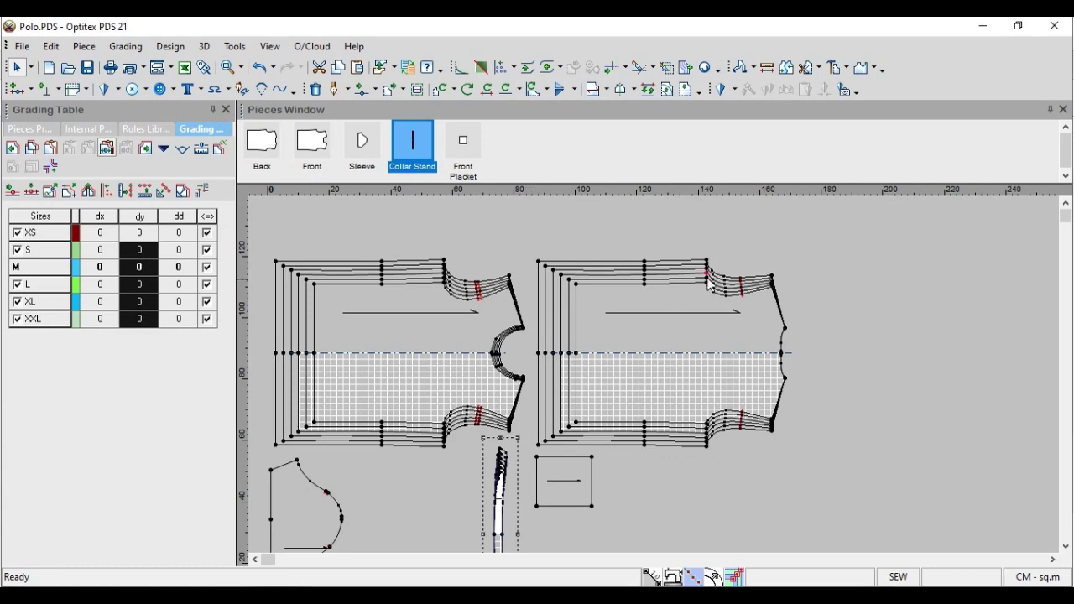
Glance at the size chart PDF and return to the pattern
key("alt+Tab")
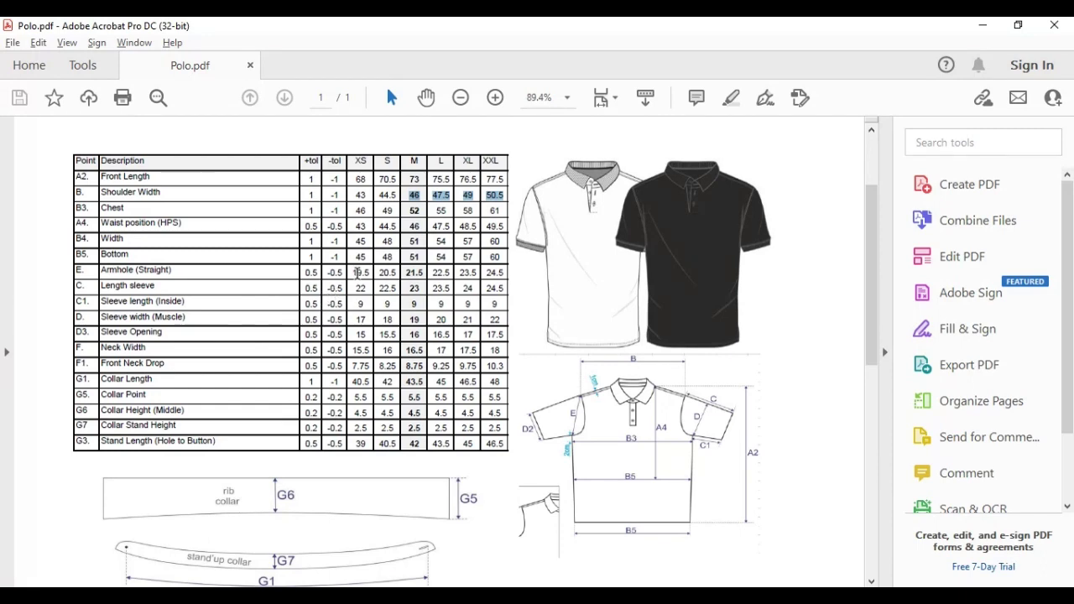
key("alt+Tab")
scroll(658, 382, "up", 2)
Grade the Front's neck corner point dx 1 across all sizes
left_click(627, 362)
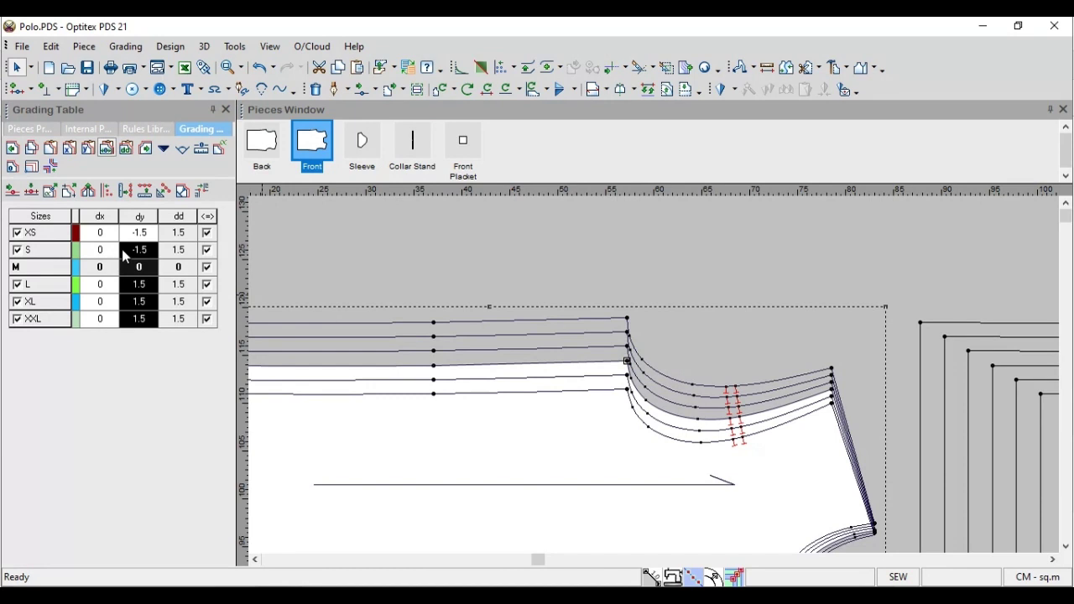
left_click_drag(100, 233, 99, 319)
type("1")
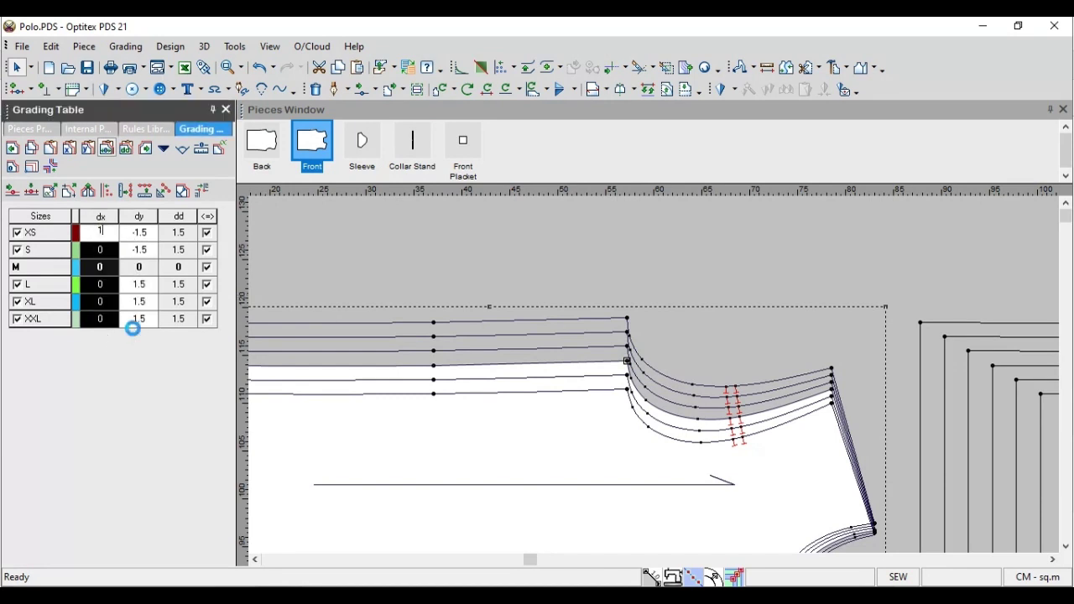
key("Return")
scroll(667, 381, "down", 2)
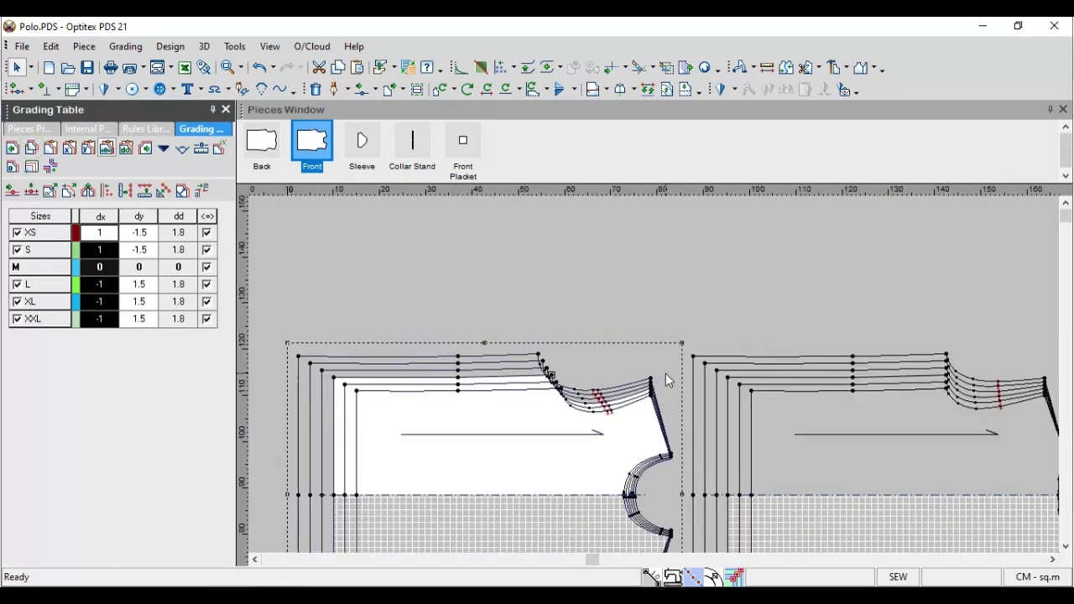
Paste the X grade onto the Back's matching corner point, then view the size chart
left_click(947, 379)
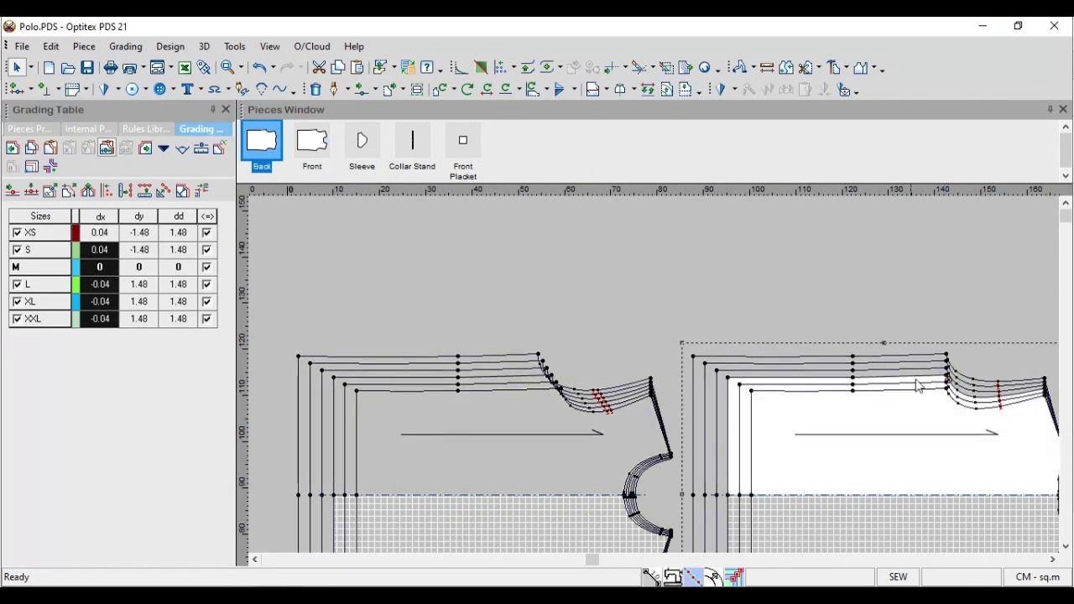
left_click(949, 379)
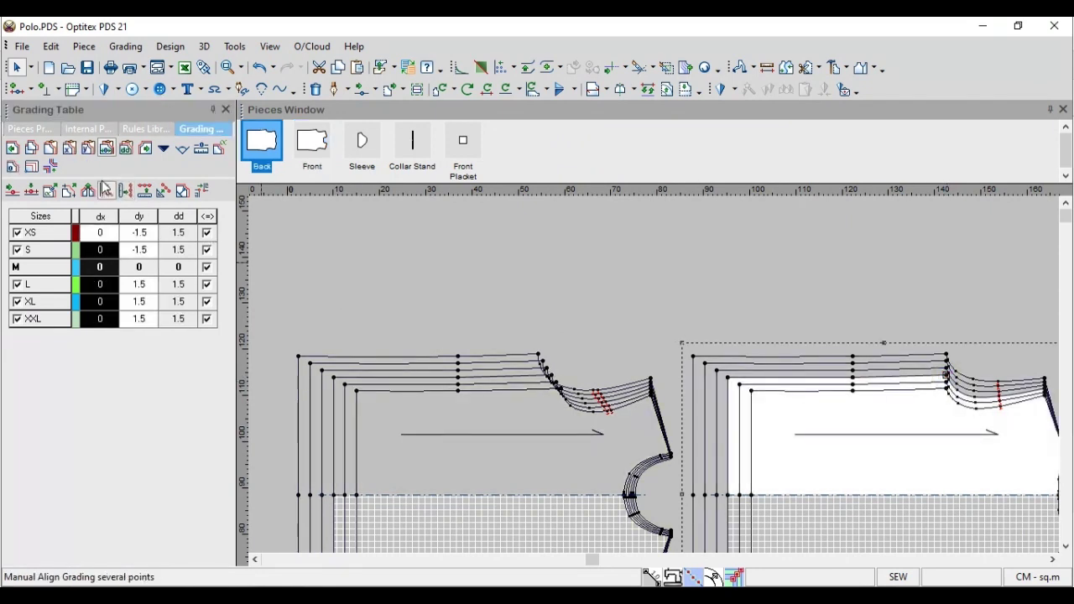
left_click(69, 148)
scroll(657, 382, "down", 2)
scroll(657, 382, "up", 2)
scroll(657, 382, "down", 1)
scroll(657, 382, "up", 2)
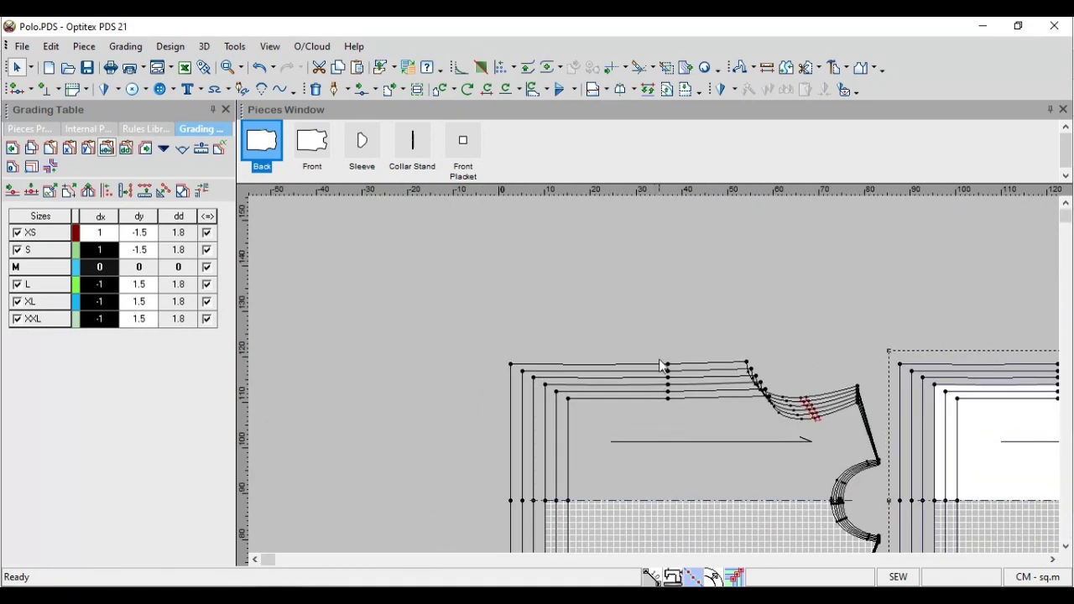
key("alt+Tab")
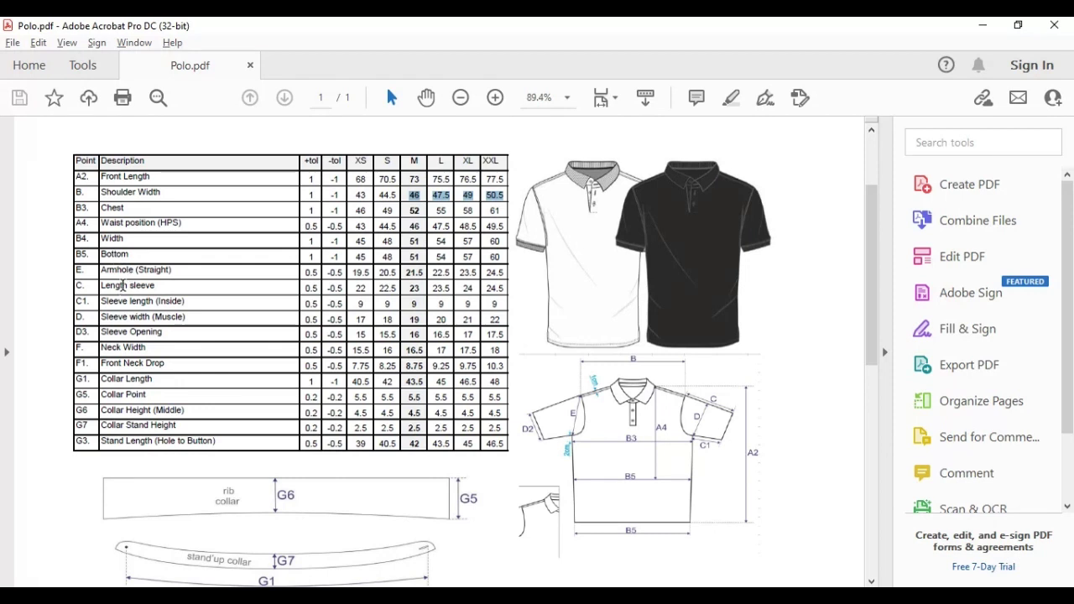
Highlight the Waist position row in the size chart, then select the Front's waist-position point in Optitex
left_click_drag(102, 222, 157, 223)
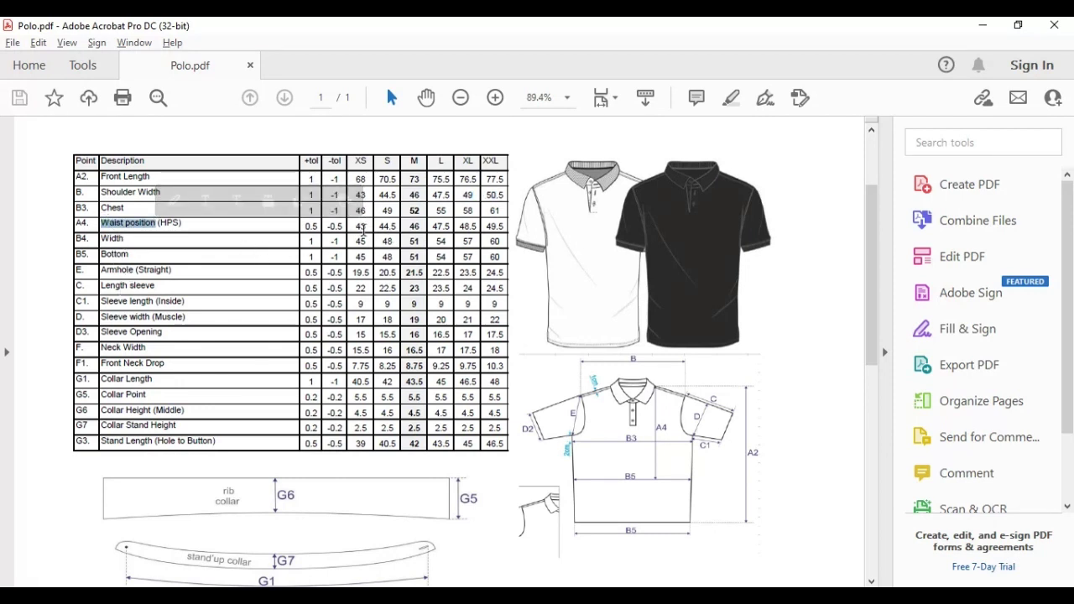
key("alt+Tab")
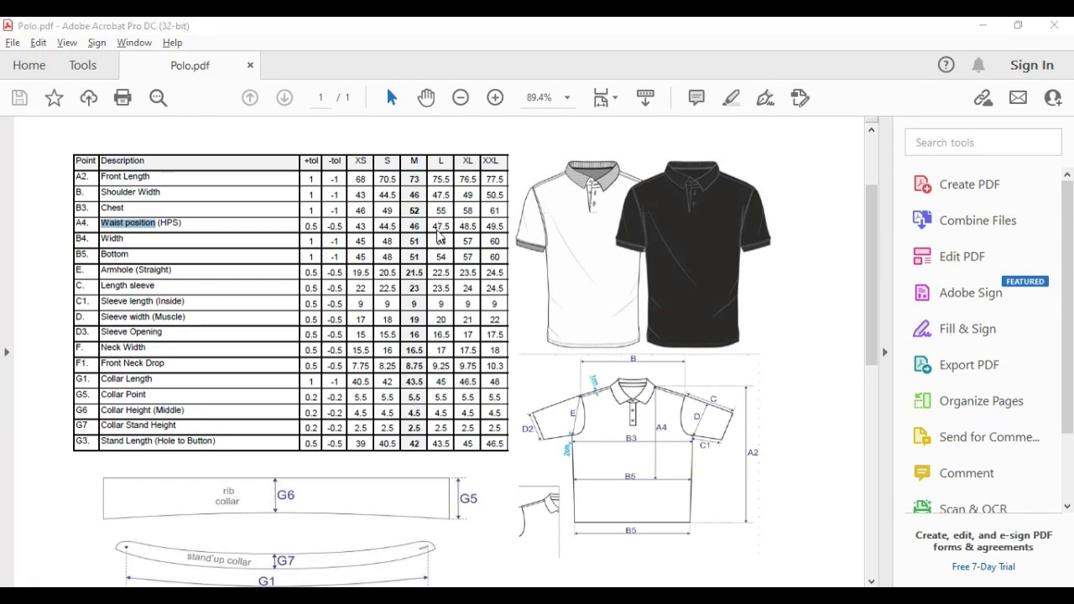
left_click(667, 386)
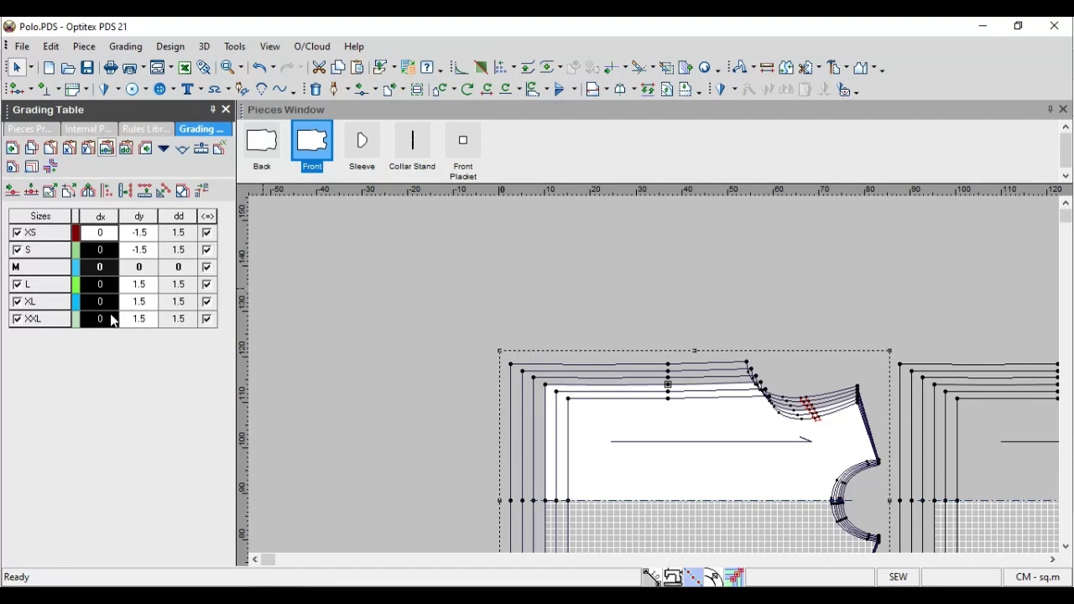
Give the Front's waist-position point a horizontal grade of 1.5 starting from XS
type("1")
key("Return")
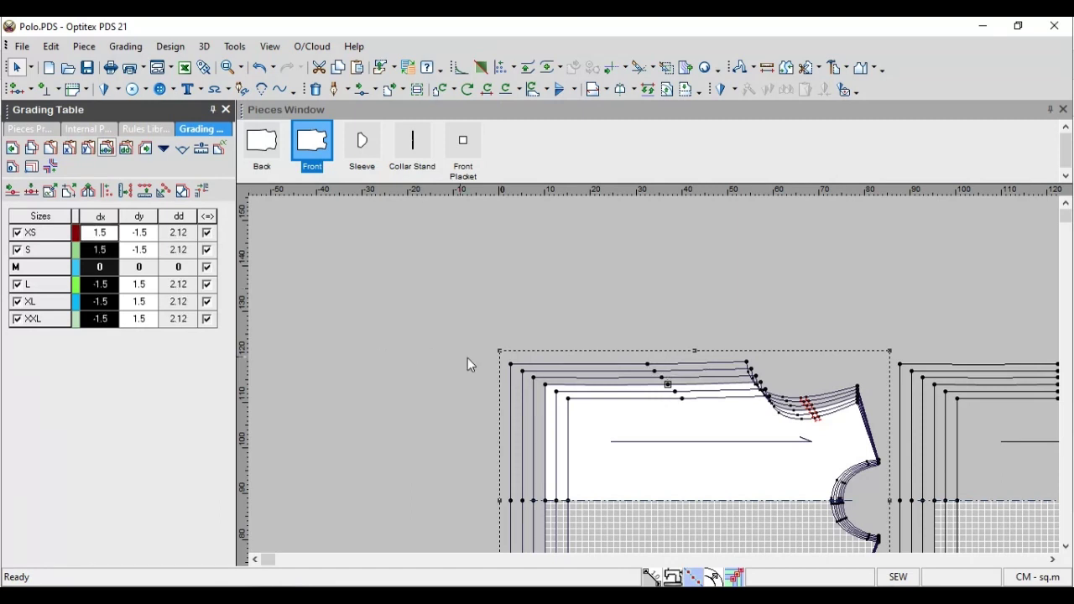
scroll(655, 379, "up", 2)
scroll(655, 379, "up", 1)
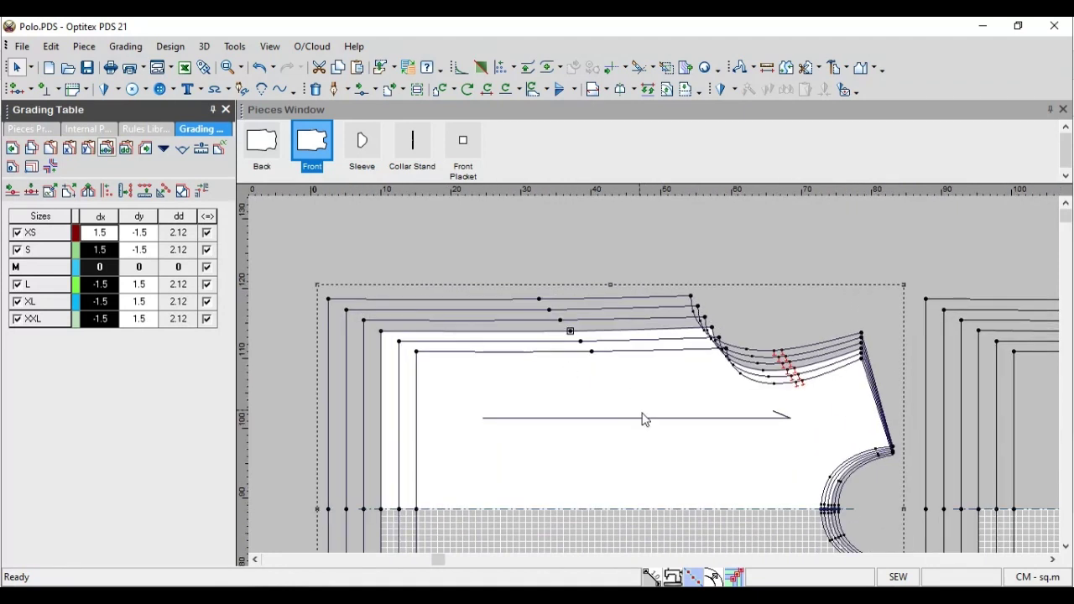
scroll(644, 420, "down", 2)
scroll(696, 393, "down", 4)
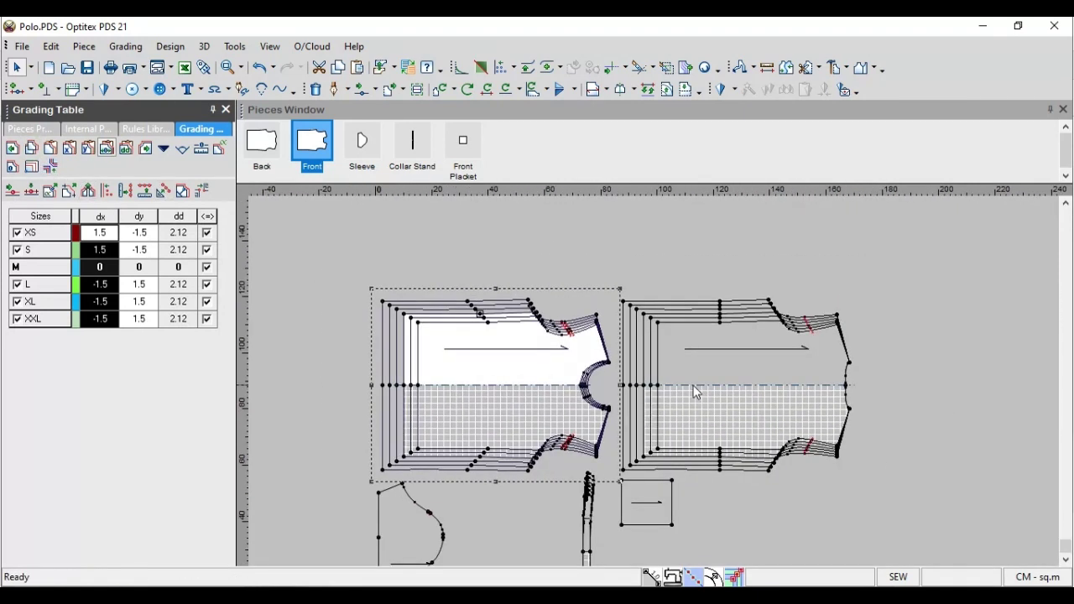
scroll(696, 392, "up", 5)
Paste the same ±1.5 horizontal grade onto the matching waist point on the Back
left_click(700, 294)
left_click(69, 147)
scroll(660, 379, "down", 3)
scroll(669, 376, "up", 2)
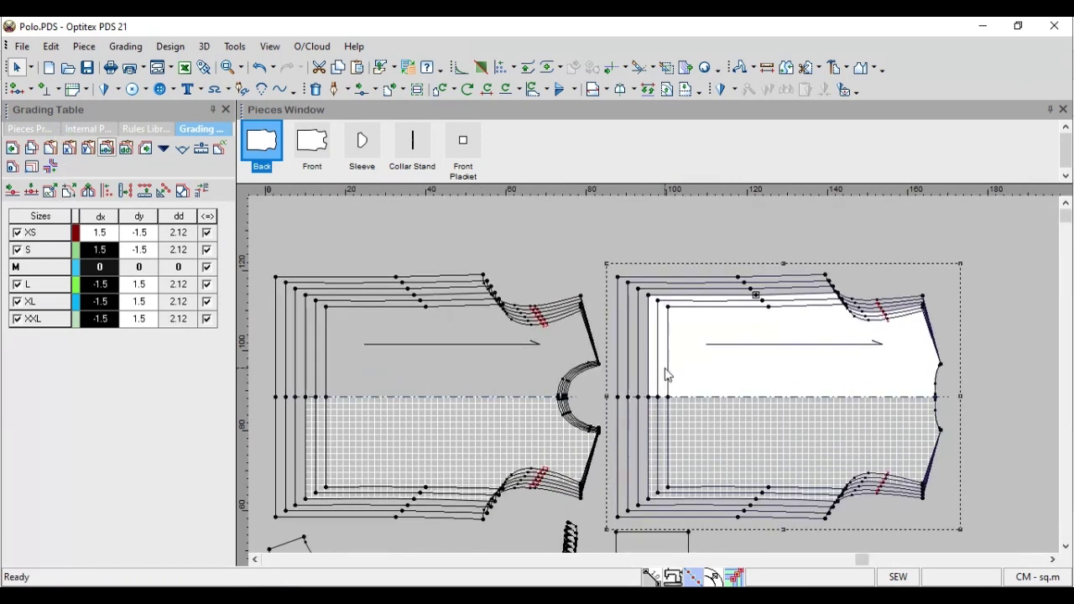
scroll(737, 366, "down", 3)
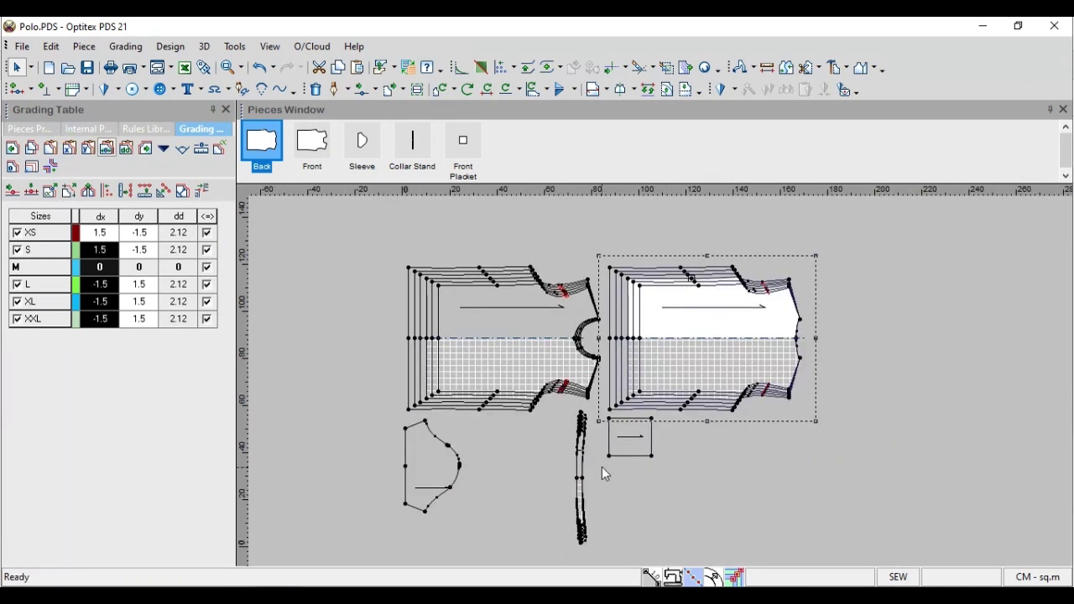
scroll(655, 377, "up", 2)
left_click_drag(719, 353, 700, 378)
Grade the Front Placket's top-left corner dx 0.5 for S and −0.5 for XL
scroll(657, 382, "up", 2)
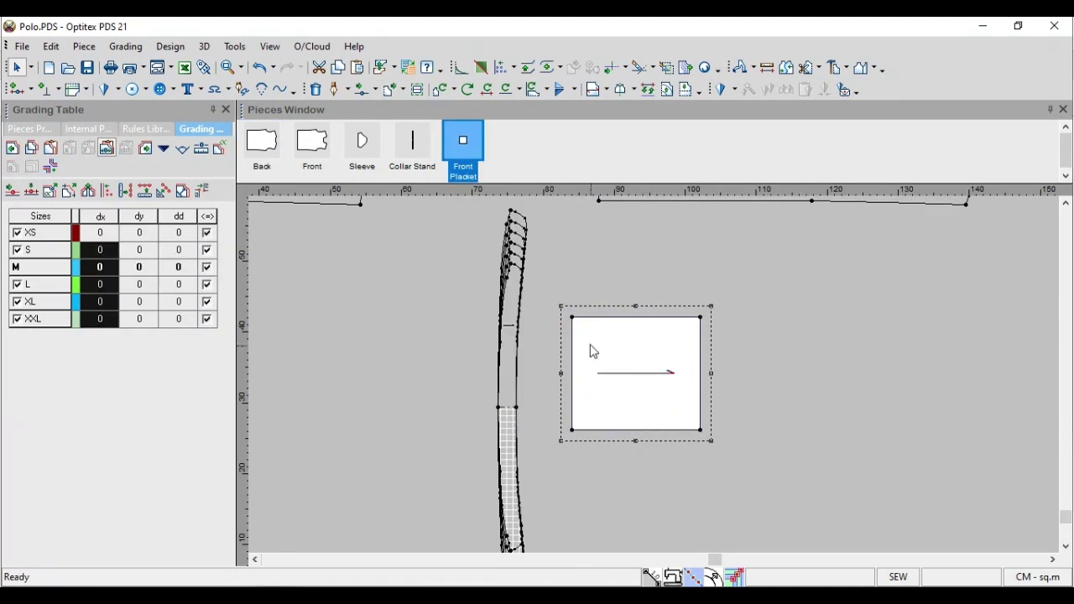
left_click(571, 318)
key("alt+Tab")
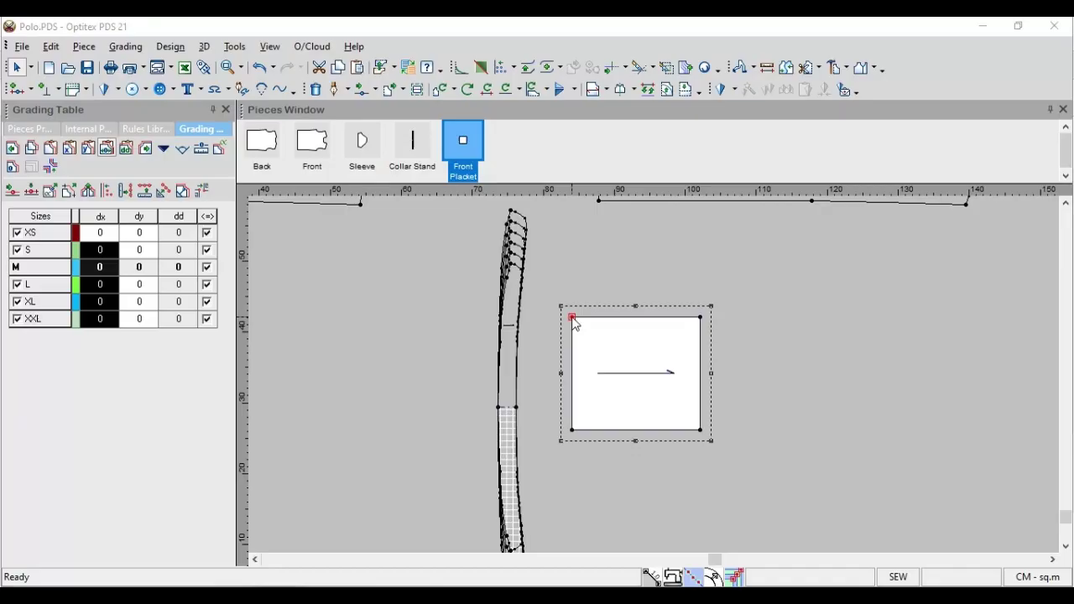
key("alt+Tab")
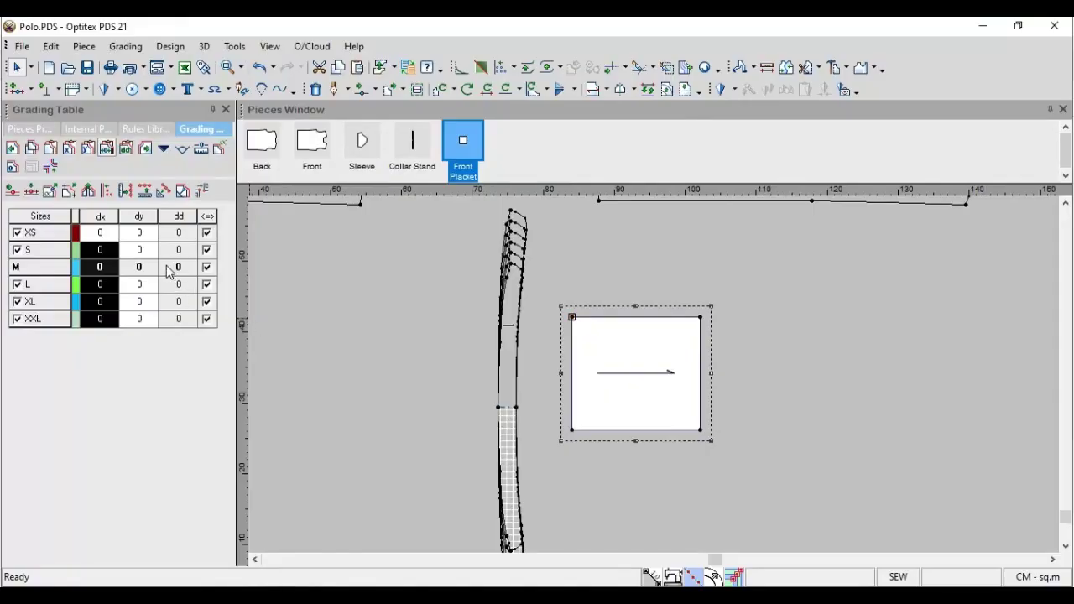
left_click(109, 251)
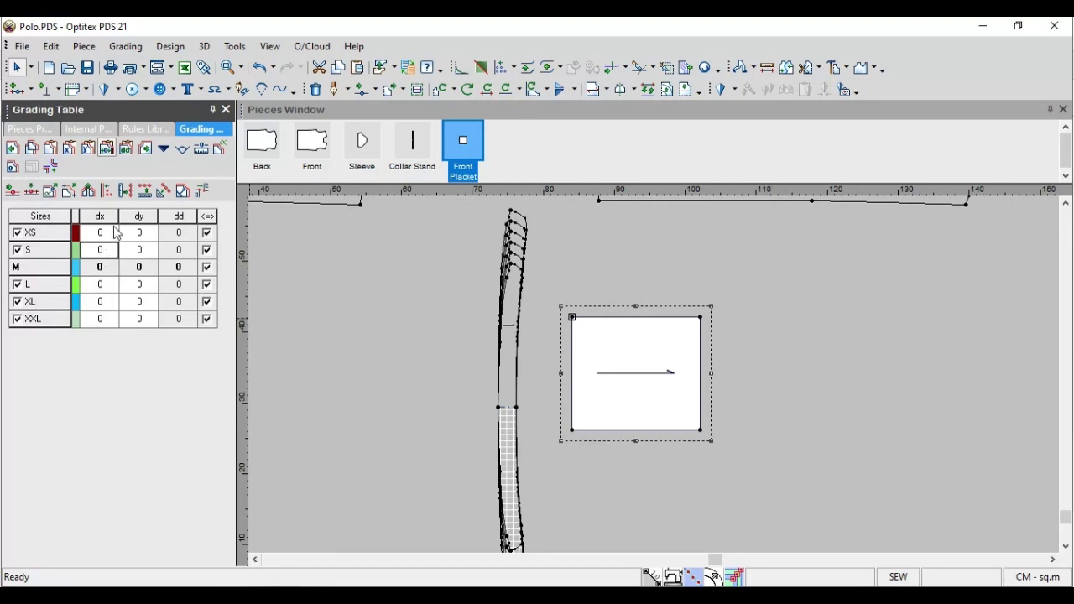
type(".5")
key("Return")
left_click(114, 302)
type("1")
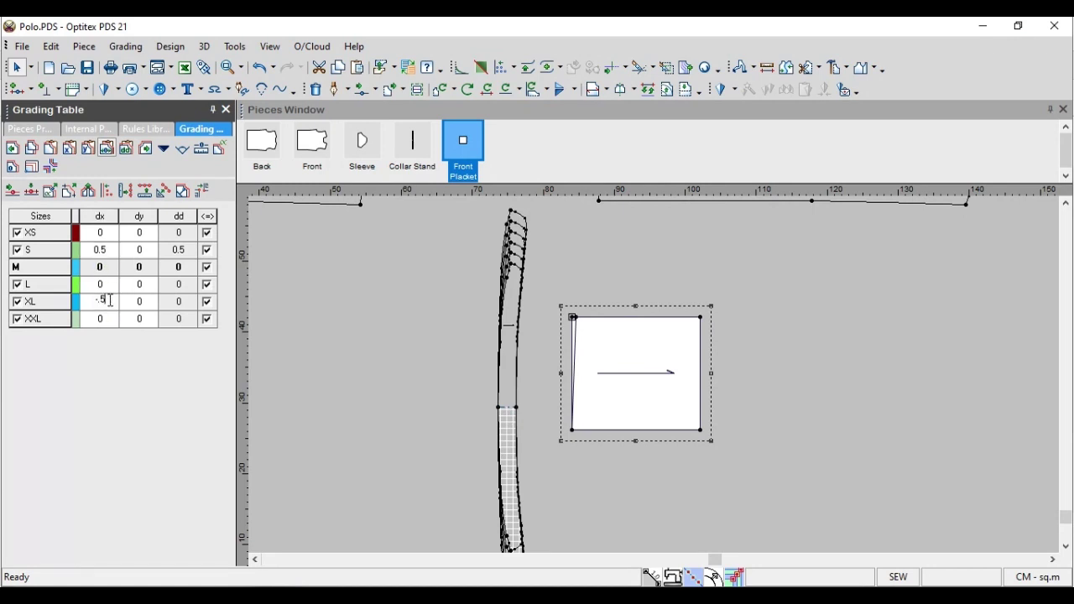
left_click(100, 217)
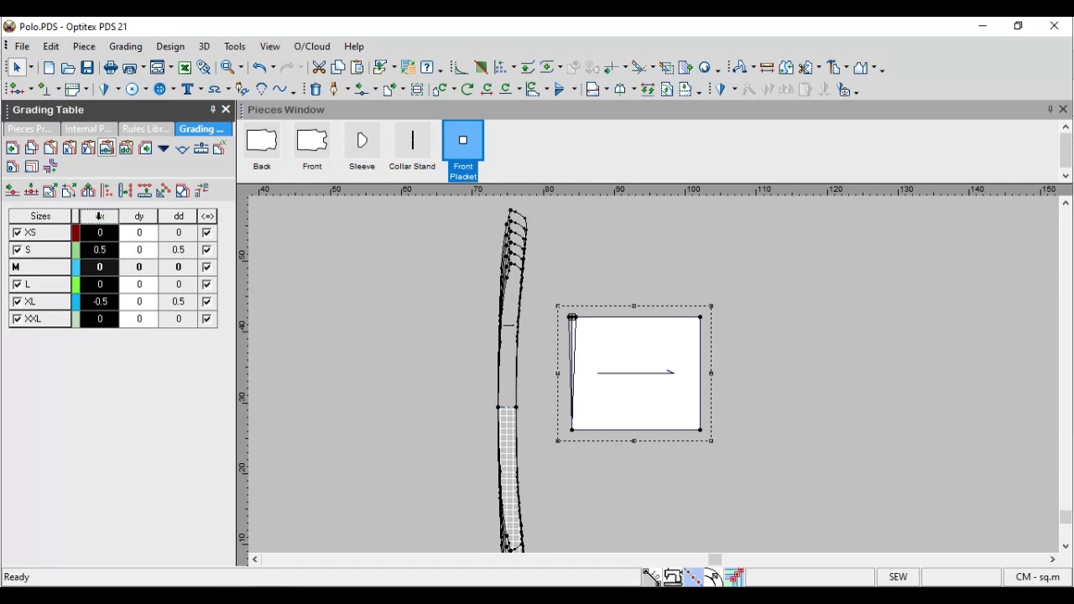
Paste the same X grade onto the placket's bottom-left corner and return to the size chart
left_click(572, 429)
left_click(70, 148)
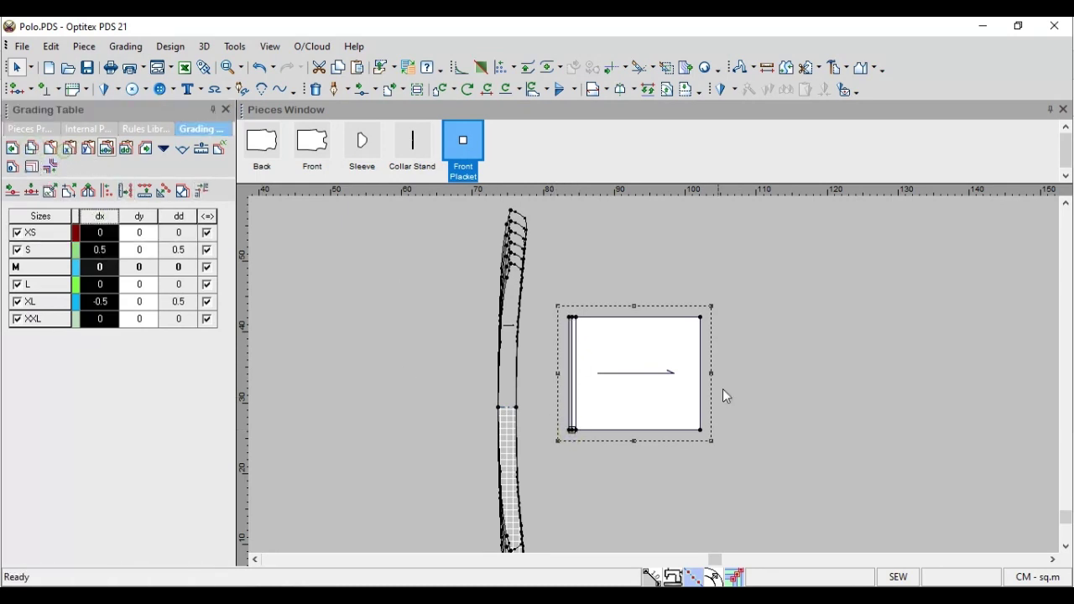
scroll(663, 370, "down", 3)
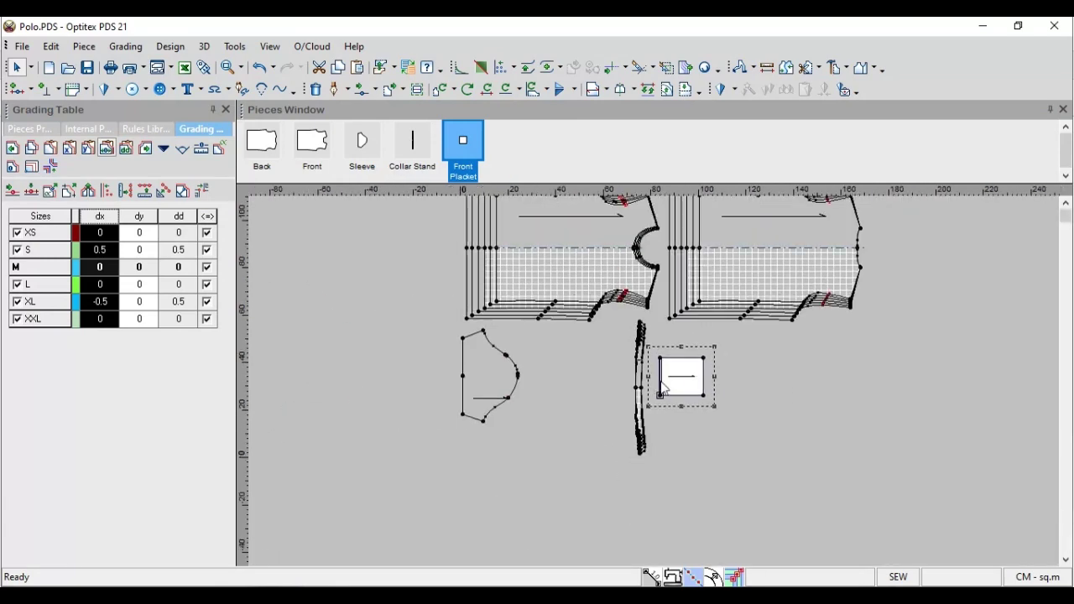
scroll(679, 359, "up", 2)
key("alt+Tab")
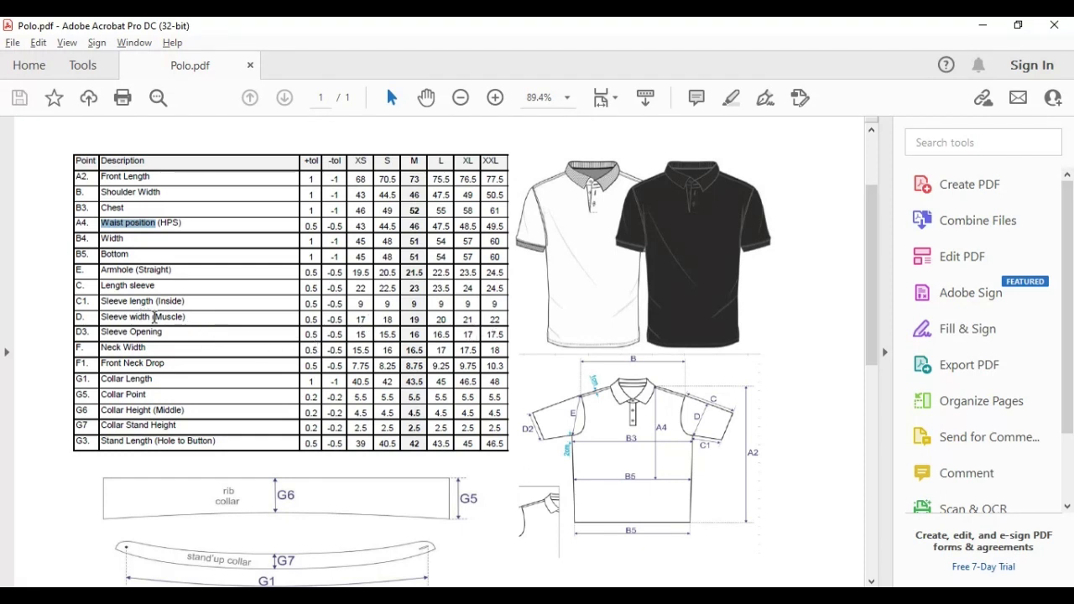
Leave the Polo.pdf size chart and return to the Polo.PDS pattern in Optitex
key("alt+Tab")
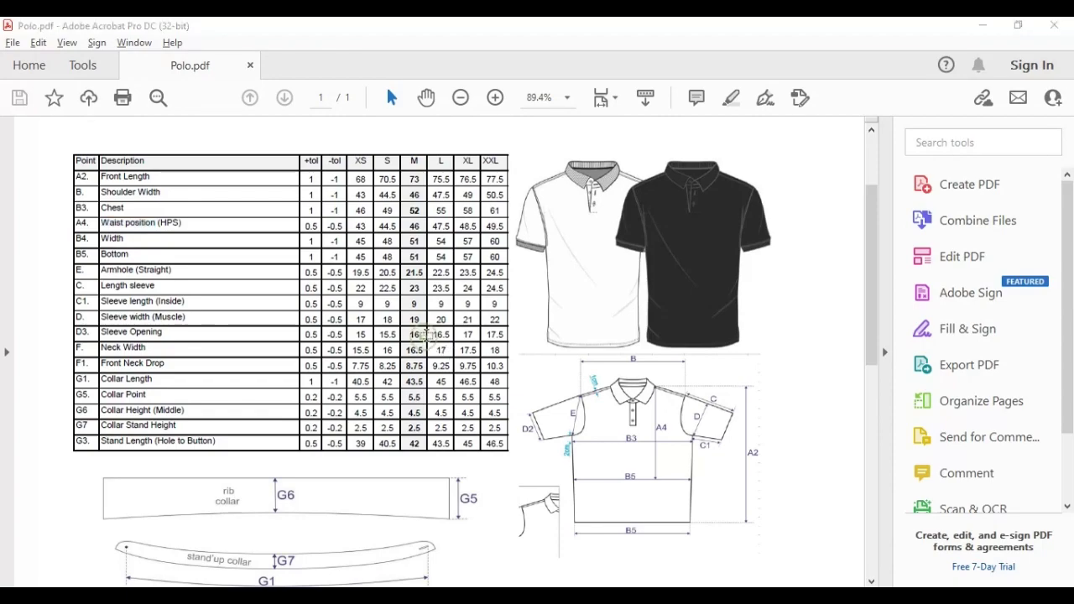
scroll(444, 453, "up", 2)
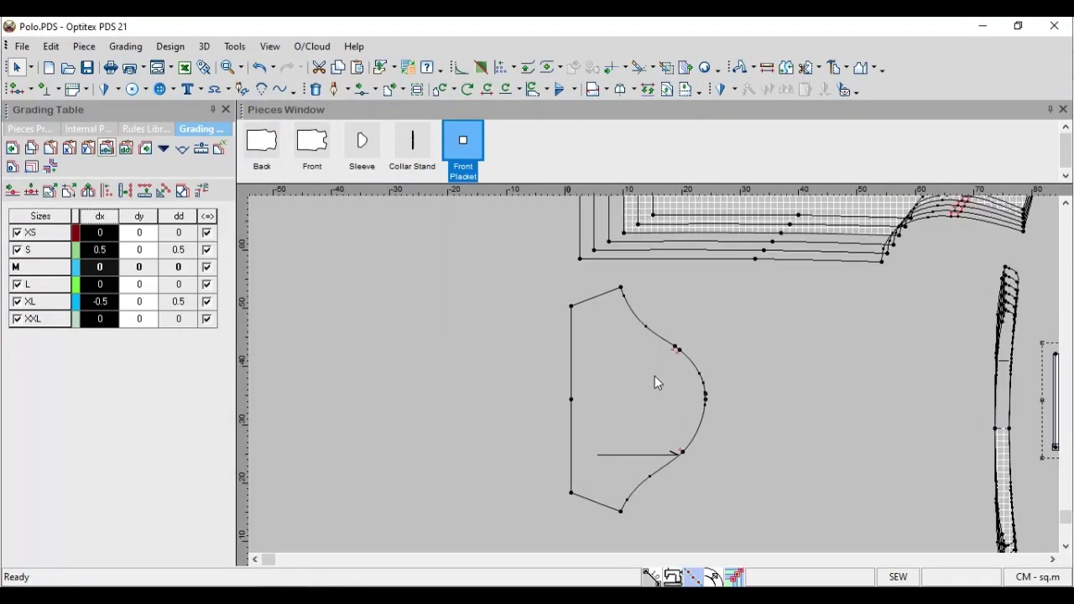
Grade the sleeve's left edge point with a dx of 0.5 in the Grading Table
left_click(570, 402)
left_click(104, 237)
type("0.5")
key("Return")
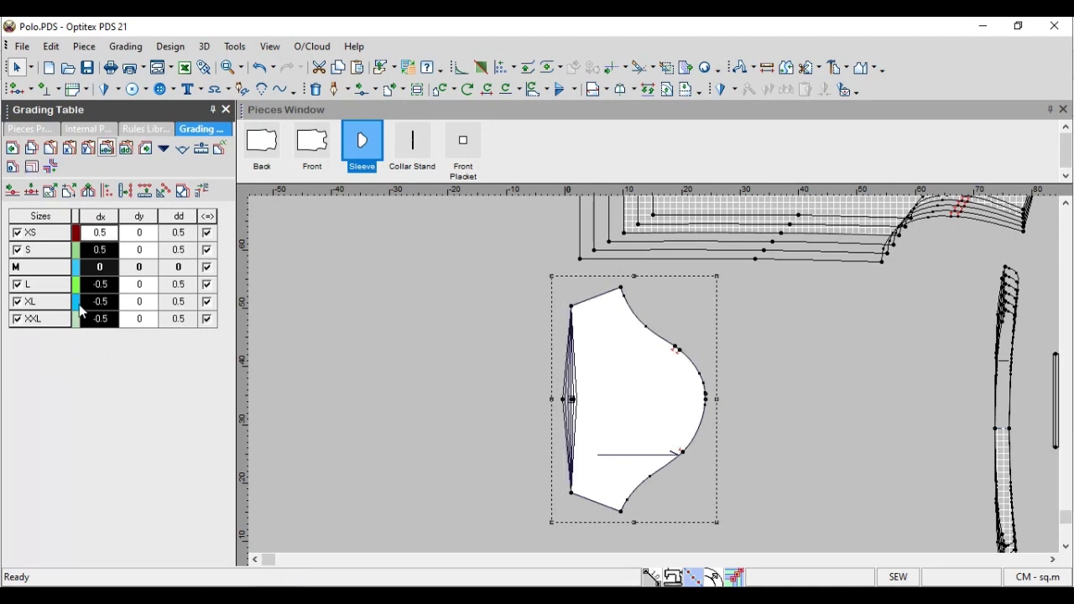
Paste the 0.5 X grade onto the sleeve's top-left corner and top cap point
left_click(572, 494)
left_click(571, 307, "shift")
left_click(69, 148)
scroll(661, 383, "up", 3)
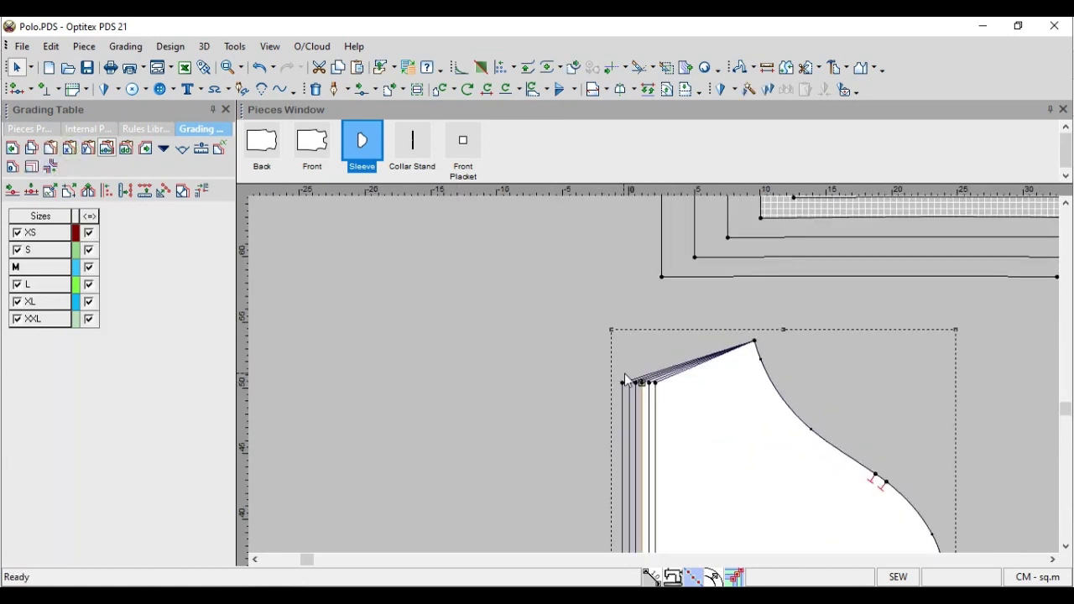
left_click(755, 341)
left_click(85, 152)
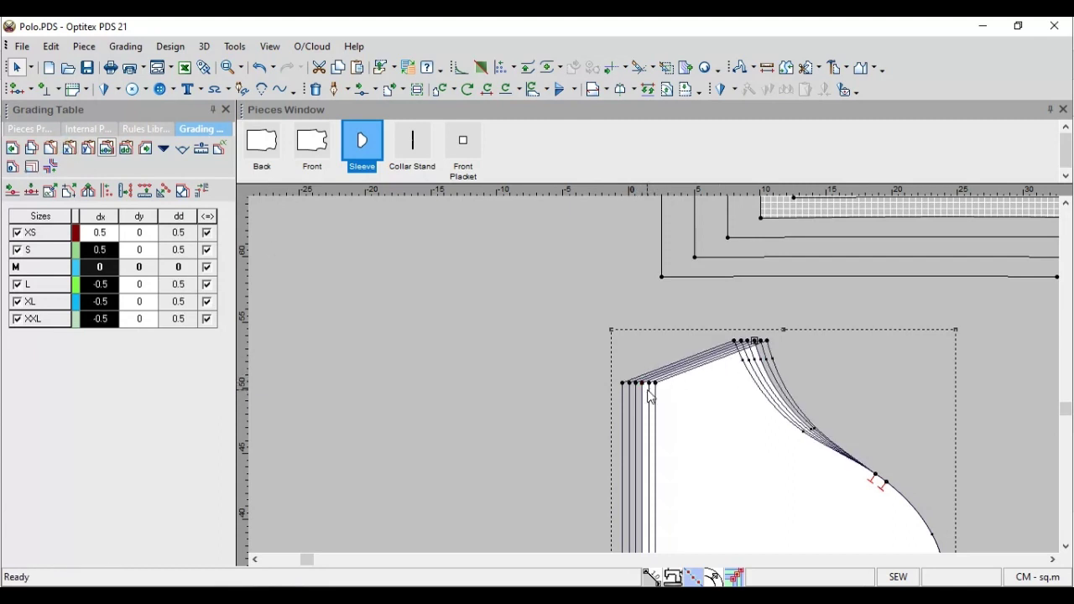
scroll(731, 410, "down", 3)
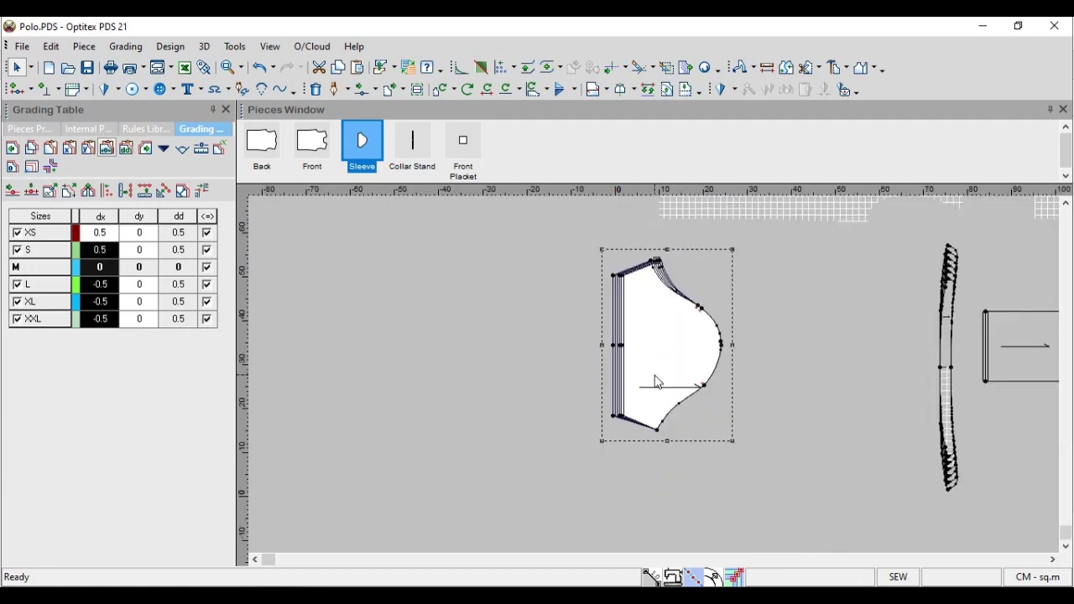
scroll(657, 383, "up", 3)
left_click(623, 405)
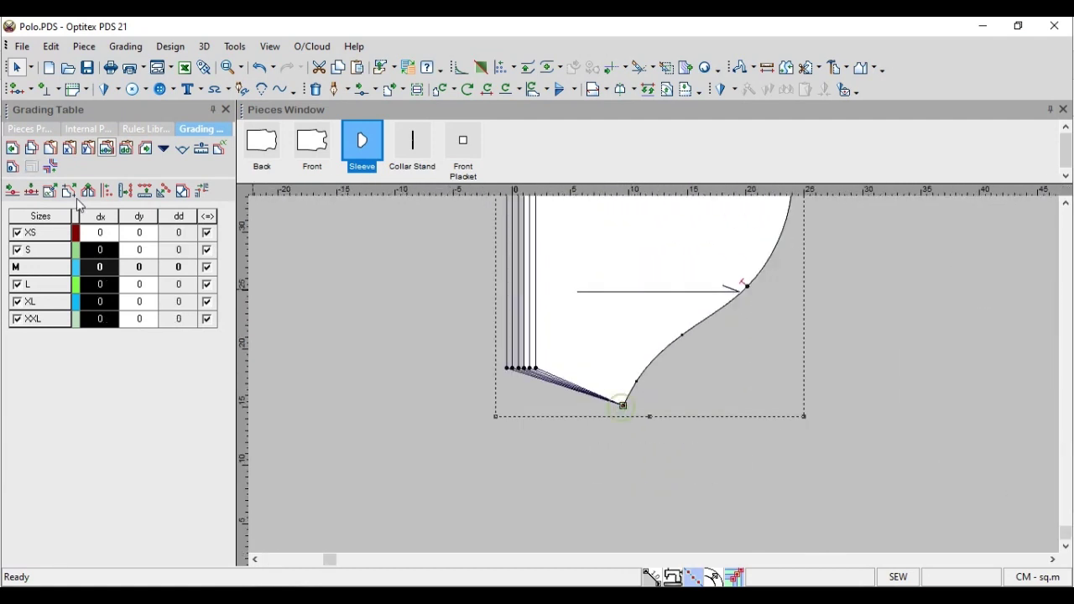
Paste the ±0.5 width grade onto the sleeve's bottom corner
left_click(69, 148)
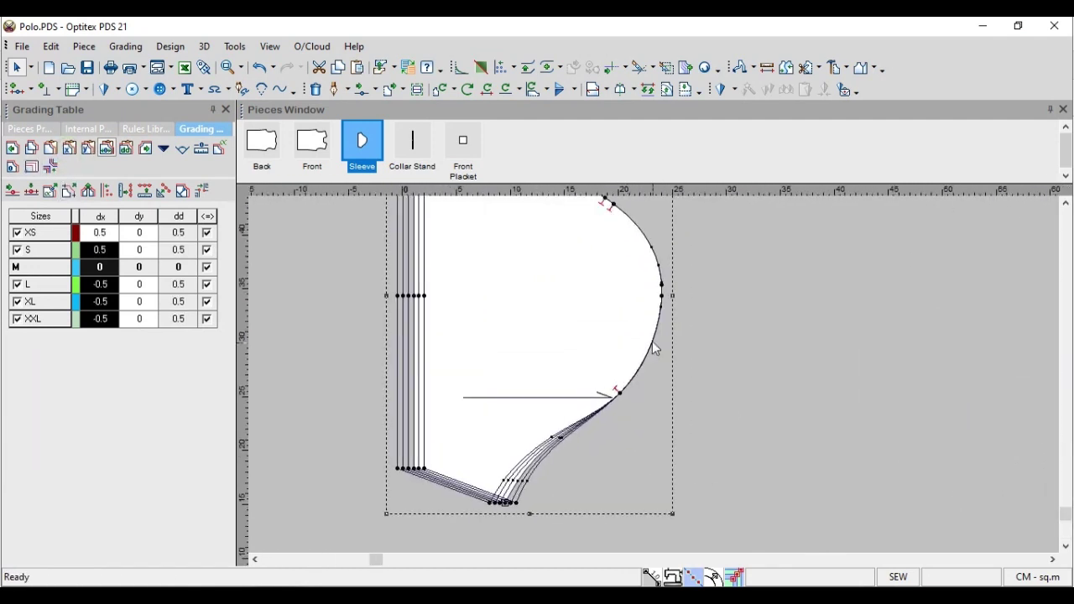
scroll(655, 349, "down", 1)
scroll(568, 290, "up", 1)
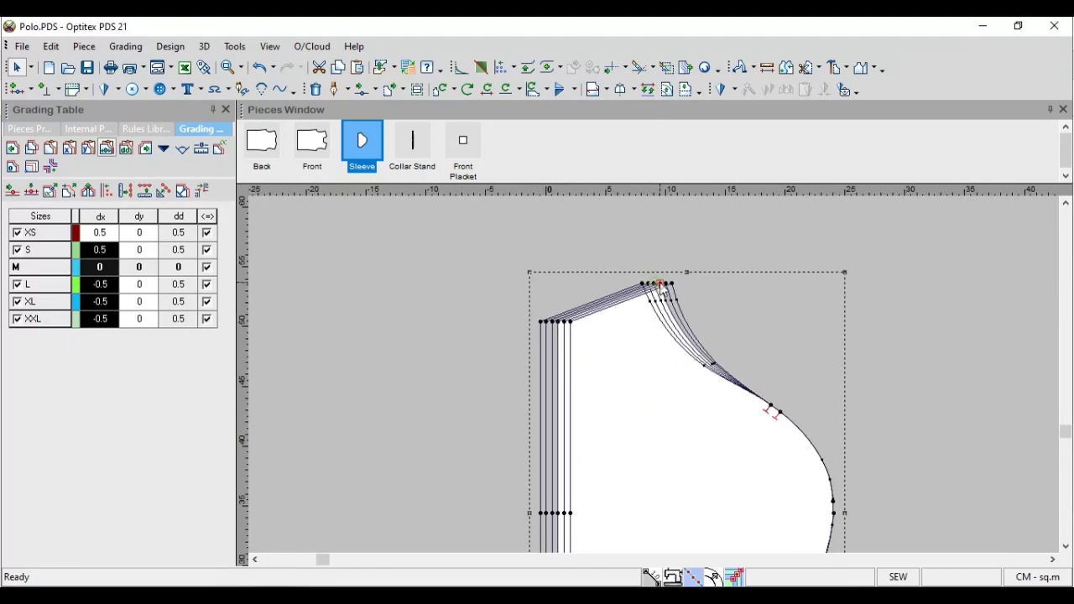
Check the size chart, then give the top corner a dy grade of 1 for sizes S–XXL
key("alt+Tab")
key("alt+Tab")
left_click_drag(139, 249, 142, 328)
type("1")
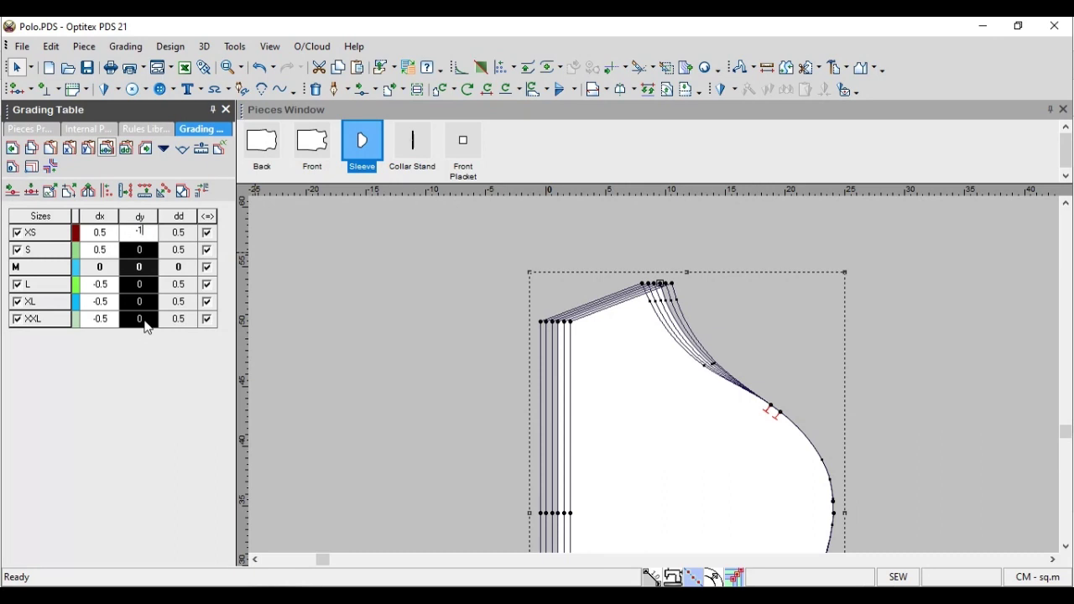
key("Return")
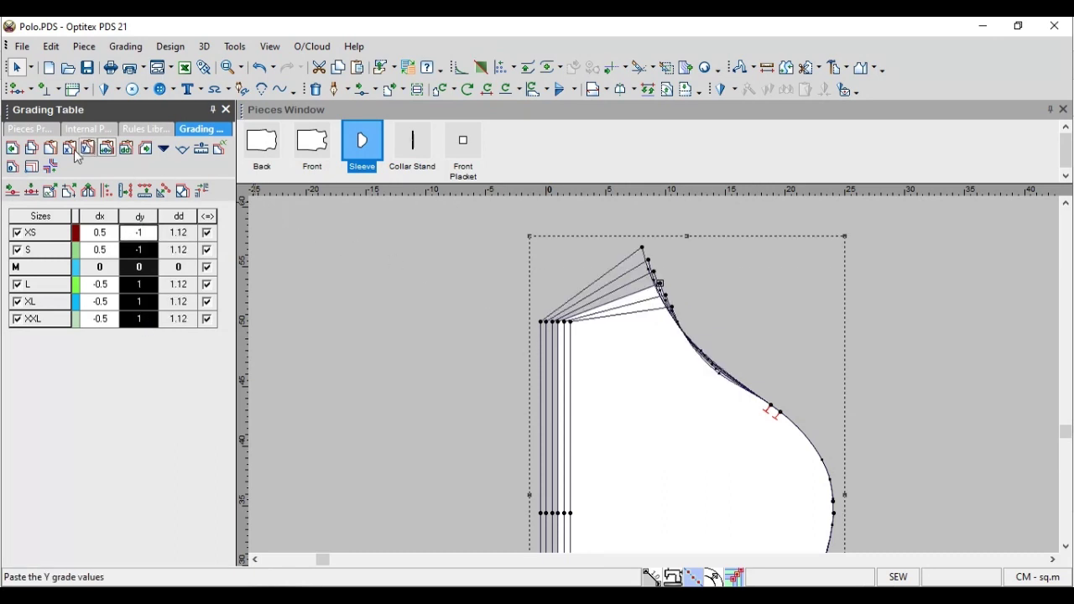
Paste the mirrored Y grade onto the sleeve's bottom point
scroll(615, 252, "down", 2)
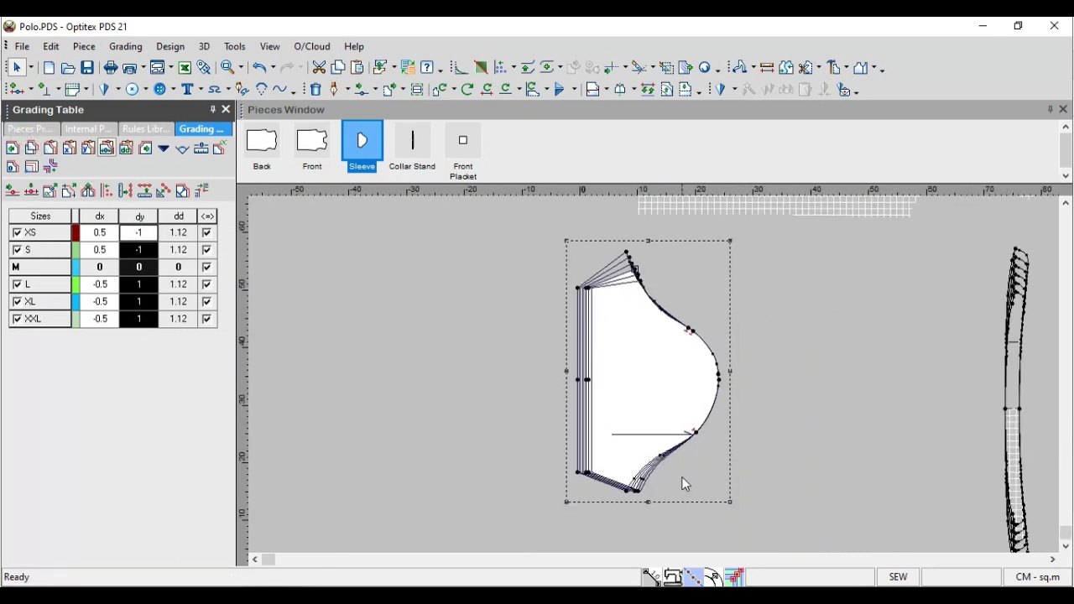
left_click(637, 491)
left_click(85, 152)
scroll(667, 361, "up", 3)
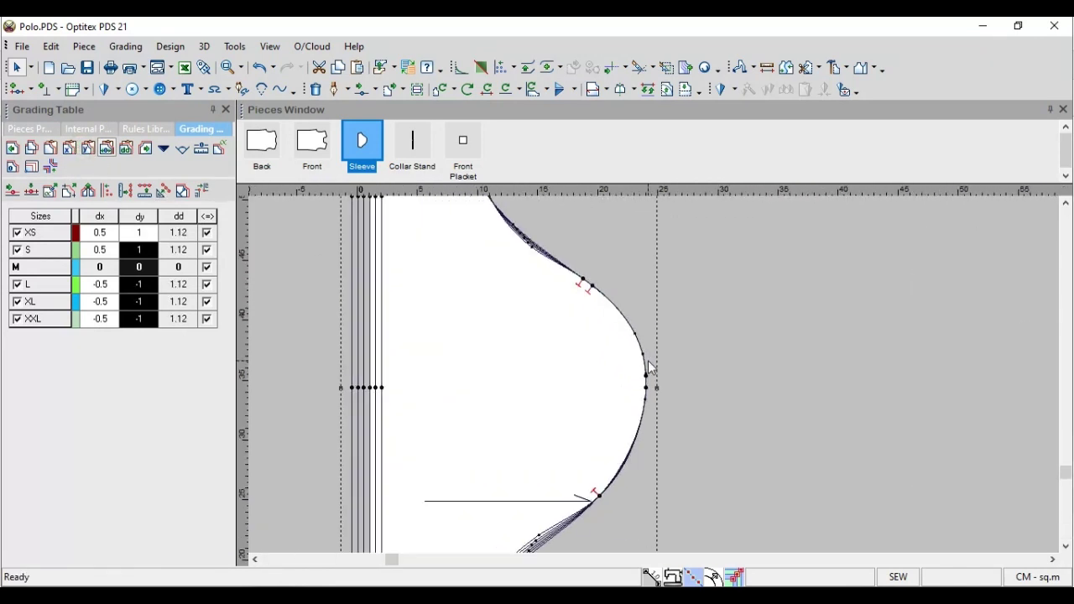
scroll(651, 368, "down", 2)
scroll(629, 242, "up", 2)
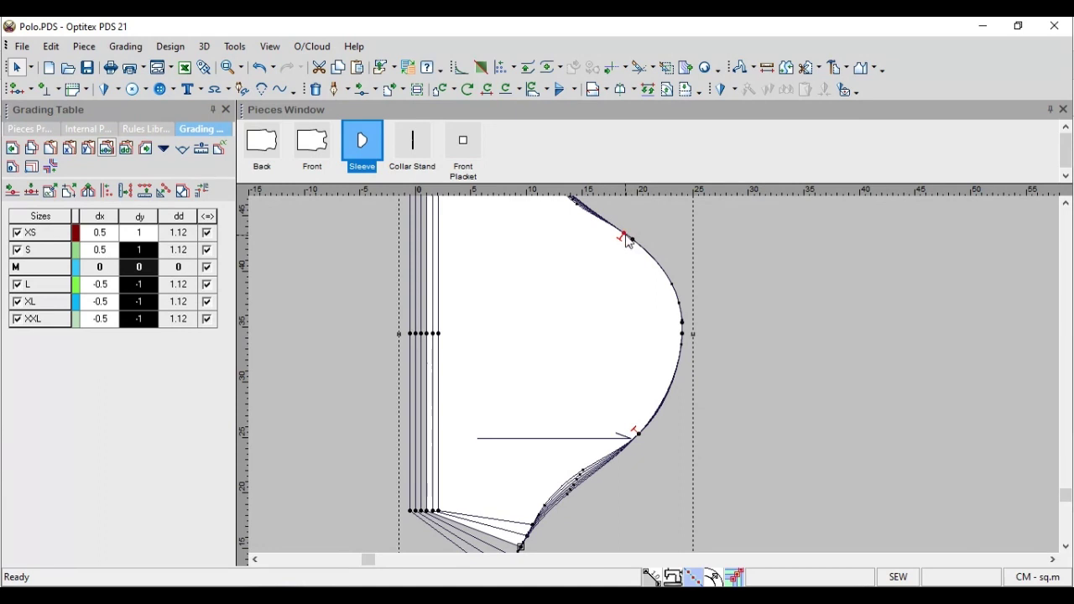
left_click(623, 233)
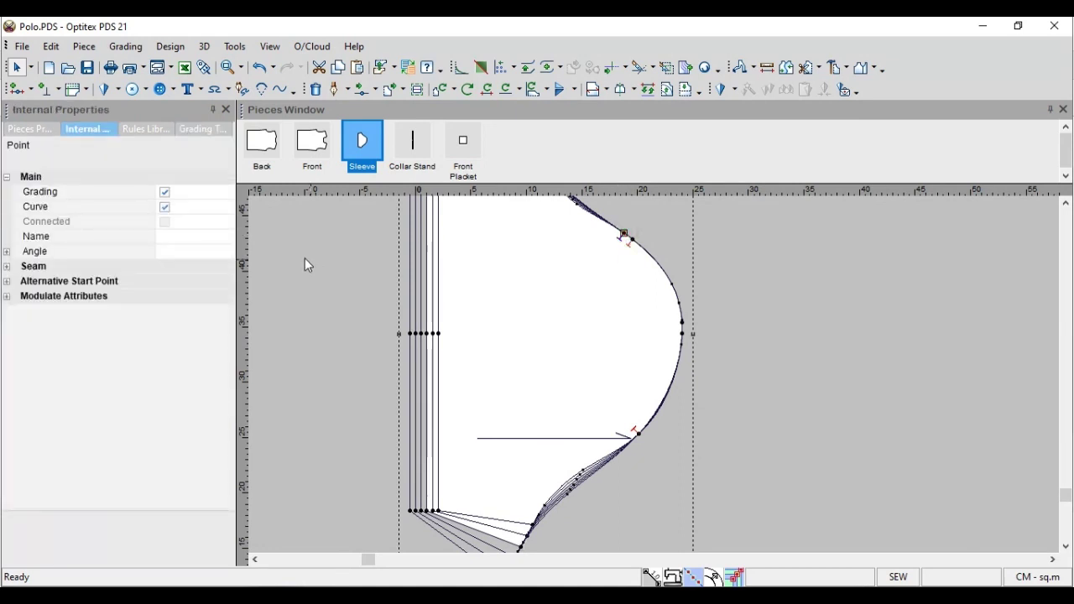
Toggle the Grading flag on the sleeve cap points so the top corner grades, checking Polo.pdf
left_click(165, 193)
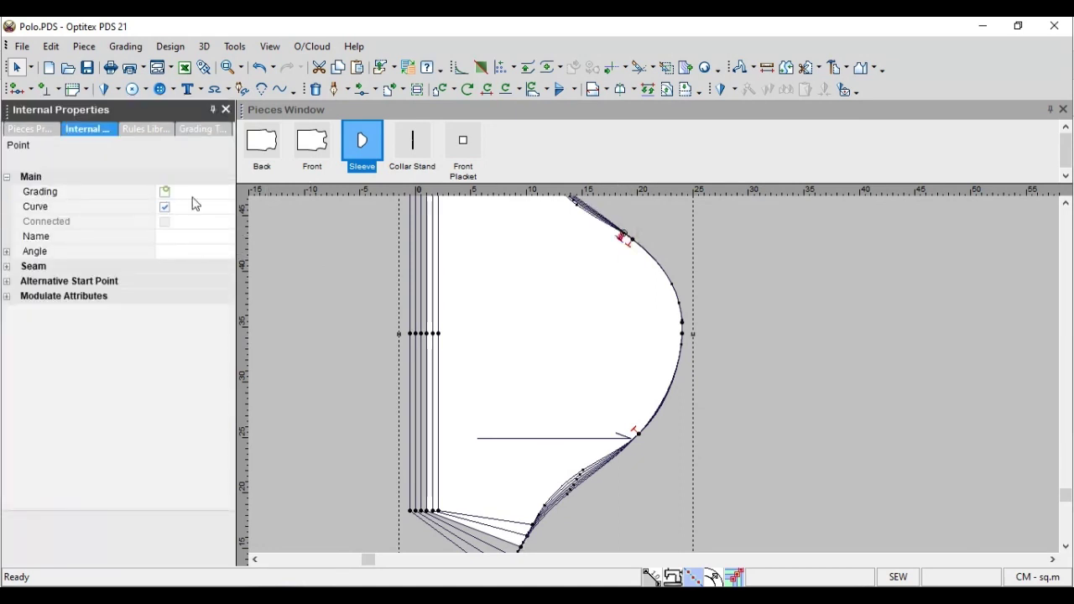
left_click(632, 242)
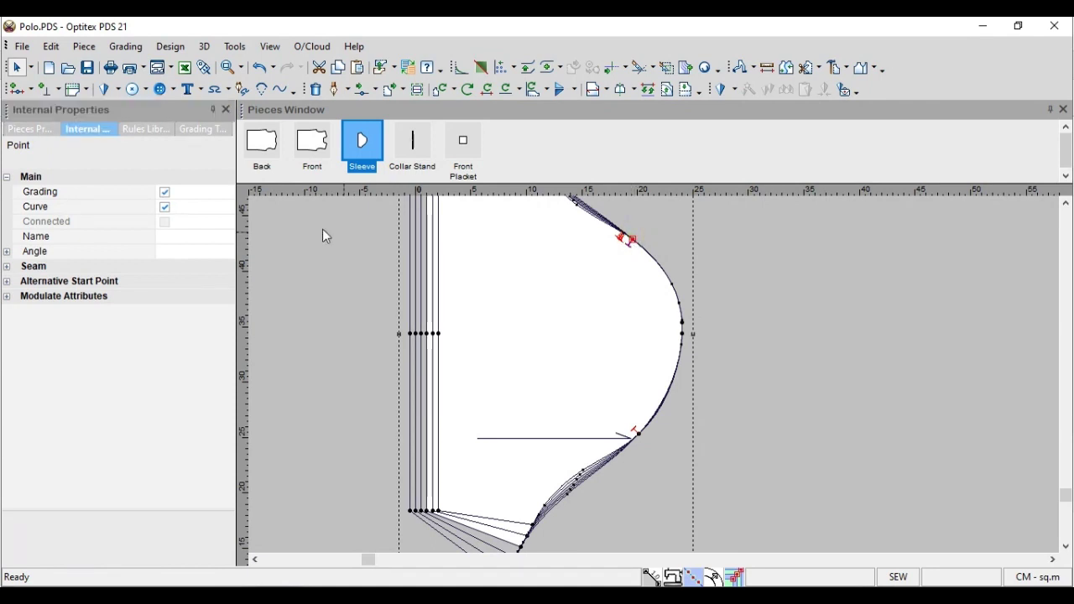
left_click(165, 193)
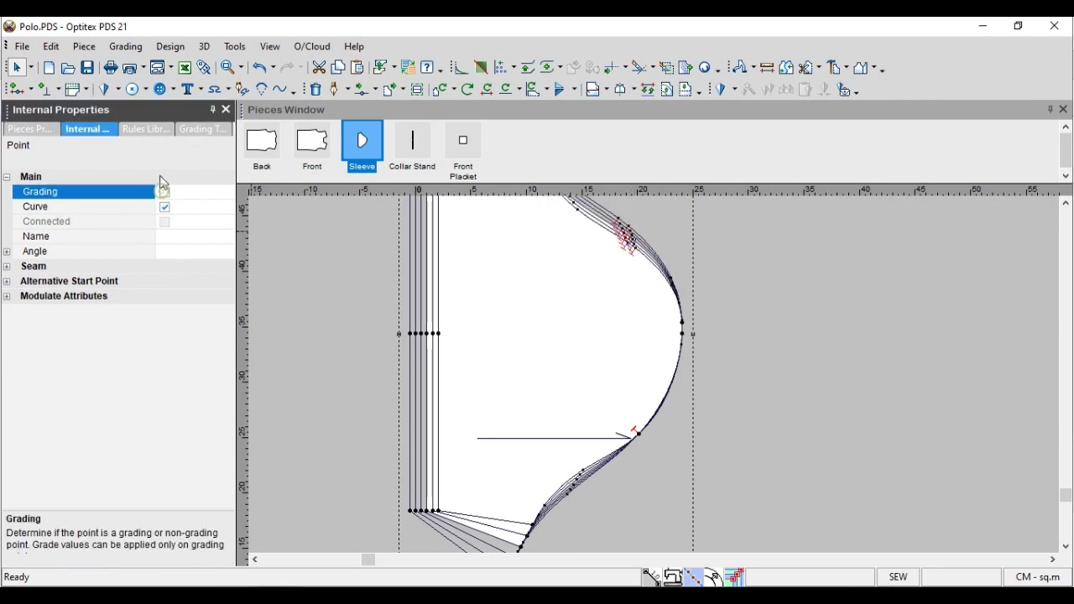
left_click(640, 439)
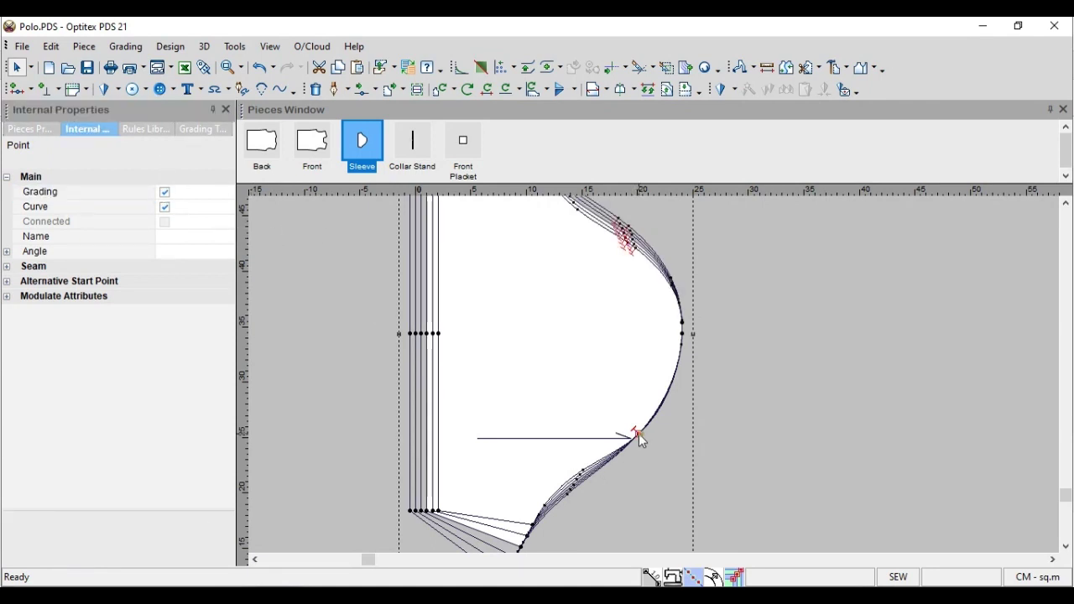
left_click(165, 193)
scroll(657, 381, "down", 2)
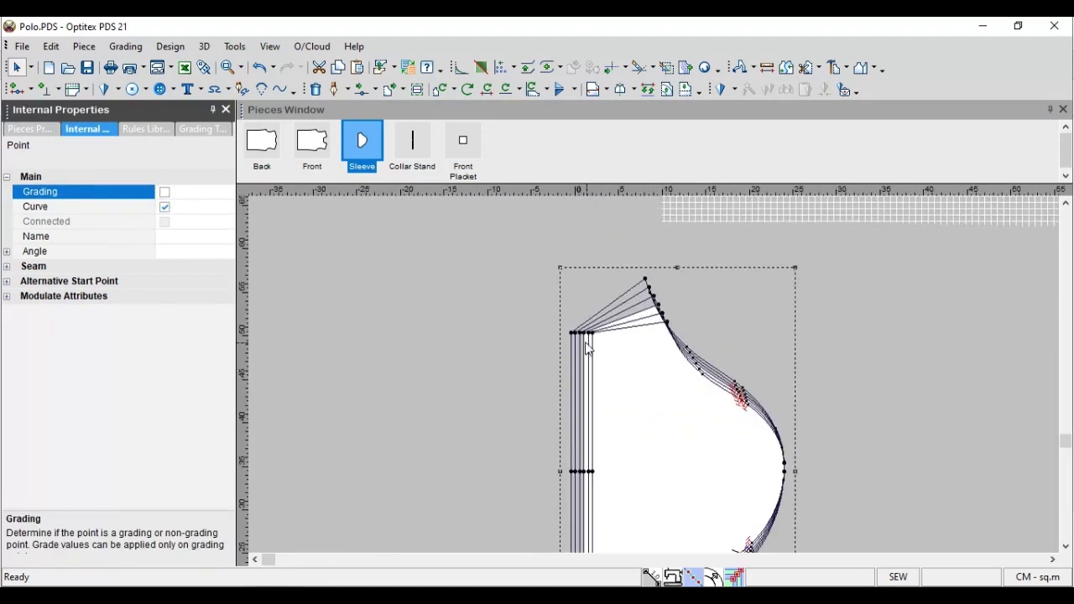
left_click(616, 379)
key("alt+Tab")
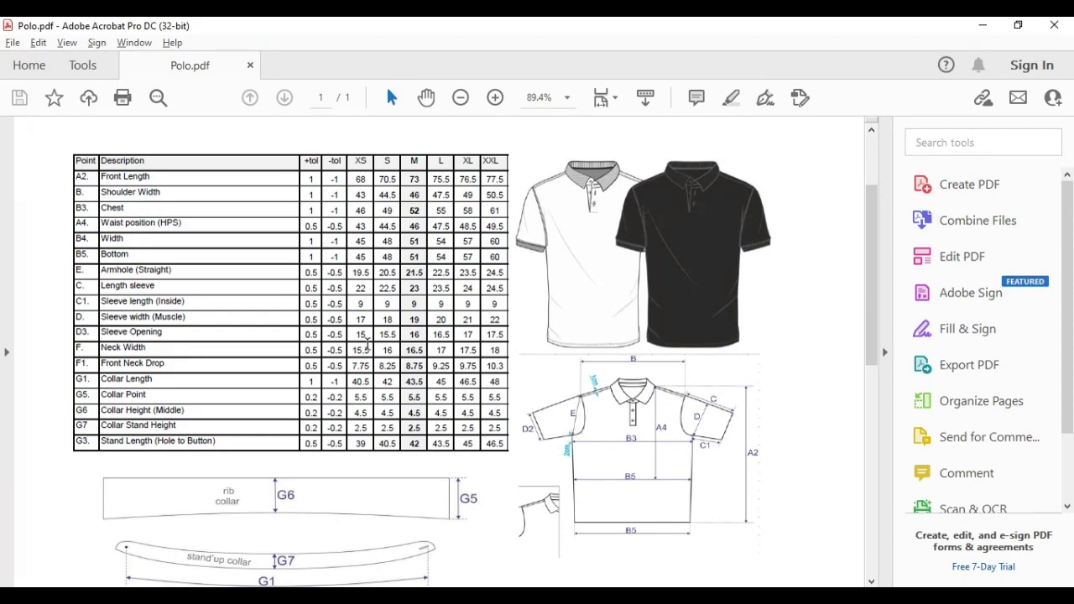
key("alt+Tab")
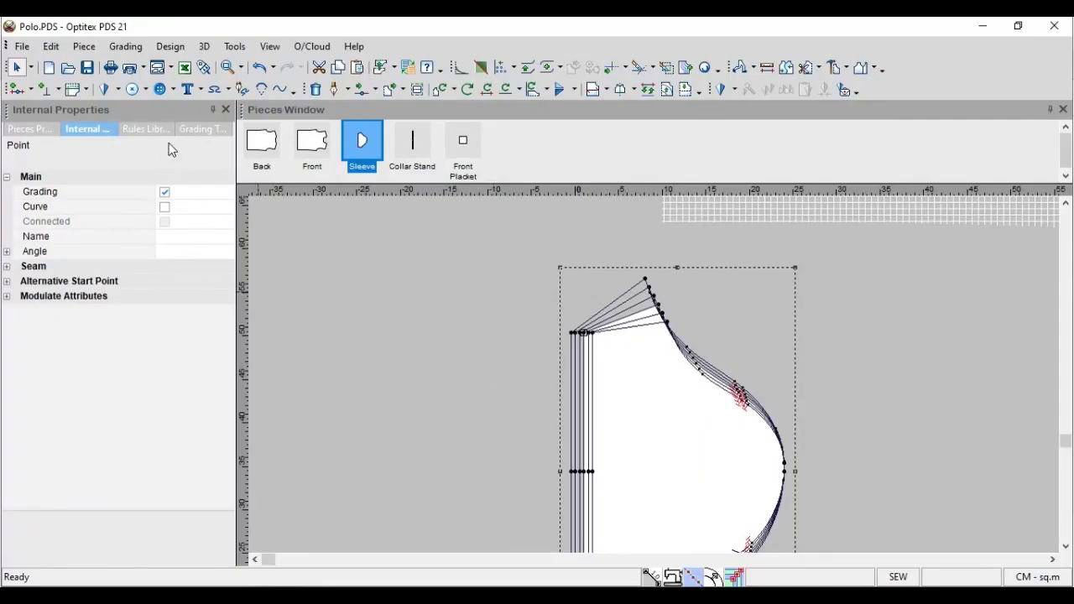
Enter a dy grade of 1.5 for sizes S–XXL on the sleeve's top corner
left_click(201, 129)
left_click_drag(143, 245, 135, 320)
type("1.5")
key("Return")
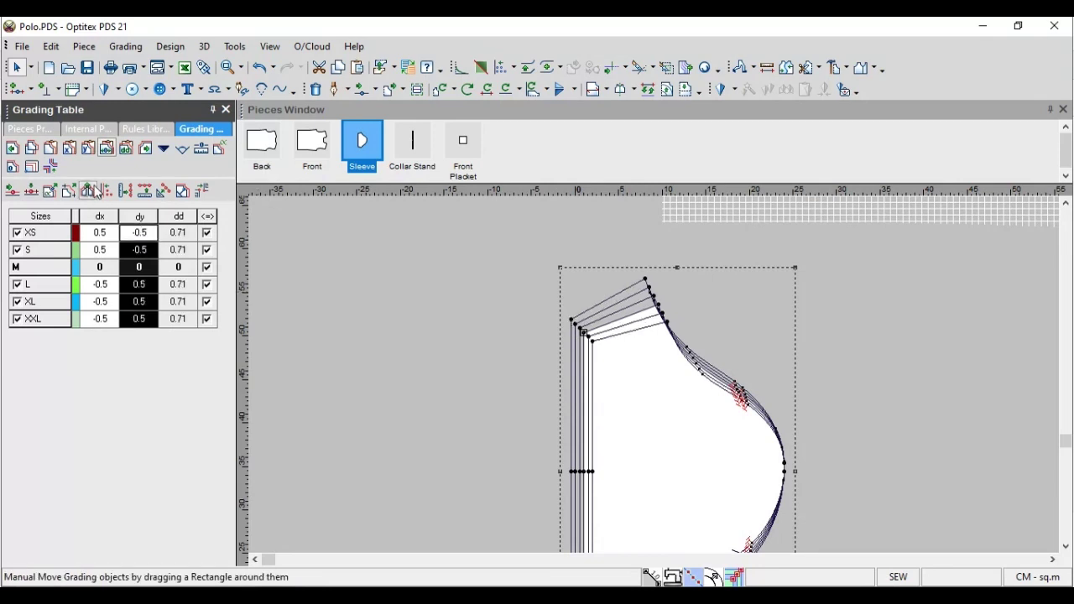
scroll(663, 379, "down", 2)
scroll(647, 372, "up", 3)
Paste the matching vertical grade onto the sleeve's lower corner
left_click(643, 367)
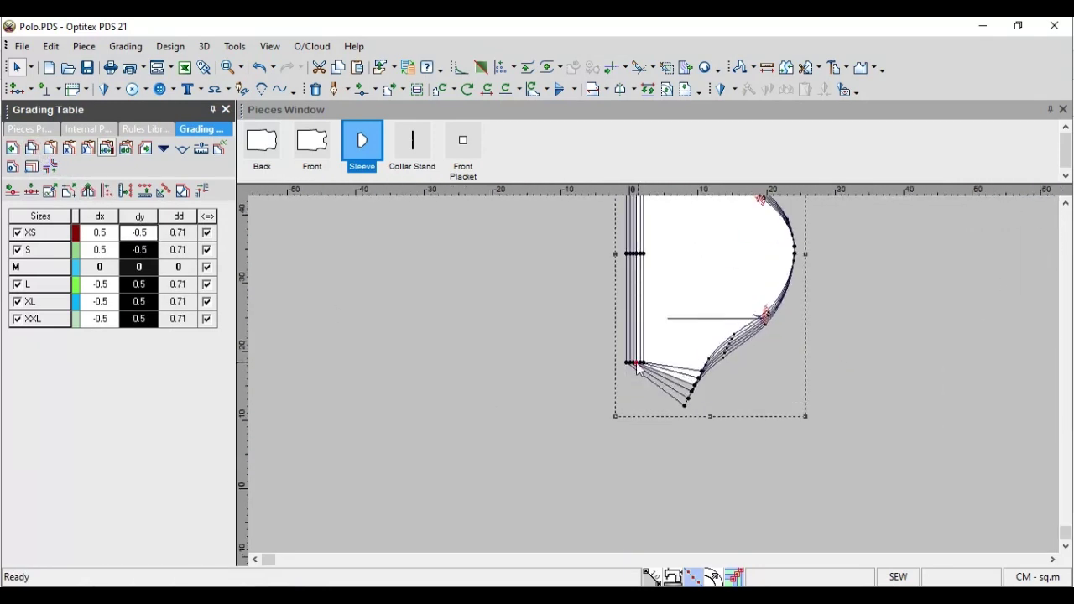
left_click(88, 147)
left_click(818, 346)
scroll(661, 382, "down", 3)
scroll(669, 367, "up", 1)
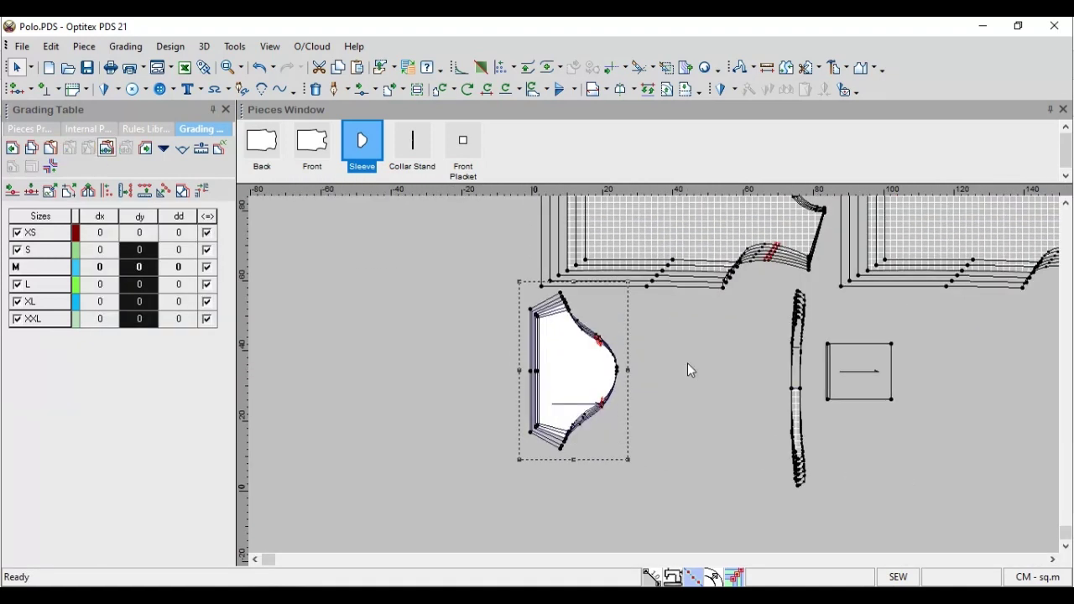
scroll(688, 362, "down", 1)
left_click(688, 364)
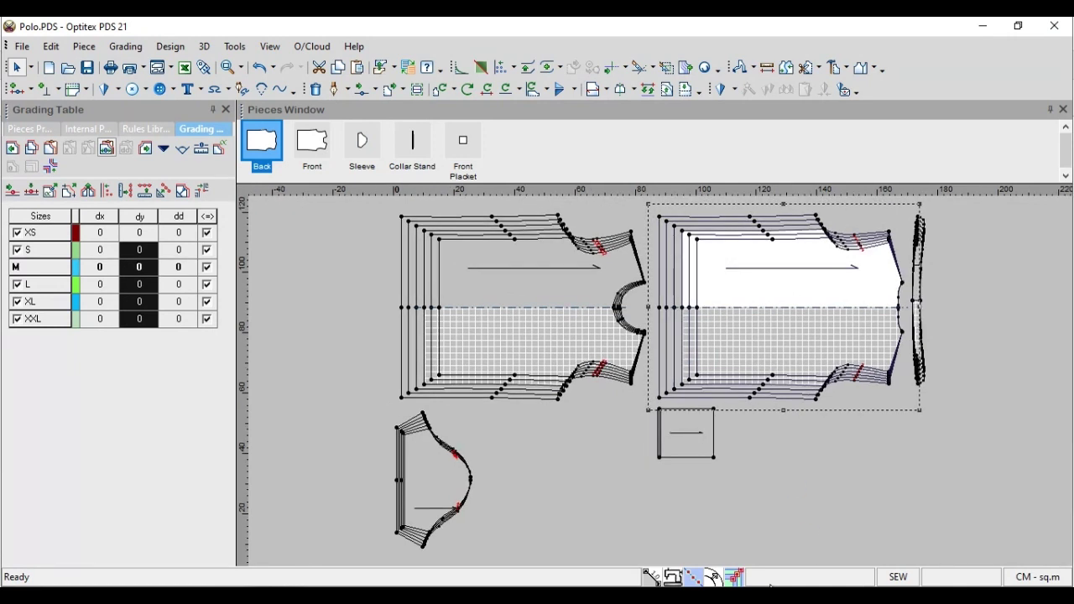
Spread the nested size outlines further apart and turn on segment length labels for all pieces
left_click(735, 578)
left_click(735, 577)
left_click(681, 580)
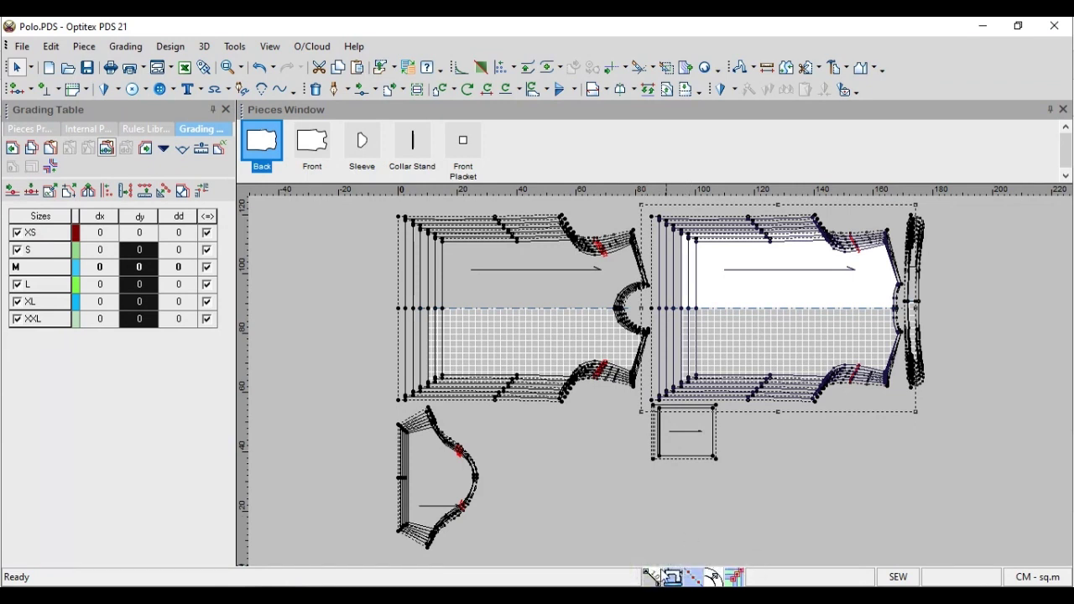
left_click(652, 577)
left_click(687, 443)
Move the Front Placket down and right, toggling the segment length labels off and on
scroll(660, 381, "up", 3)
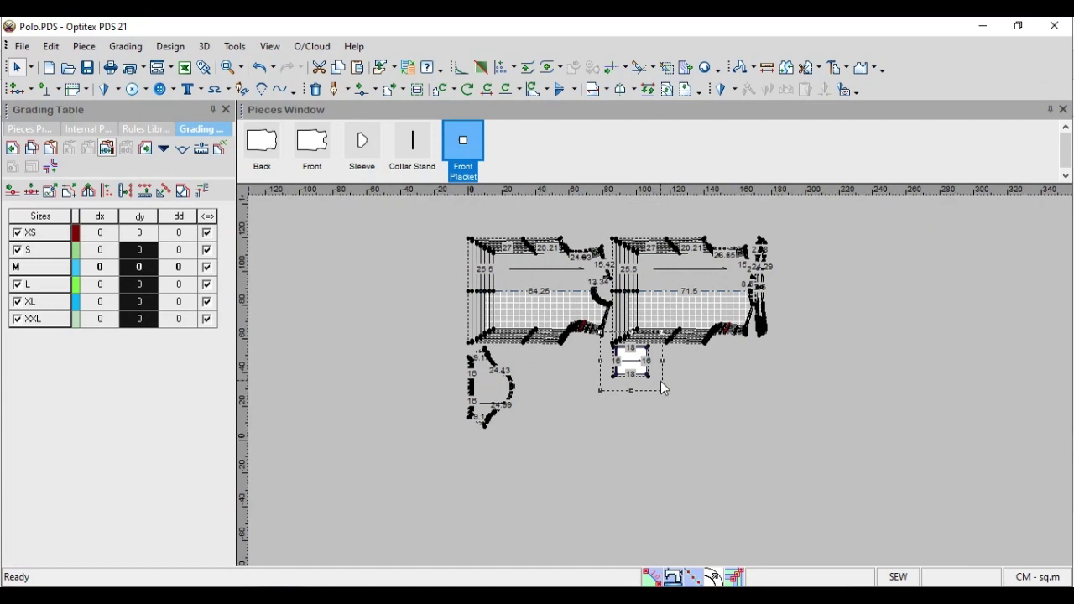
left_click_drag(572, 329, 584, 364)
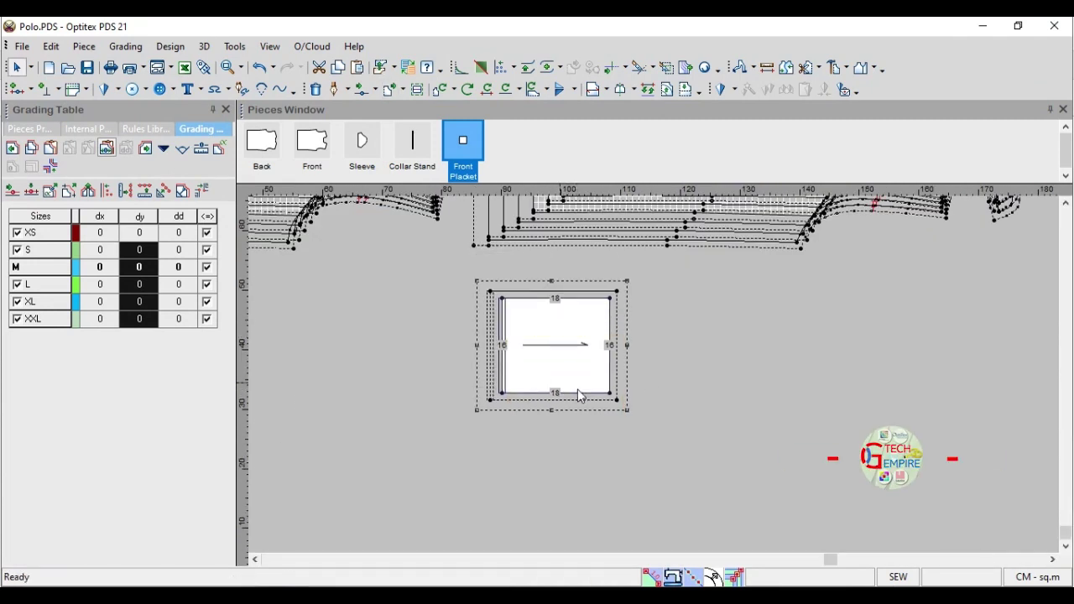
left_click(654, 578)
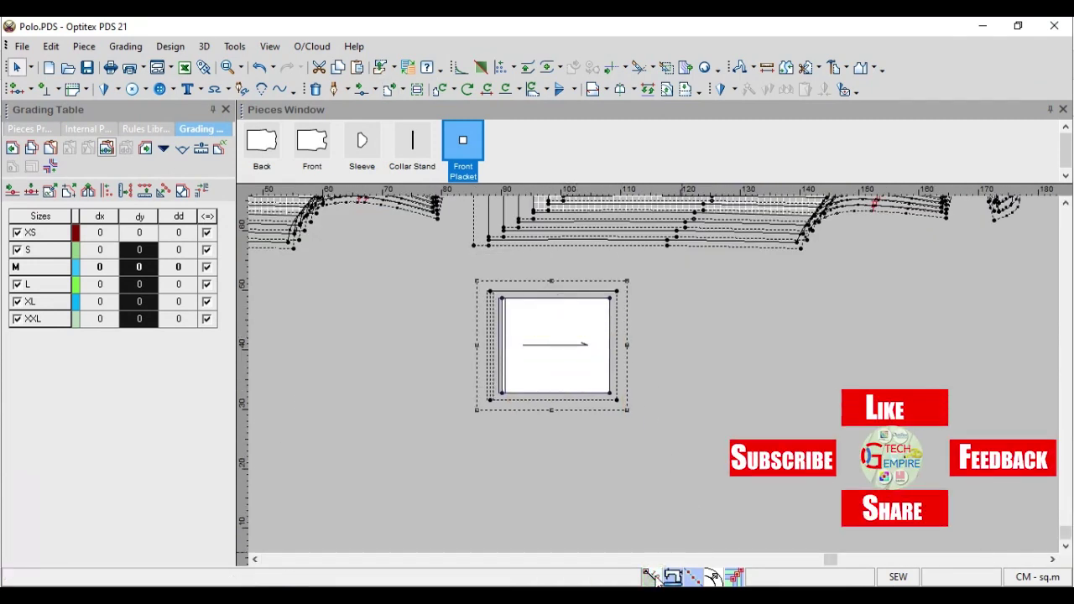
left_click(654, 578)
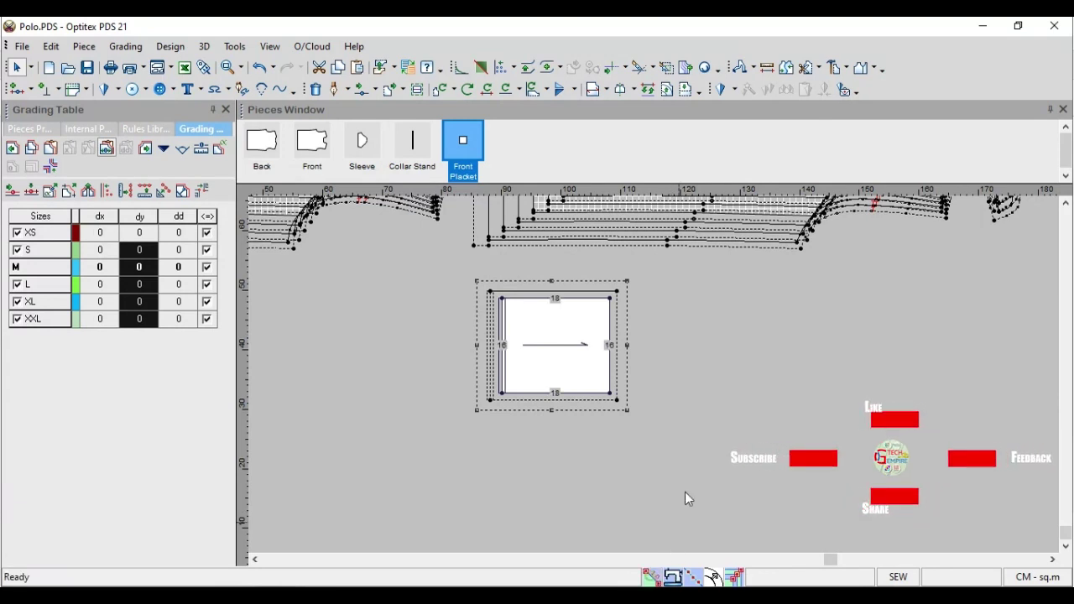
Zoom in to inspect the graded lengths, then bring all graded pieces back into view
scroll(655, 374, "up", 3)
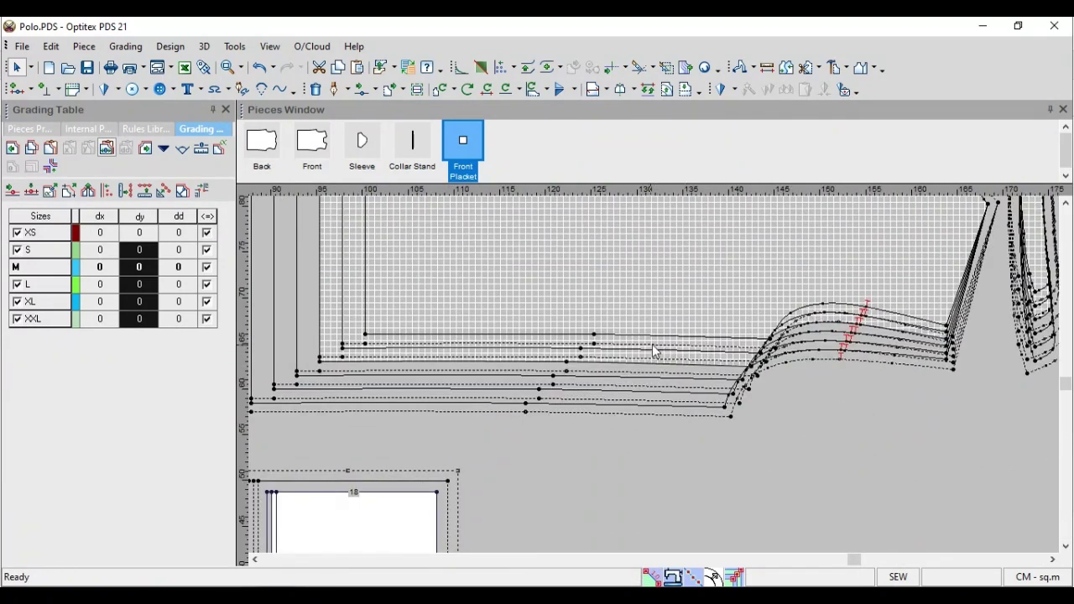
scroll(652, 350, "down", 3)
scroll(657, 380, "up", 3)
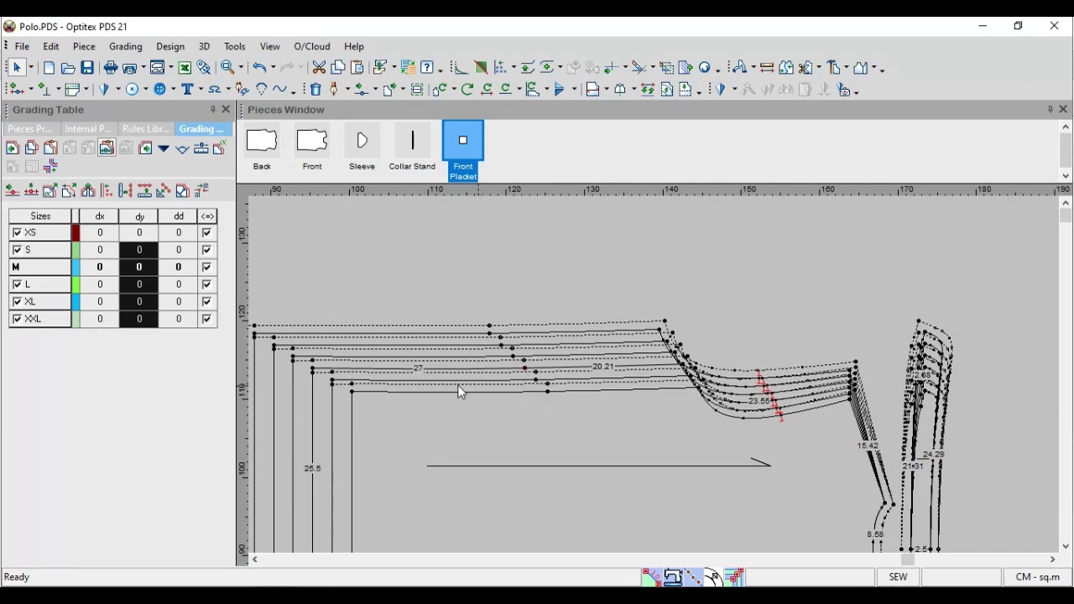
scroll(688, 409, "down", 3)
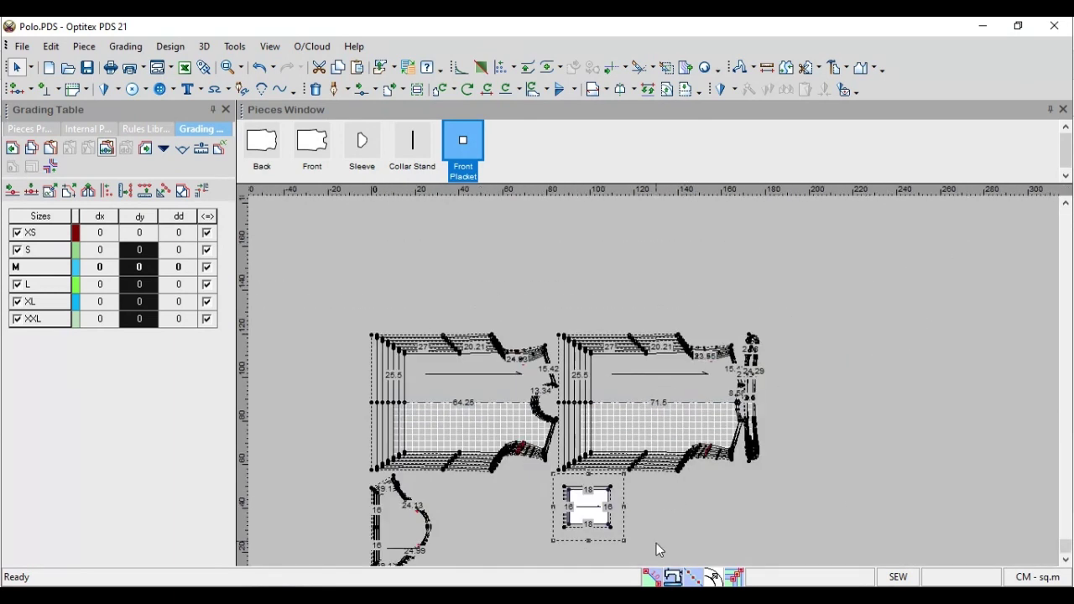
scroll(658, 470, "up", 2)
key("ctrl+z")
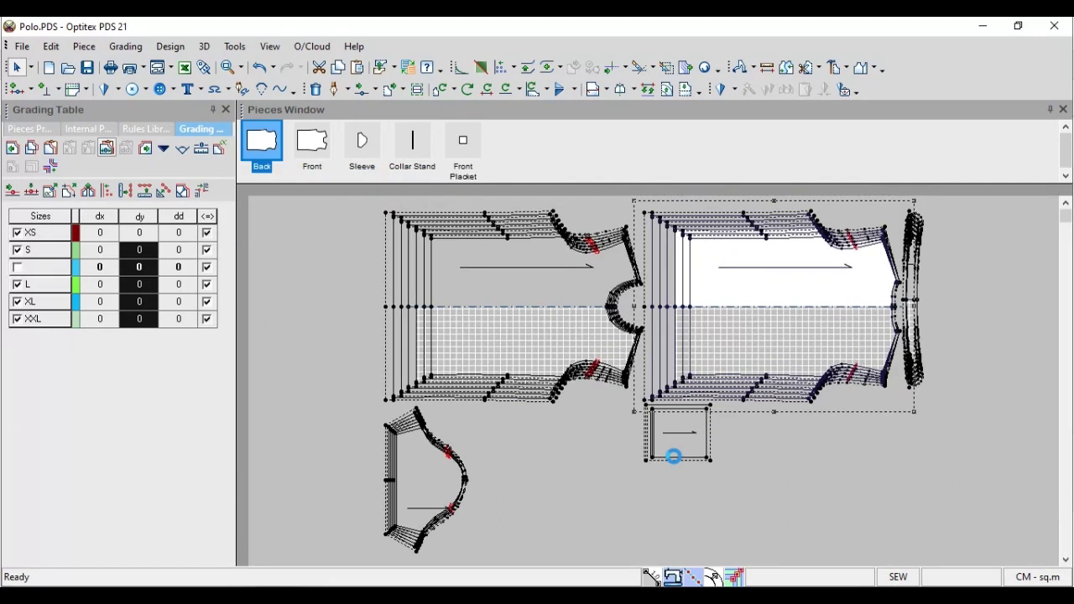